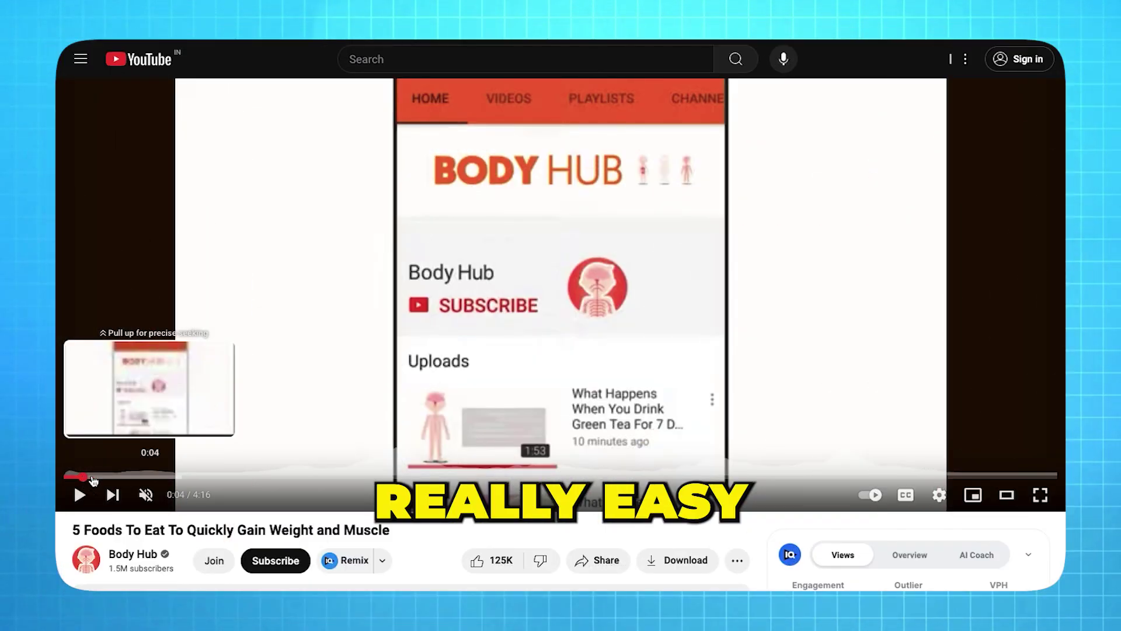
Step: Go to the Body Hub channel's Videos tab on YouTube, sorted by Popular
{"action": "left_click_drag", "start_coordinate": [146, 477], "coordinate": [185, 477]}
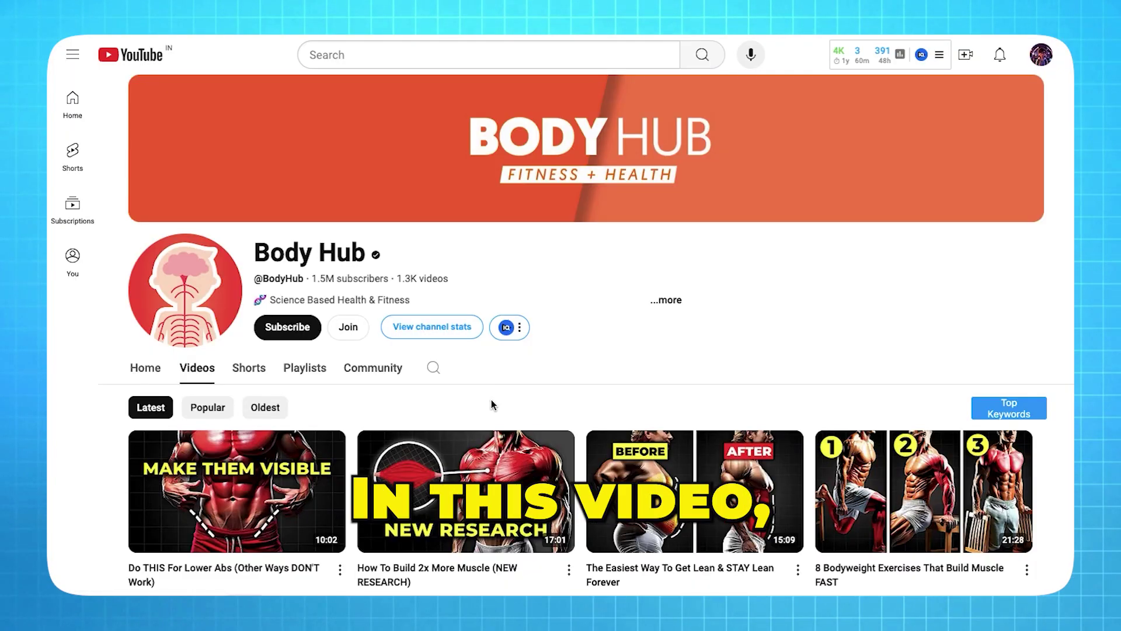
{"action": "scroll", "coordinate": [492, 399], "scroll_direction": "down", "scroll_amount": 5}
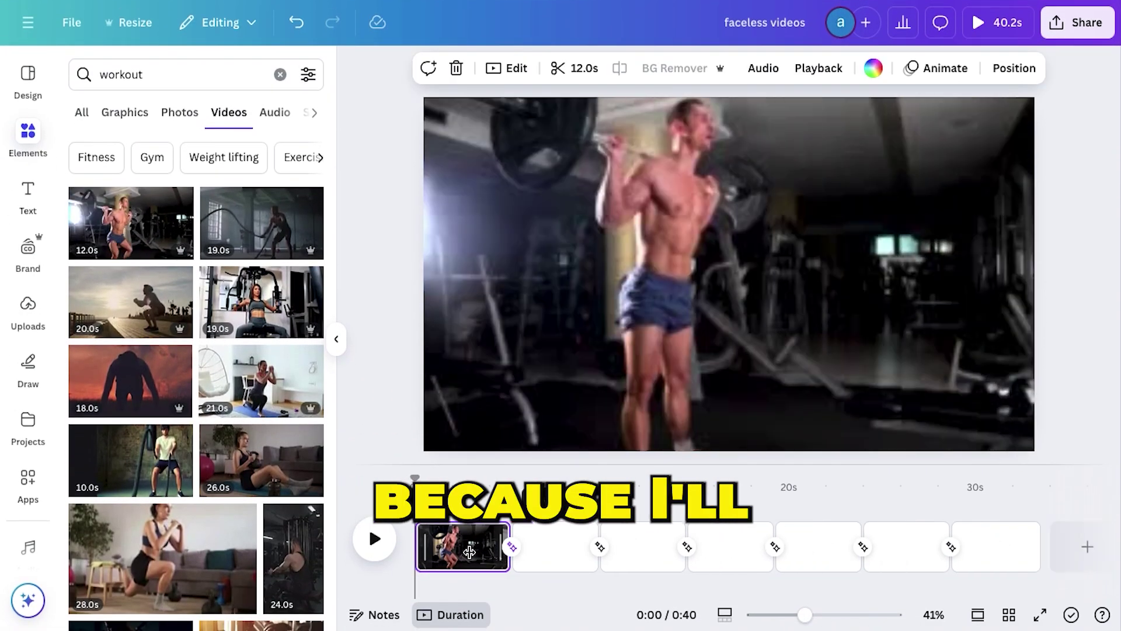
{"action": "left_click_drag", "start_coordinate": [262, 222], "coordinate": [584, 546]}
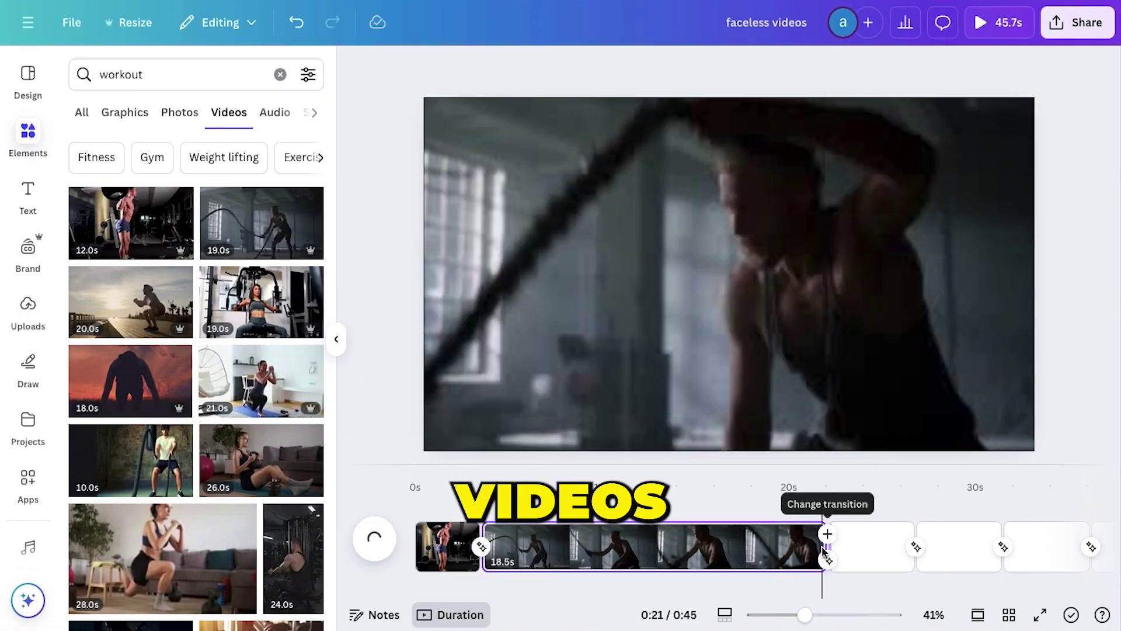
{"action": "left_click_drag", "start_coordinate": [825, 546], "coordinate": [566, 546]}
{"action": "left_click_drag", "start_coordinate": [261, 381], "coordinate": [759, 546]}
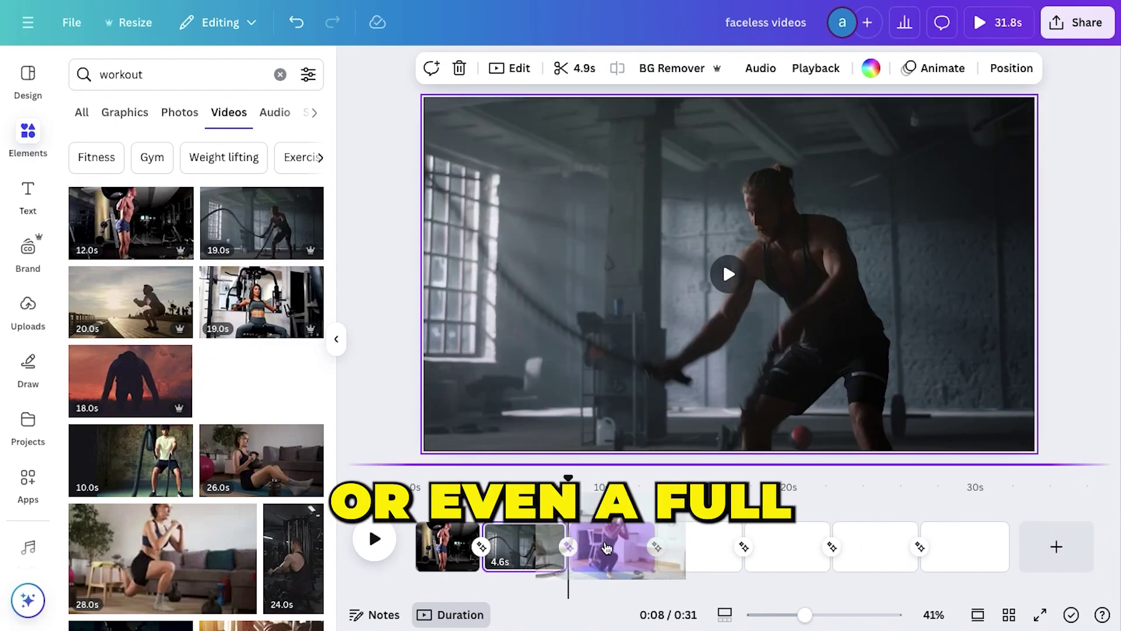
{"action": "left_click_drag", "start_coordinate": [955, 559], "coordinate": [682, 546]}
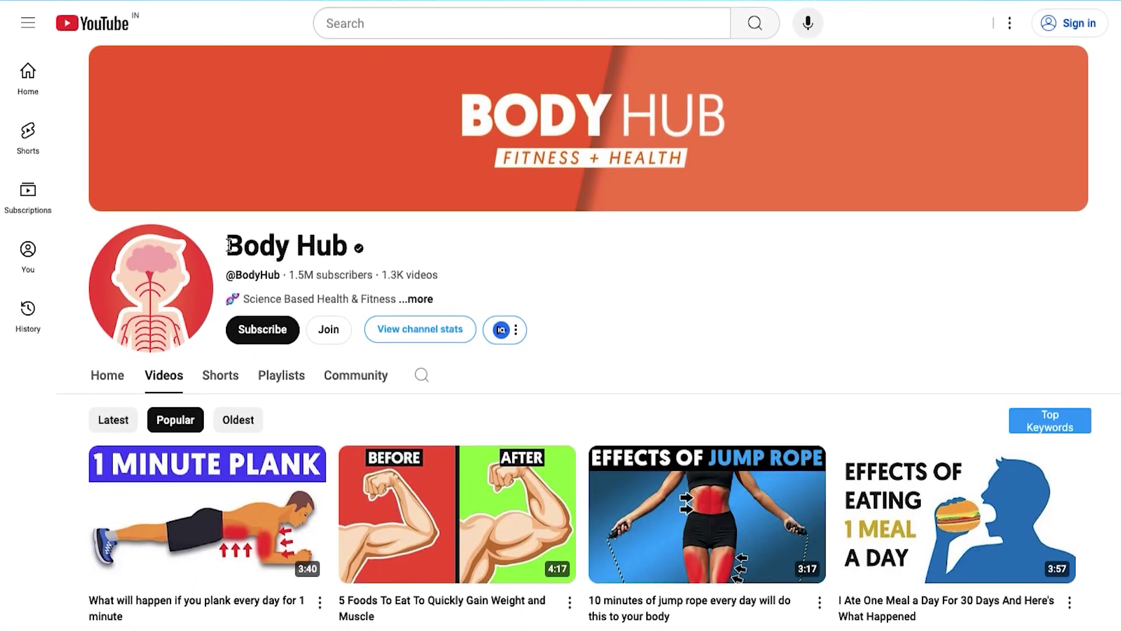
Step: Open '5 Foods To Eat To Quickly Gain Weight and Muscle' and scroll to its description
{"action": "left_click_drag", "start_coordinate": [227, 244], "coordinate": [322, 251]}
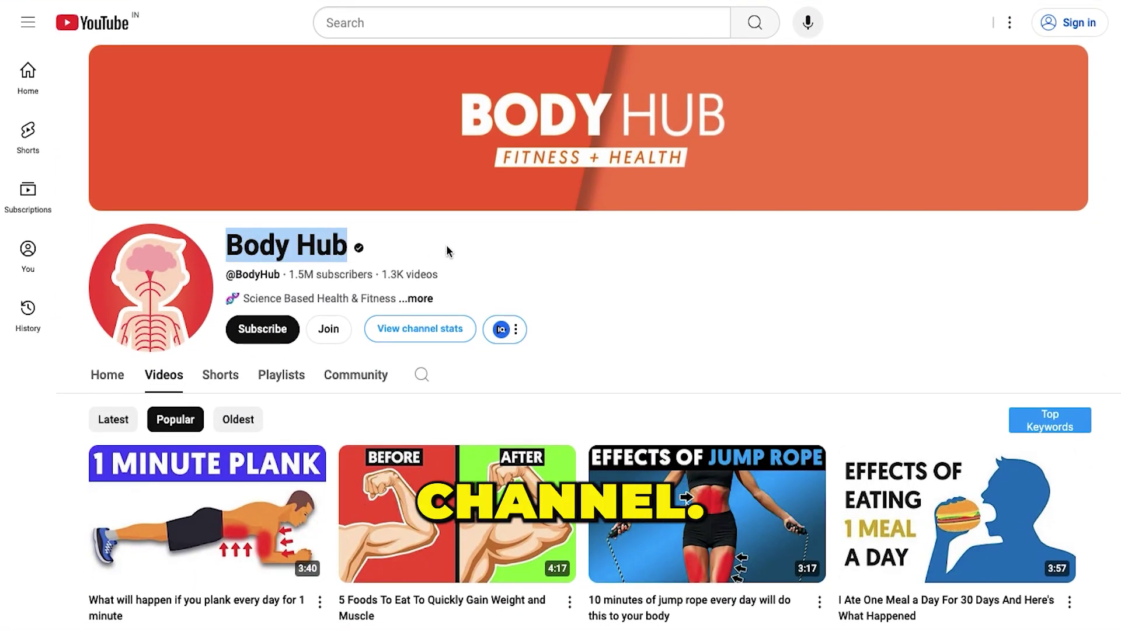
{"action": "left_click", "coordinate": [207, 376]}
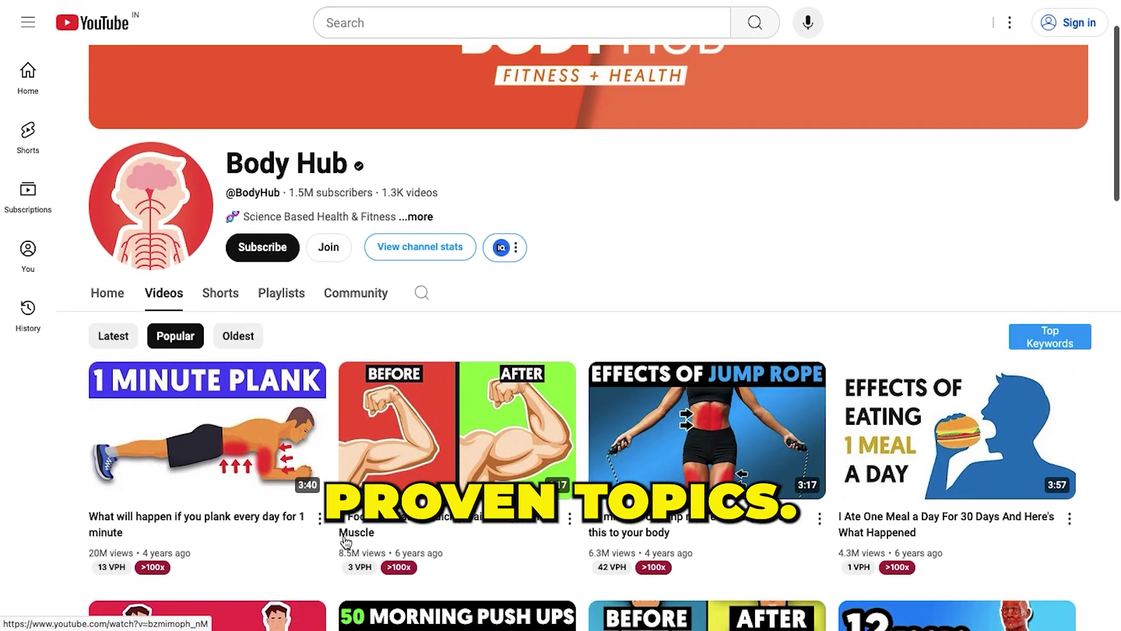
{"action": "mouse_move", "coordinate": [346, 542]}
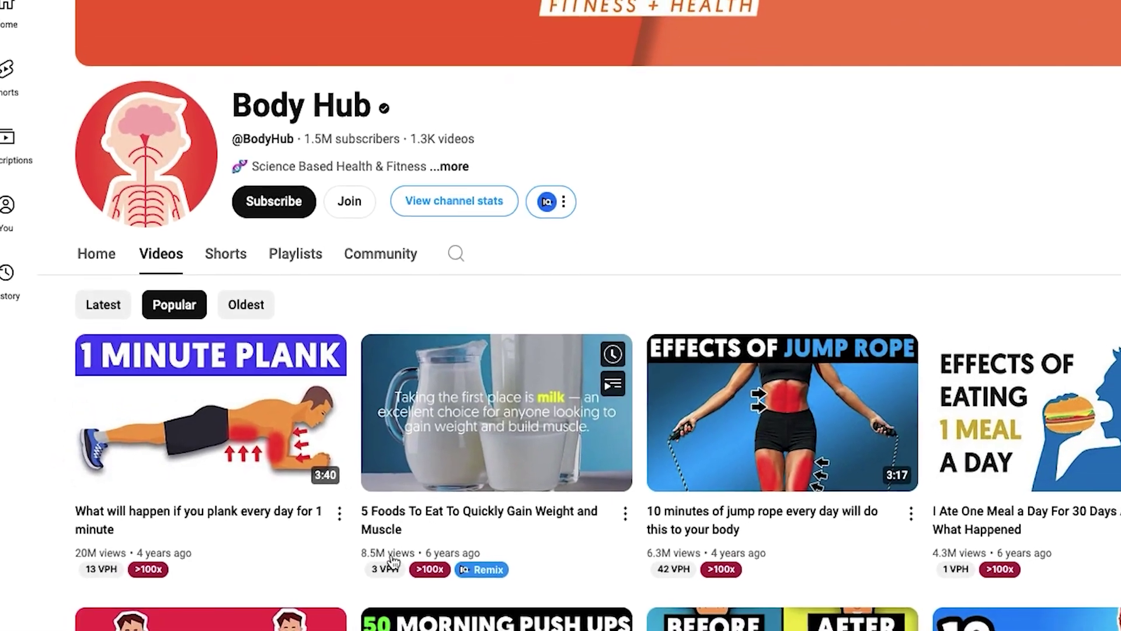
{"action": "mouse_move", "coordinate": [385, 568]}
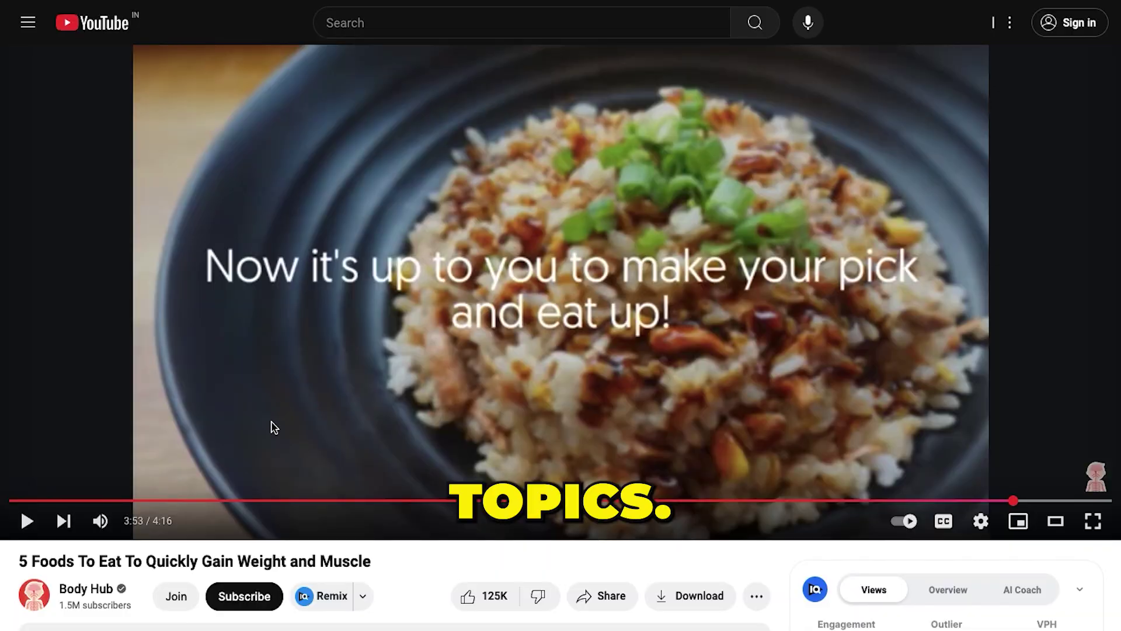
{"action": "scroll", "coordinate": [271, 426], "scroll_direction": "down", "scroll_amount": 1}
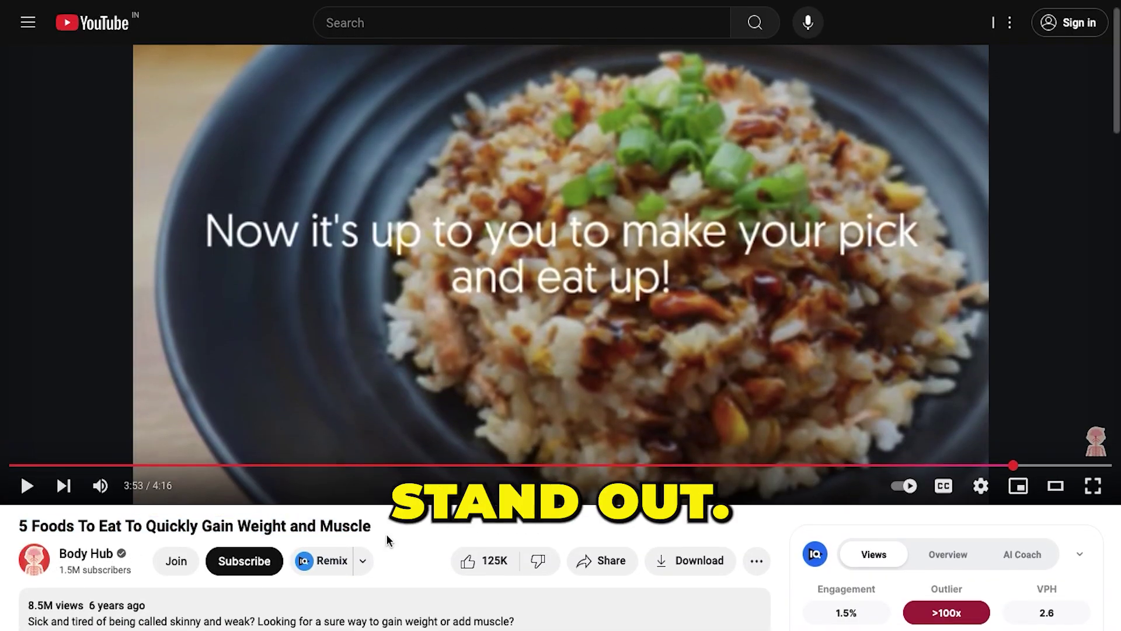
{"action": "scroll", "coordinate": [387, 534], "scroll_direction": "down", "scroll_amount": 2}
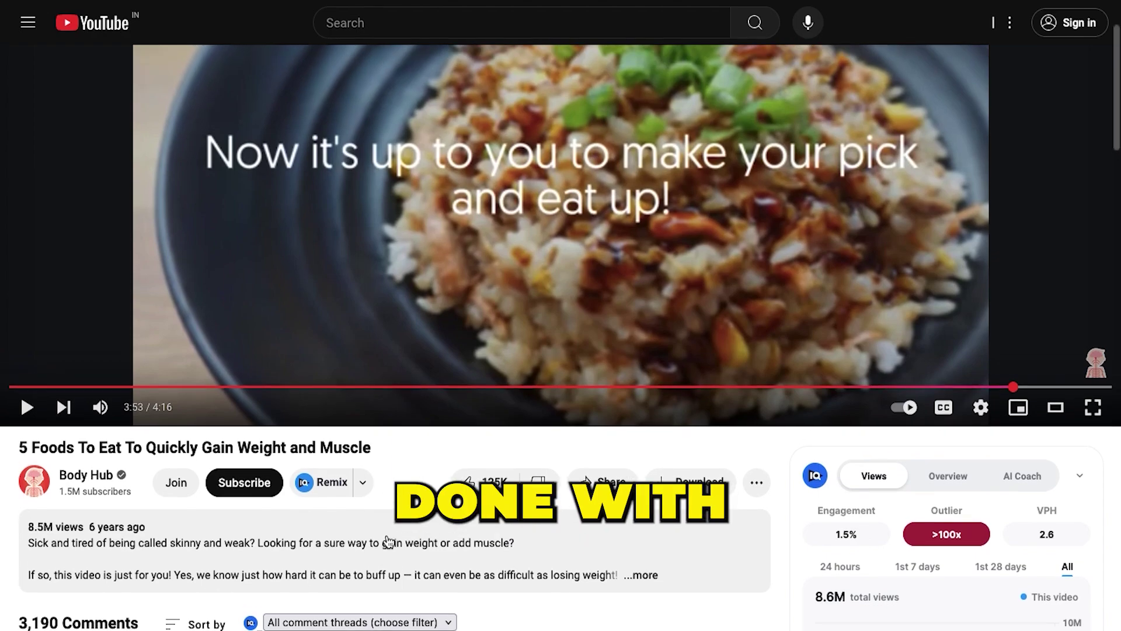
{"action": "scroll", "coordinate": [388, 542], "scroll_direction": "up", "scroll_amount": 2}
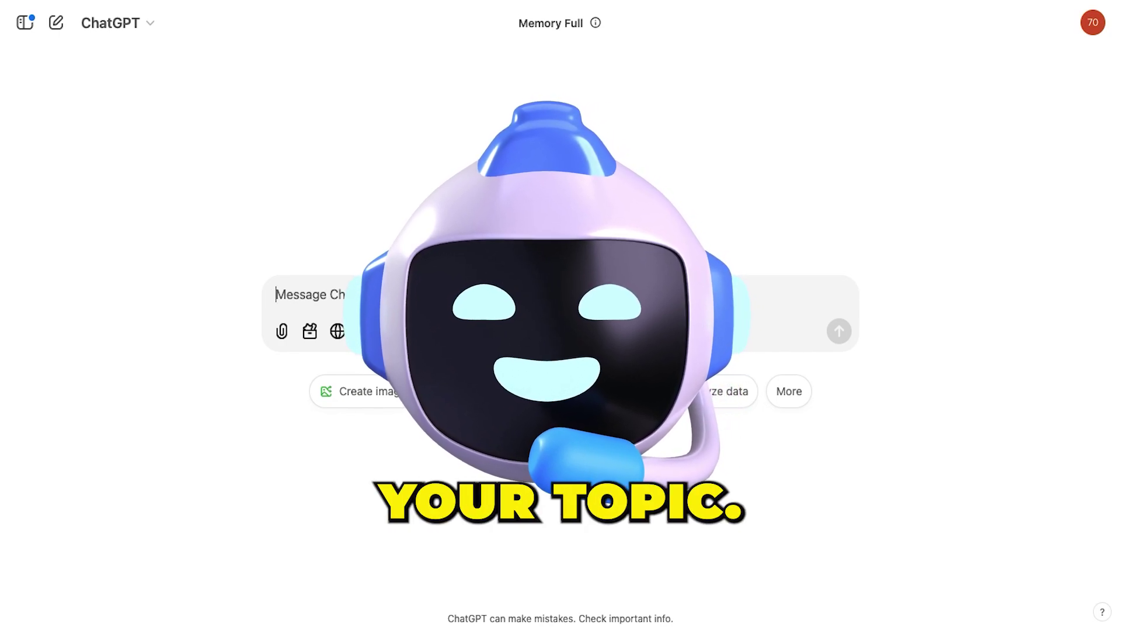
Step: Paste the storytelling script prompt with a 3-minute length and send it to ChatGPT
{"action": "type", "text": "Create a compelling YouTube script for a video in the \"Health\" titled '[5 Foods To Eat To Quickly Gain Weight and Muscle]' using a storytelling format. Ensure the script is informative, engaging, and professional. Introduce the video effectively, outline key points, use credible sources, maintain a conversational yet authoritative tone, and include creative storytelling elements where appropriate. Include clear transitions and a strong call to action. Provide a well-structured script with suggested timestamps and consider [3 minutes]. Thank you!"}
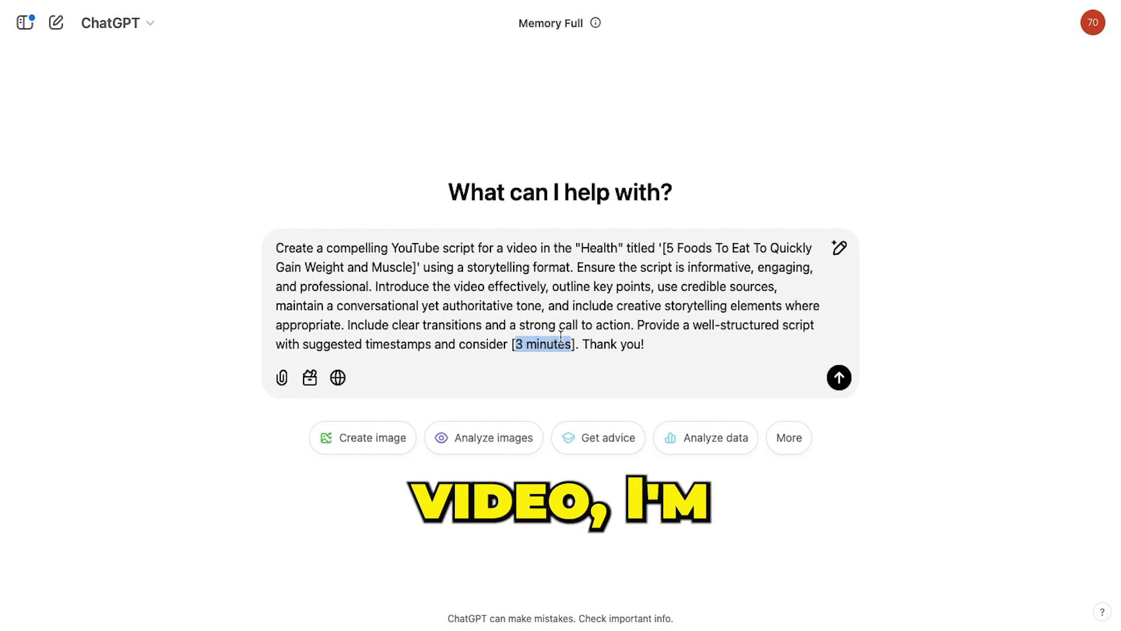
{"action": "key", "text": "shift+Left"}
{"action": "key", "text": "shift+Left"}
{"action": "key", "text": "shift+Left"}
{"action": "key", "text": "shift+Left"}
{"action": "key", "text": "shift+Left"}
{"action": "key", "text": "shift+Left"}
{"action": "key", "text": "shift+Left"}
{"action": "key", "text": "shift+Left"}
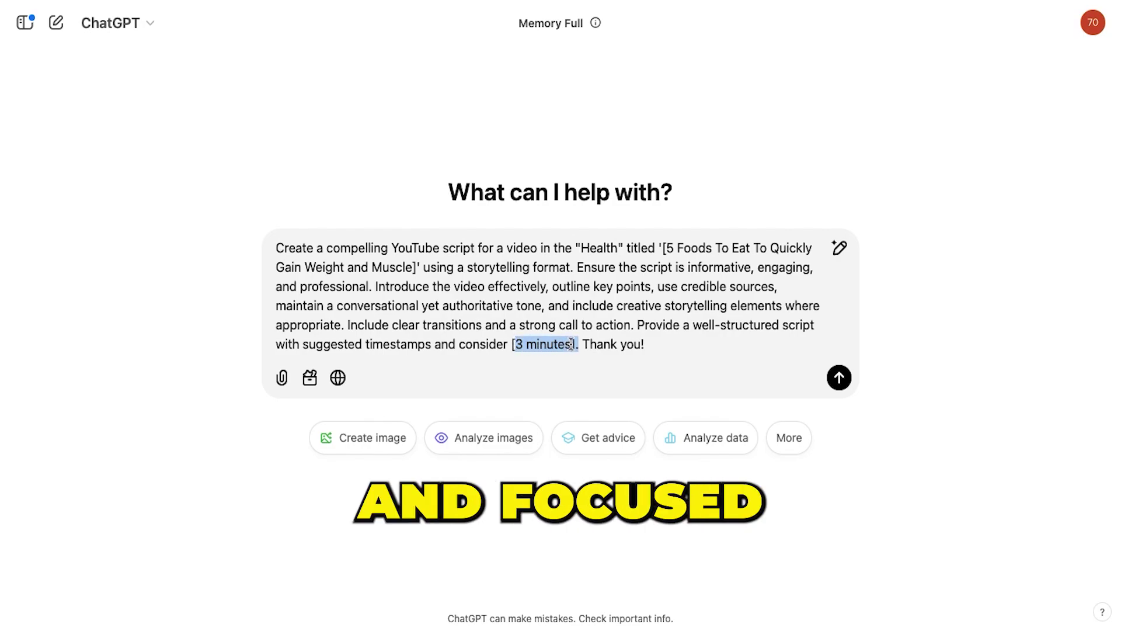
{"action": "left_click", "coordinate": [573, 359]}
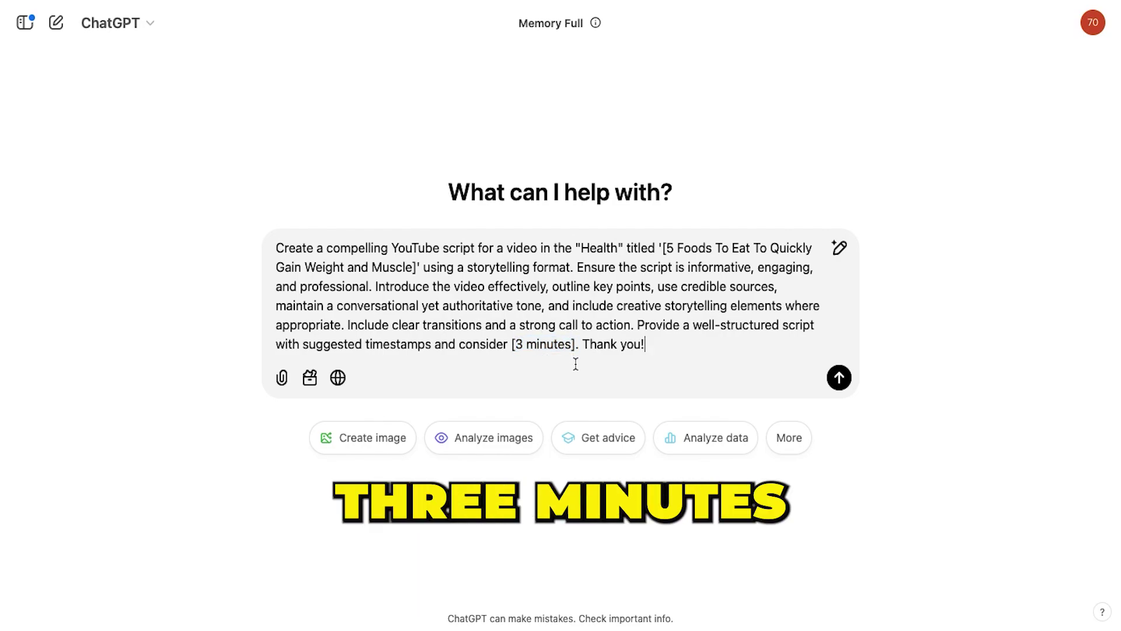
{"action": "left_click", "coordinate": [839, 378]}
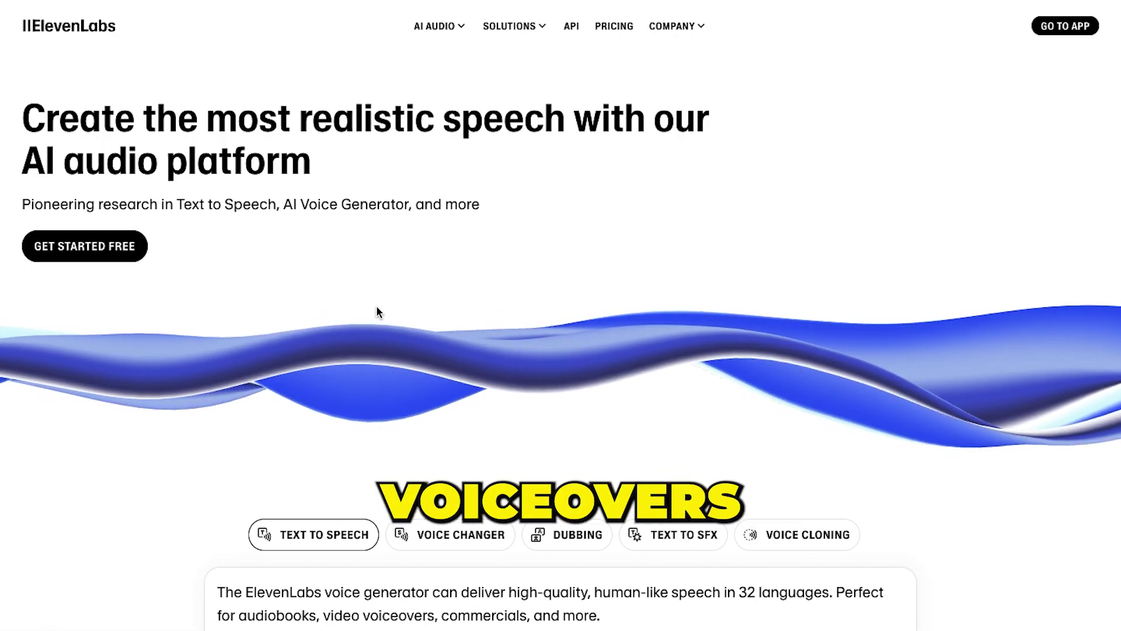
Step: Paste the script's hook into Text to Speech and generate it in the Ned voice
{"action": "scroll", "coordinate": [376, 306], "scroll_direction": "down", "scroll_amount": 5}
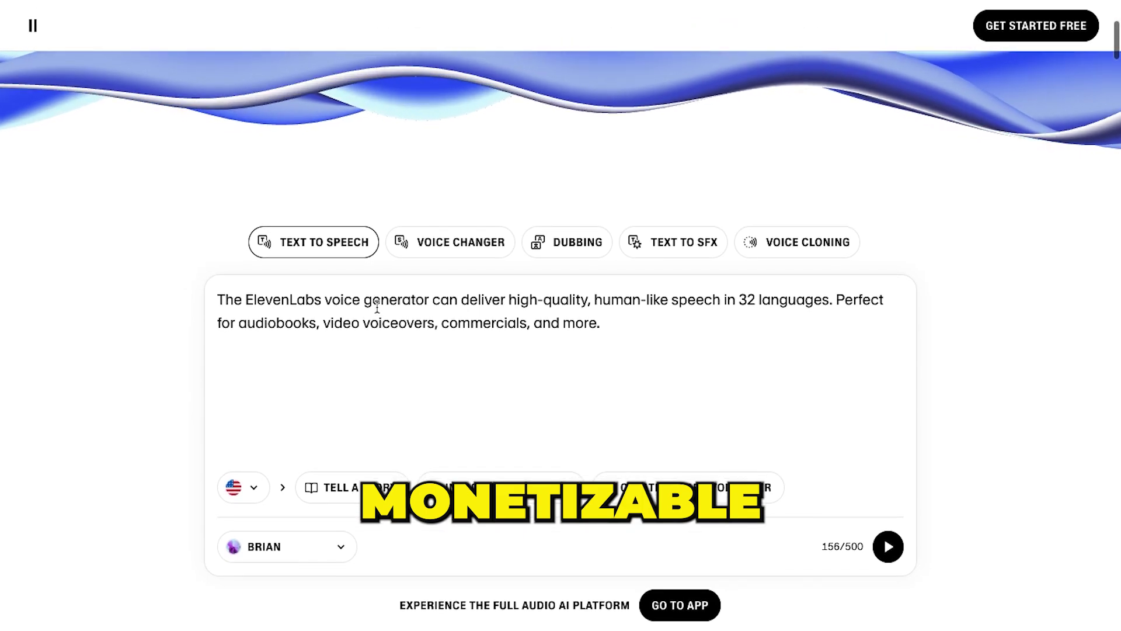
{"action": "scroll", "coordinate": [377, 306], "scroll_direction": "up", "scroll_amount": 5}
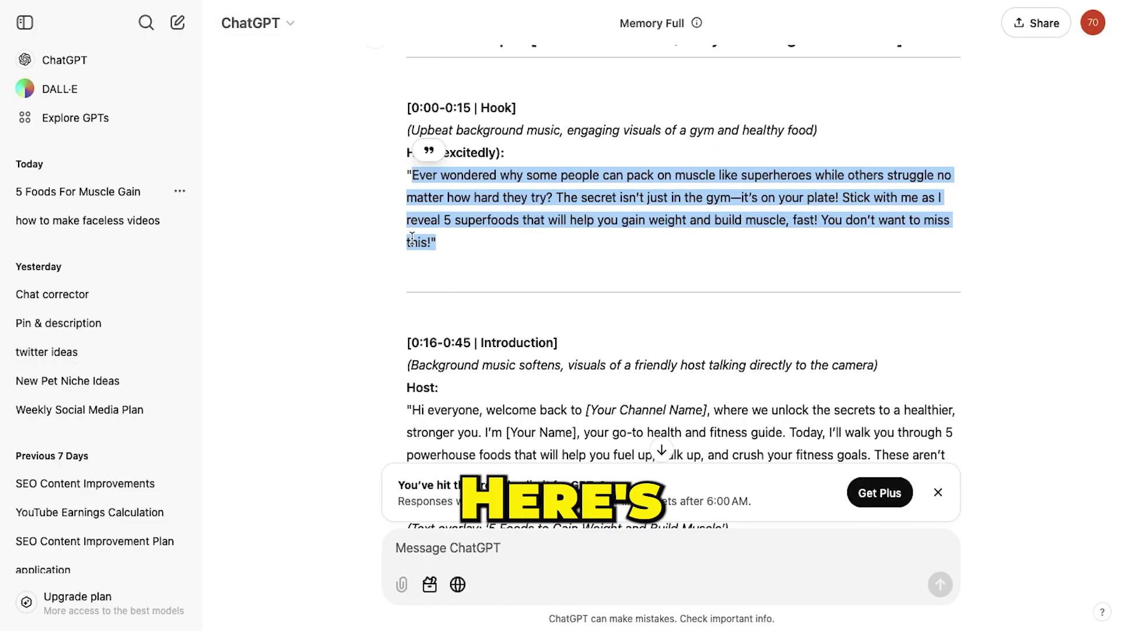
{"action": "left_click", "coordinate": [490, 215]}
{"action": "left_click_drag", "start_coordinate": [412, 175], "coordinate": [429, 240]}
{"action": "key", "text": "ctrl+c"}
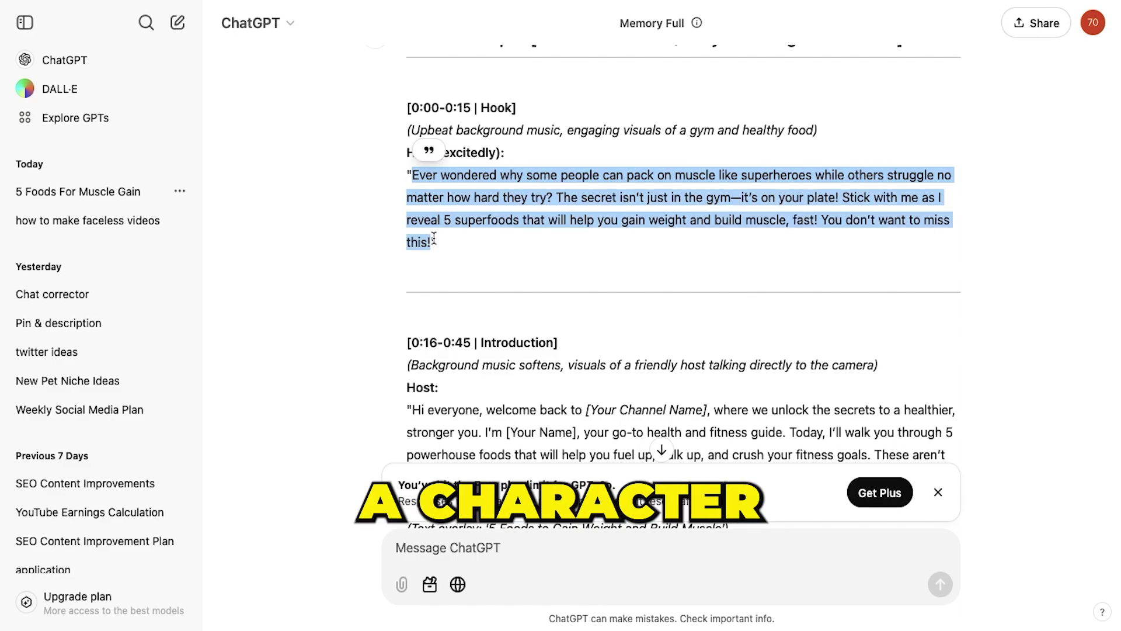
{"action": "left_click", "coordinate": [432, 236]}
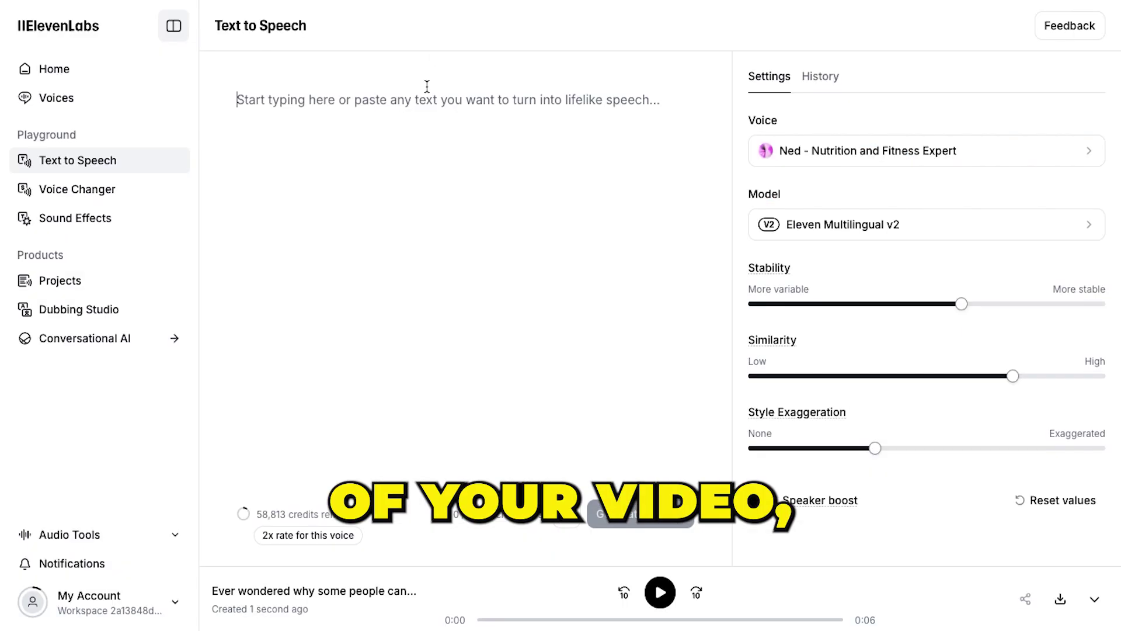
{"action": "key", "text": "ctrl+v"}
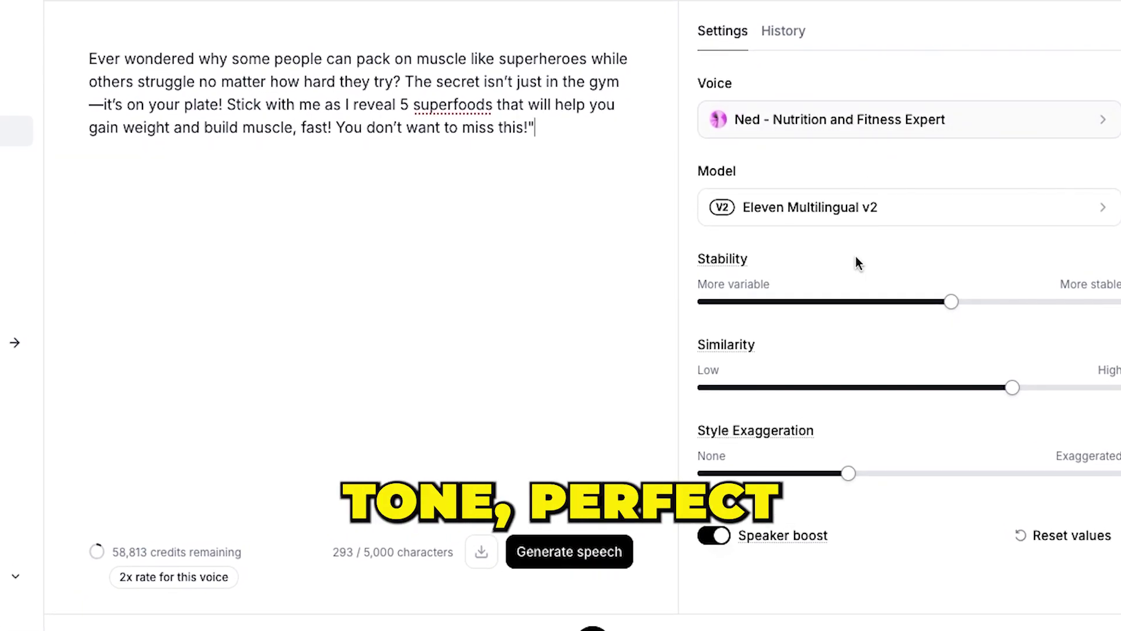
{"action": "left_click", "coordinate": [601, 565]}
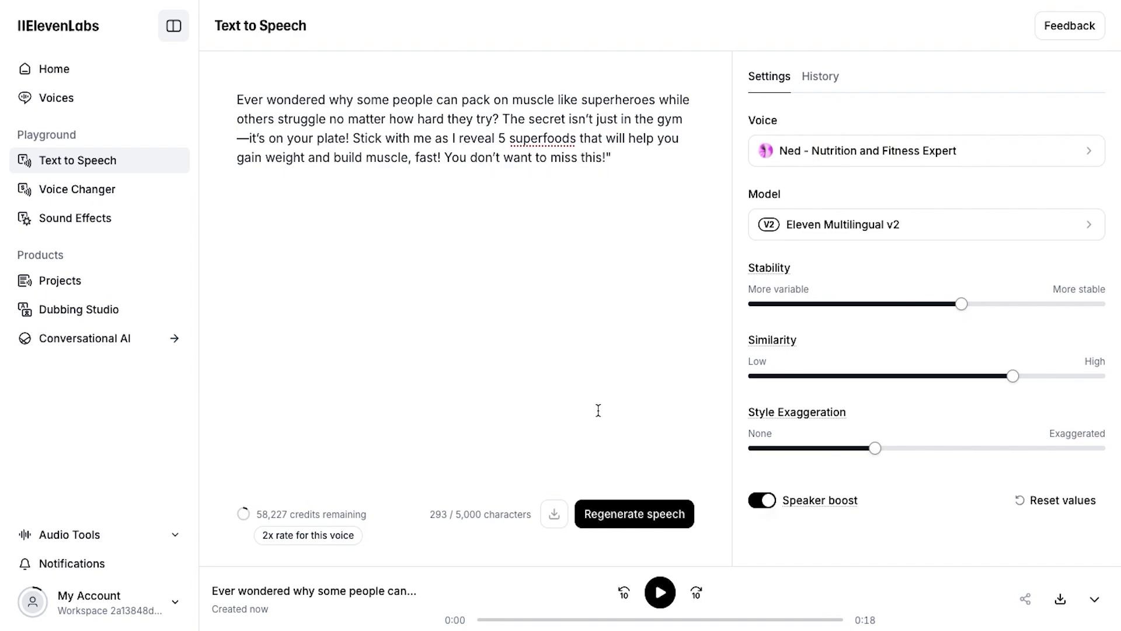
Step: Replace the speech text with the introduction paragraph and select its name placeholders
{"action": "left_click_drag", "start_coordinate": [233, 100], "coordinate": [615, 175]}
{"action": "left_click", "coordinate": [615, 175]}
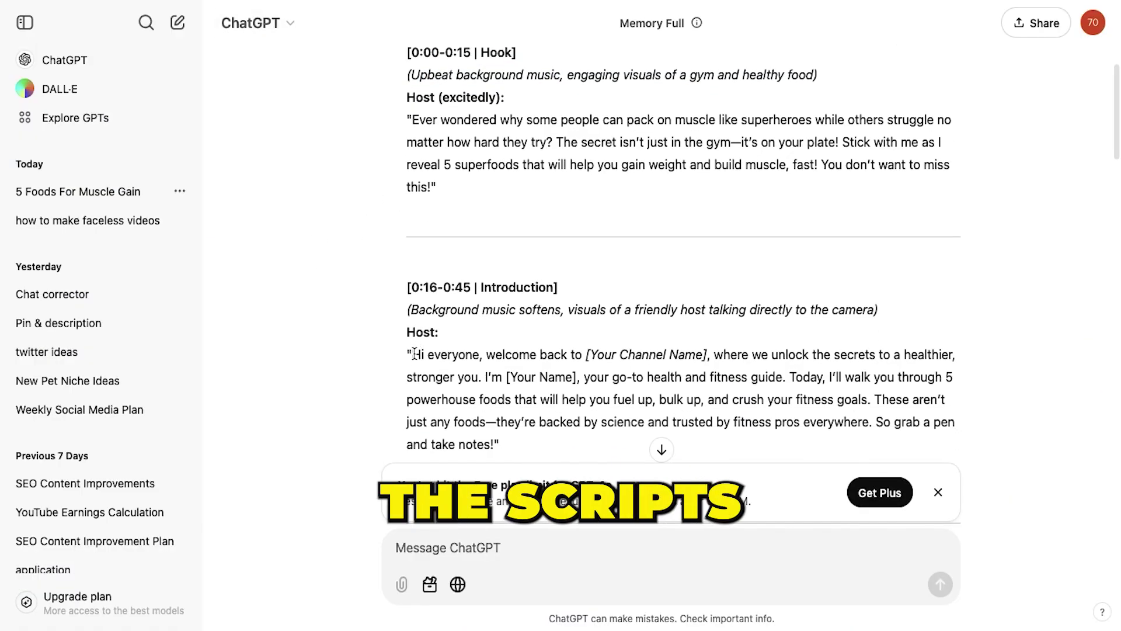
{"action": "left_click_drag", "start_coordinate": [411, 354], "coordinate": [497, 436]}
{"action": "key", "text": "ctrl+c"}
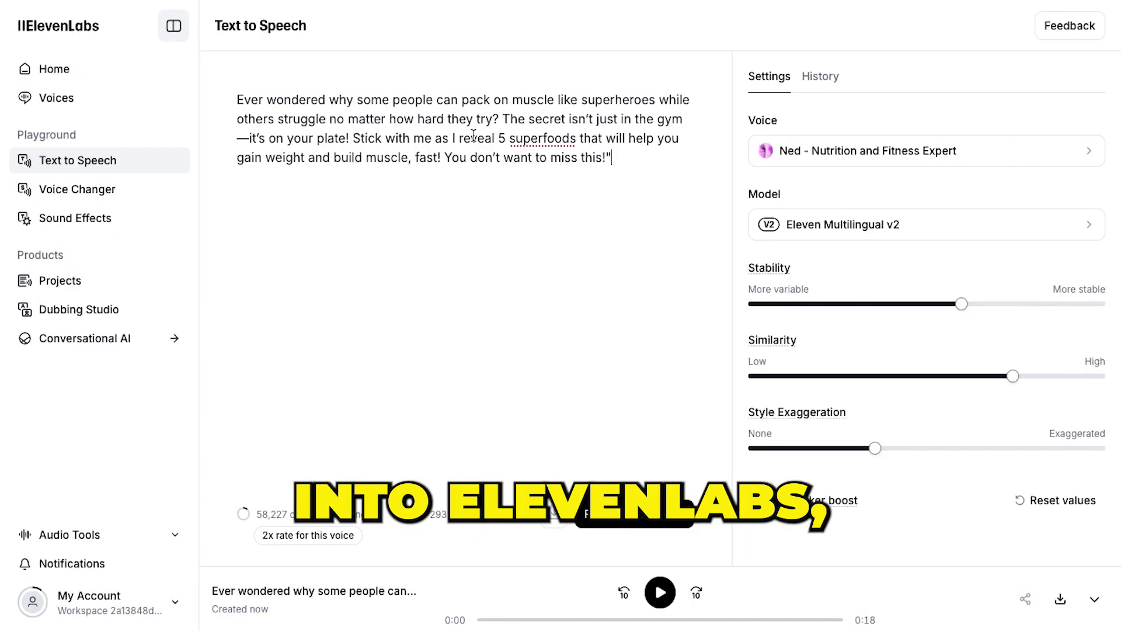
{"action": "key", "text": "ctrl+a"}
{"action": "key", "text": "ctrl+v"}
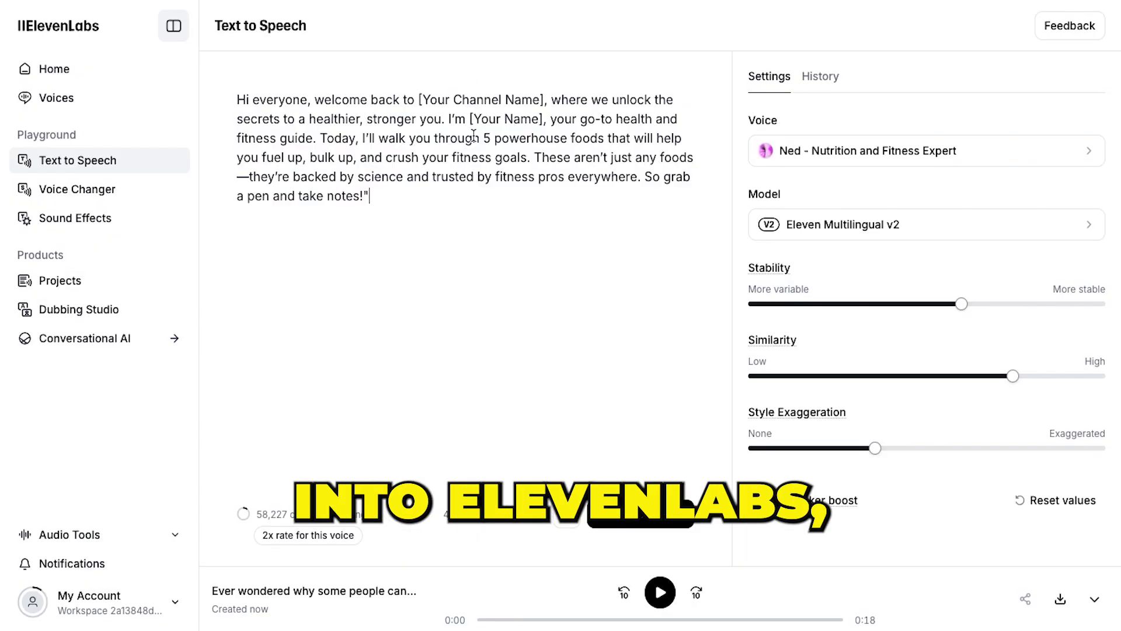
{"action": "left_click_drag", "start_coordinate": [541, 100], "coordinate": [426, 99]}
{"action": "left_click_drag", "start_coordinate": [538, 119], "coordinate": [478, 119]}
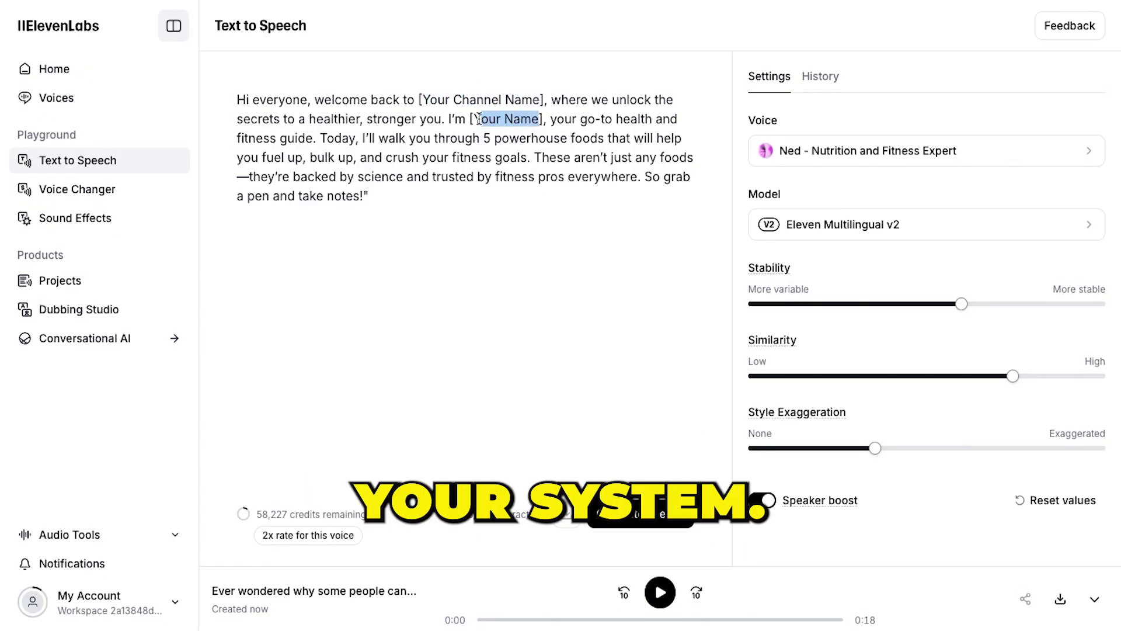
{"action": "left_click", "coordinate": [524, 233]}
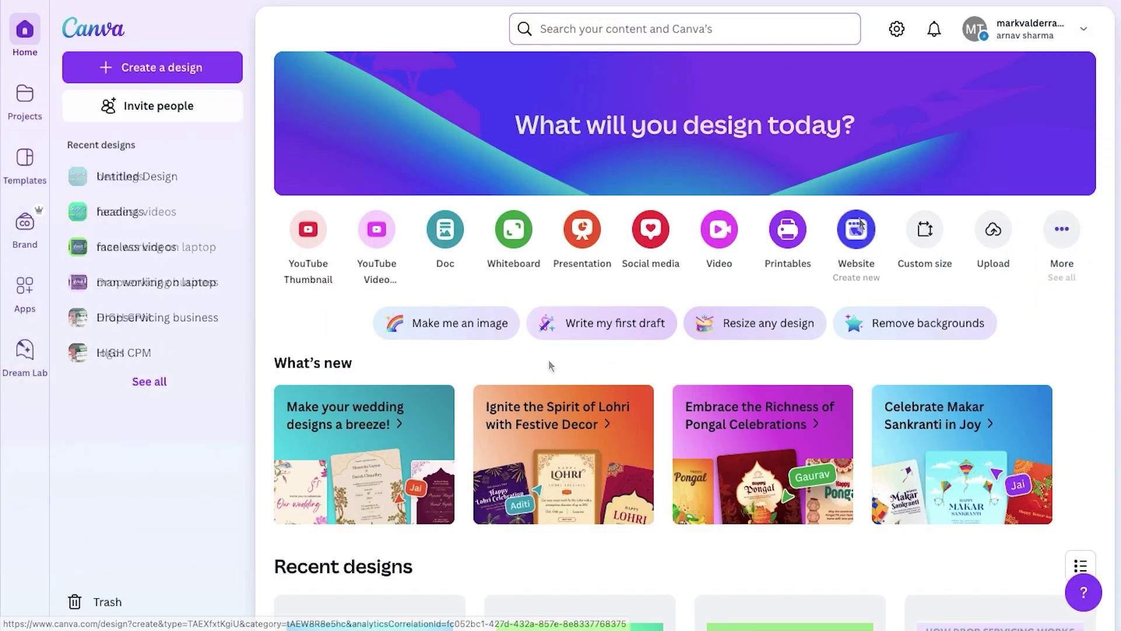
Step: Create a blank YouTube Video (1080p) design and show the Uploads Audio tab
{"action": "left_click", "coordinate": [723, 264]}
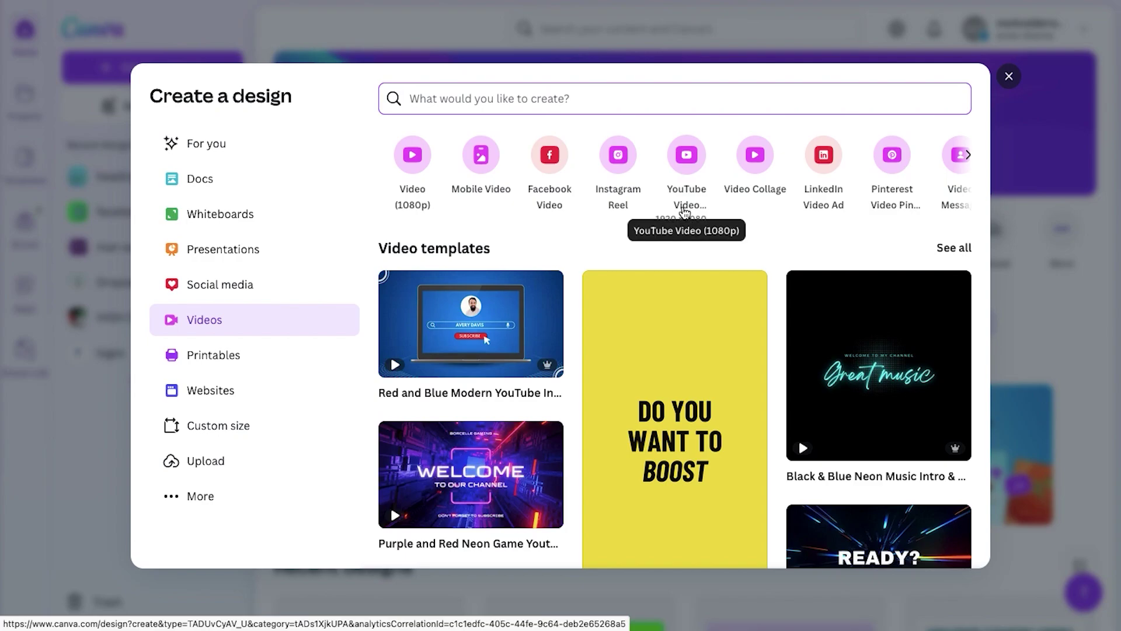
{"action": "left_click", "coordinate": [672, 199]}
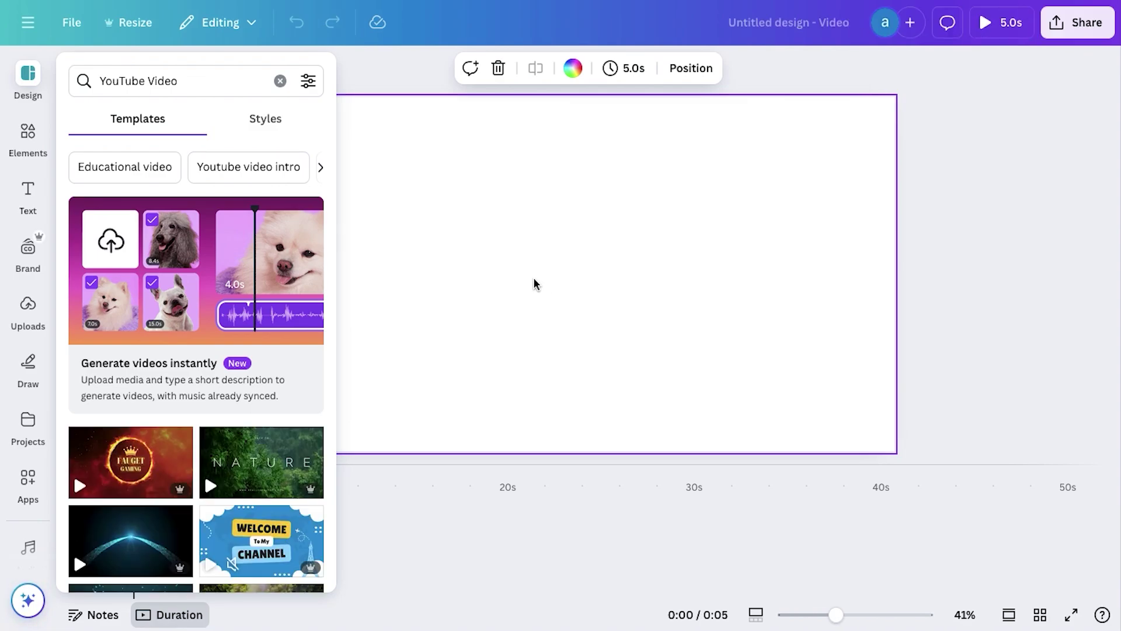
{"action": "left_click", "coordinate": [981, 285]}
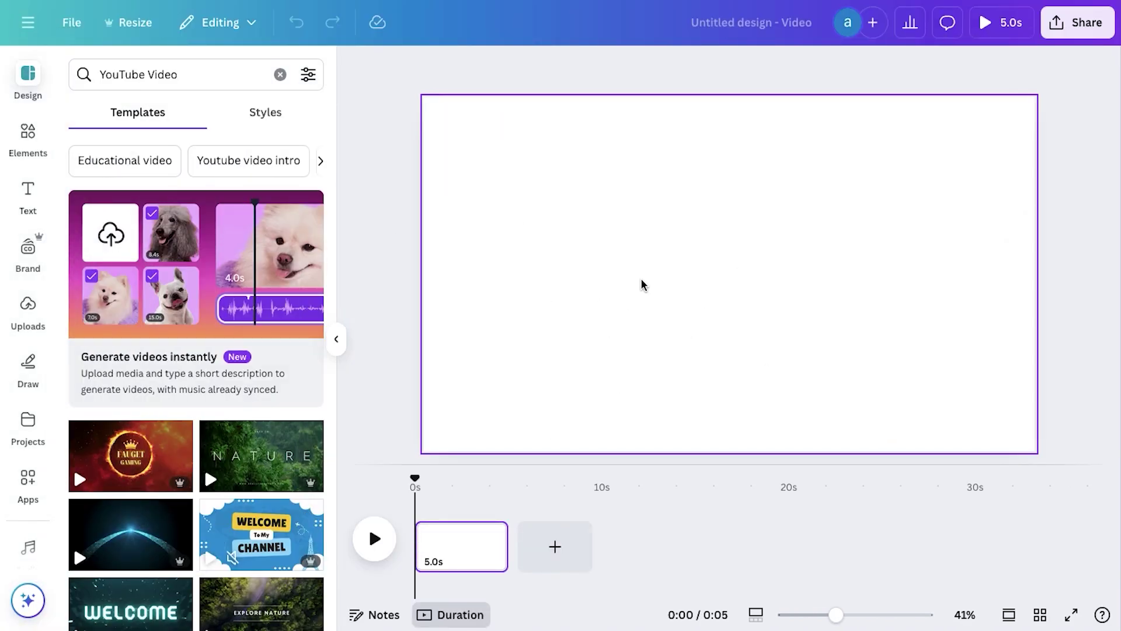
{"action": "left_click", "coordinate": [28, 309]}
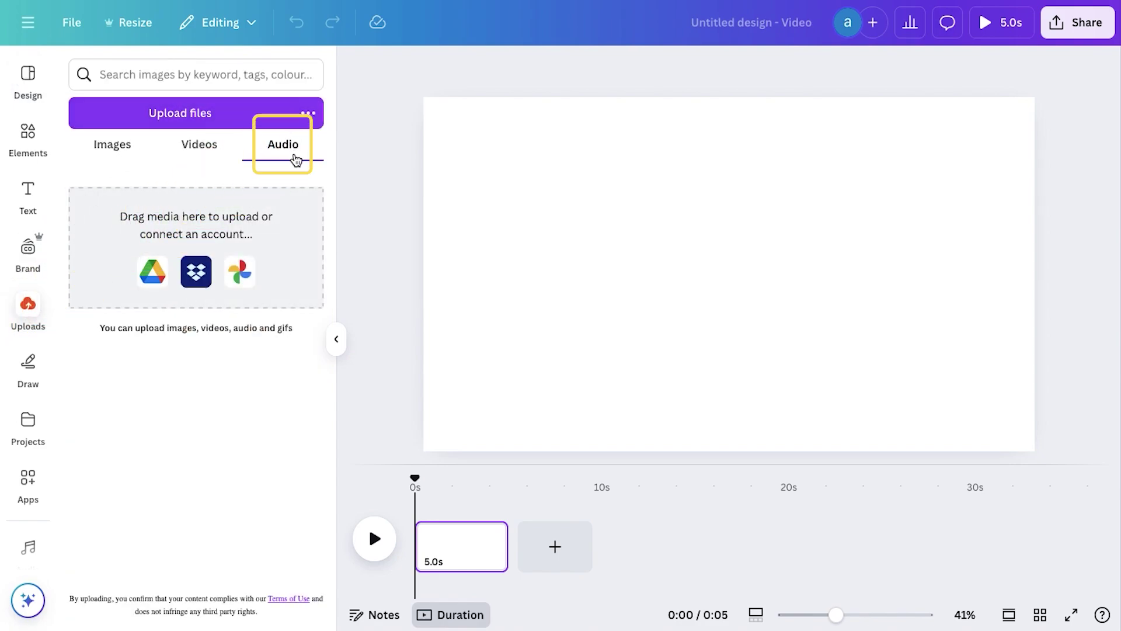
Step: Upload first.mp3, intro.mp3, eggs.mp3 and oats.mp3 from the faceless heath video folder
{"action": "left_click", "coordinate": [206, 122]}
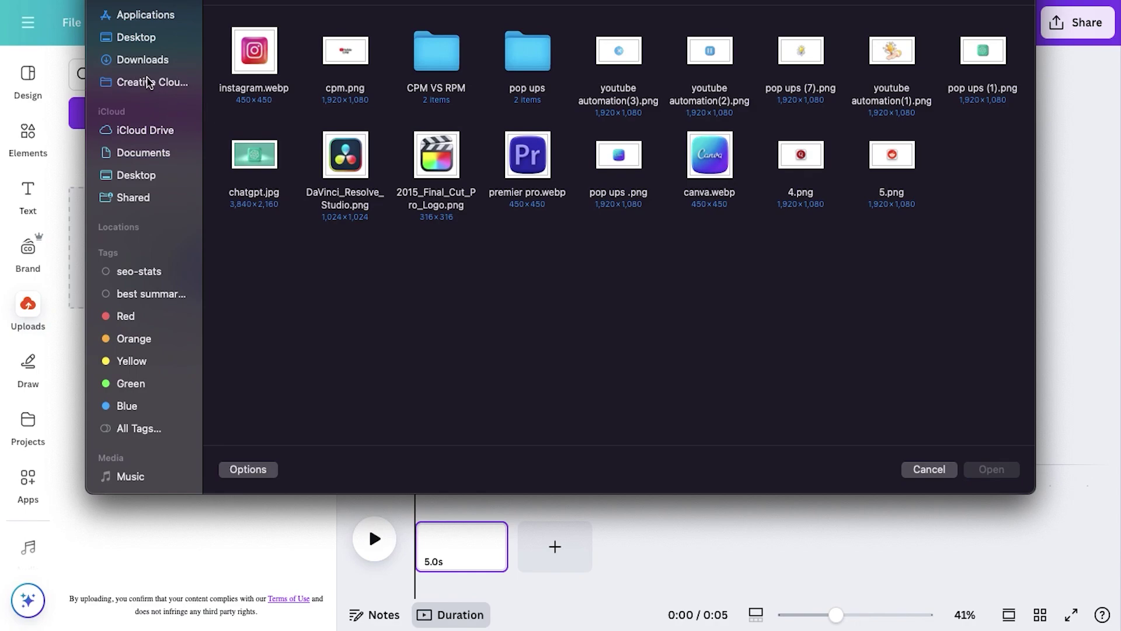
{"action": "left_click", "coordinate": [140, 60]}
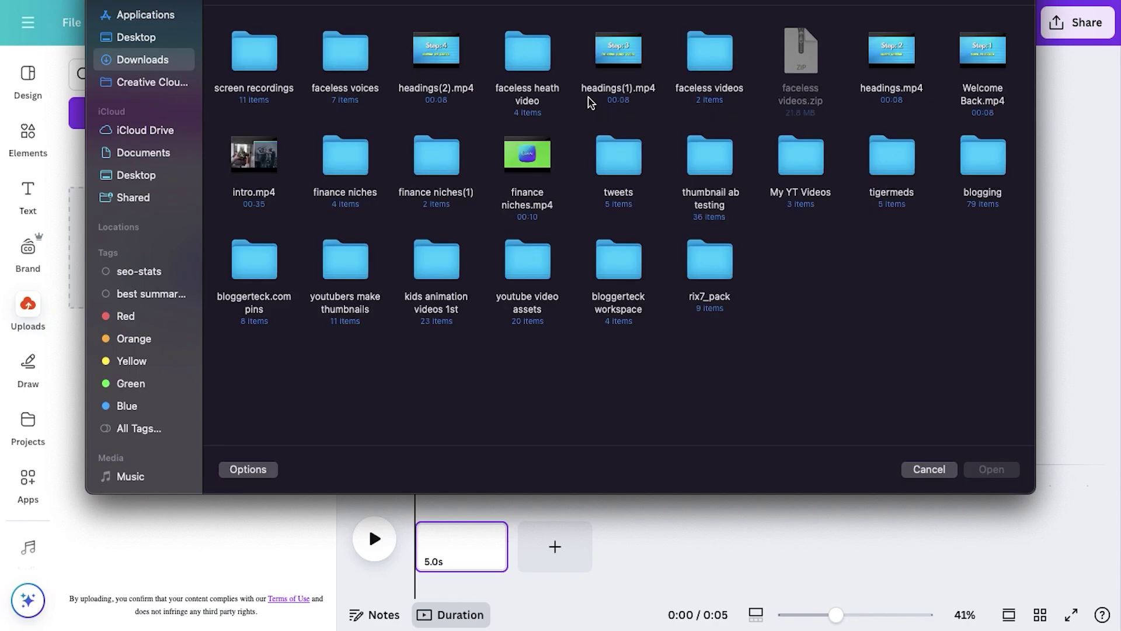
{"action": "double_click", "coordinate": [523, 102]}
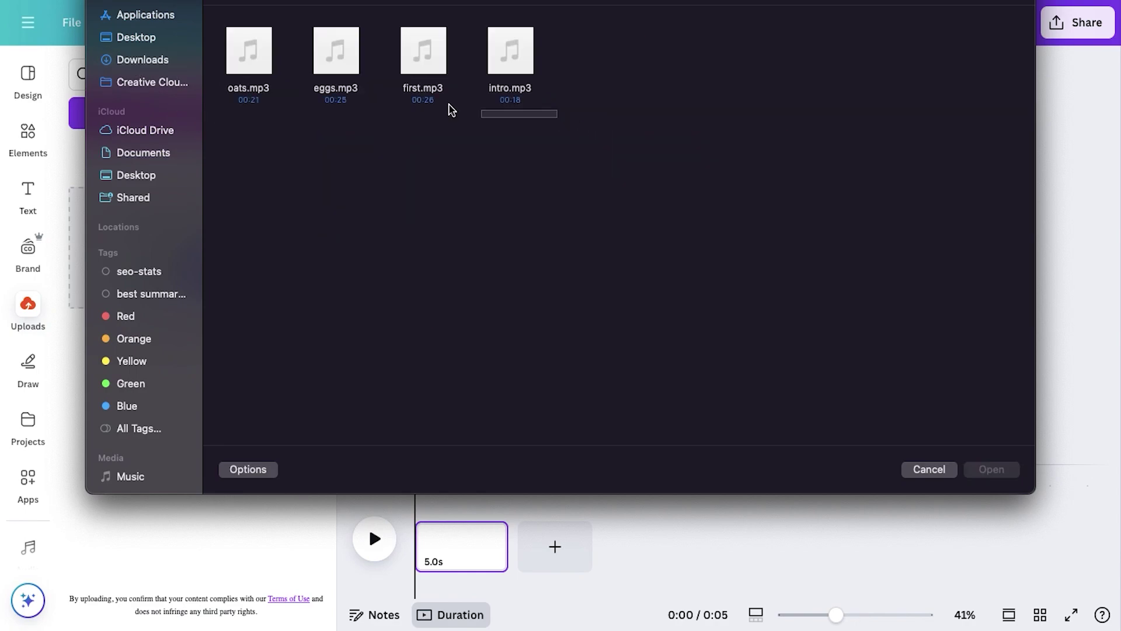
{"action": "left_click_drag", "start_coordinate": [452, 110], "coordinate": [257, 57]}
{"action": "left_click", "coordinate": [999, 477]}
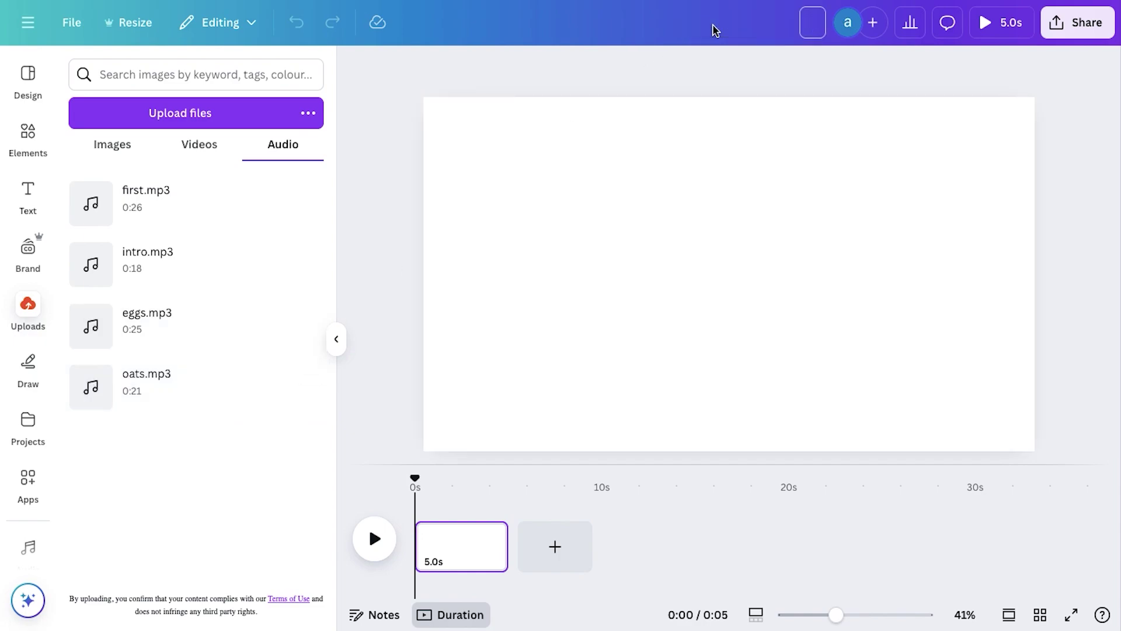
Step: Name the design 'food to eat' and add five pages, making six 5-second pages
{"action": "type", "text": "food to eat"}
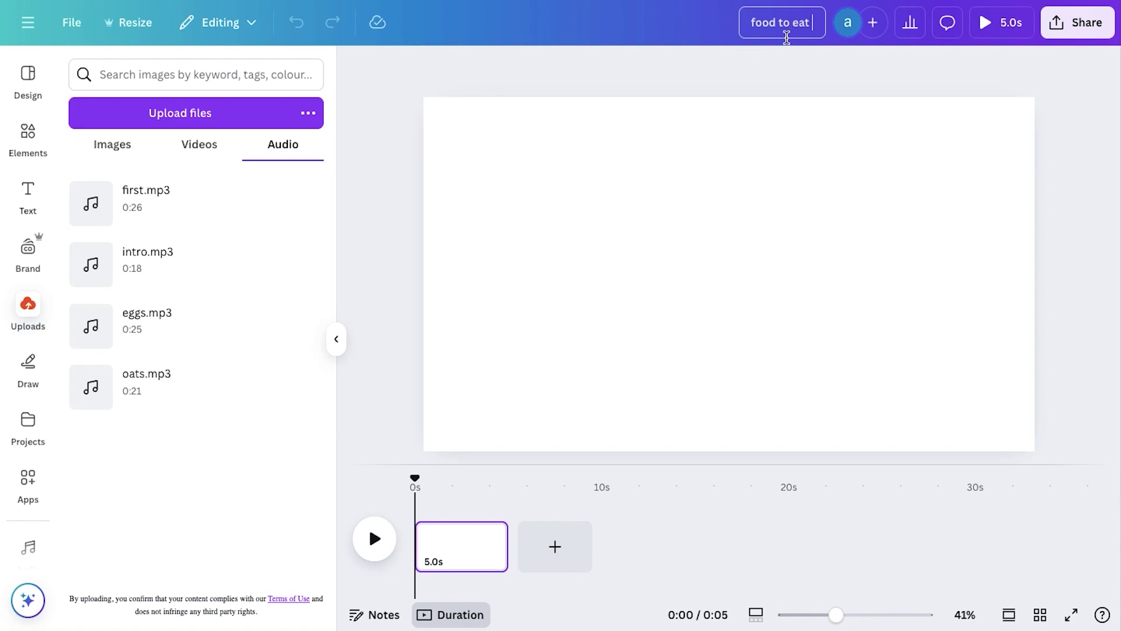
{"action": "left_click", "coordinate": [430, 509]}
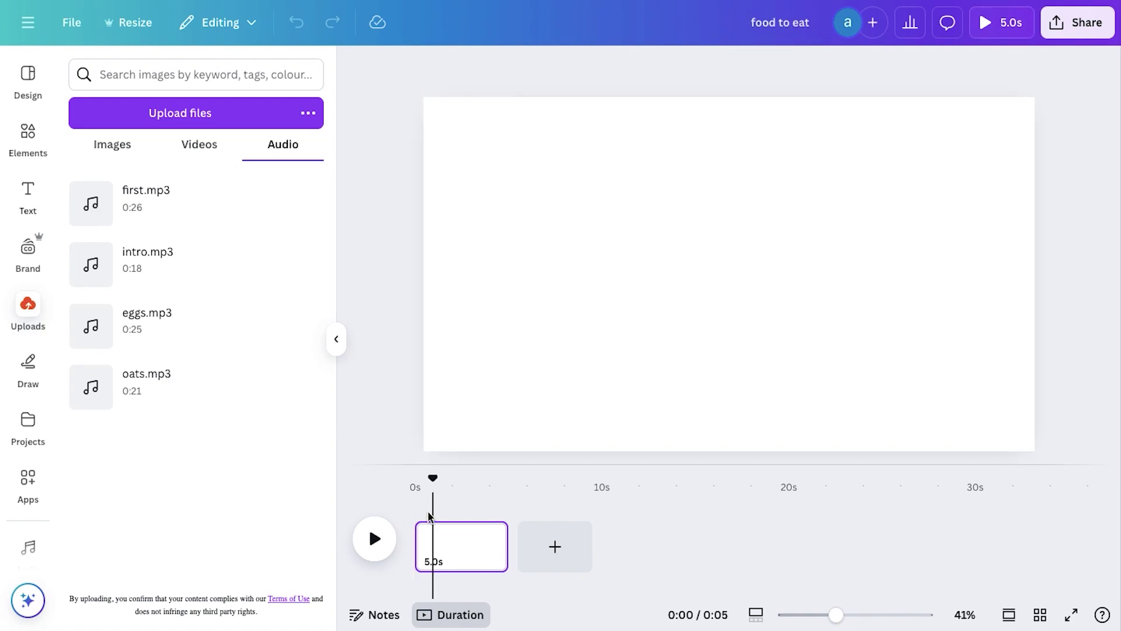
{"action": "left_click", "coordinate": [448, 548]}
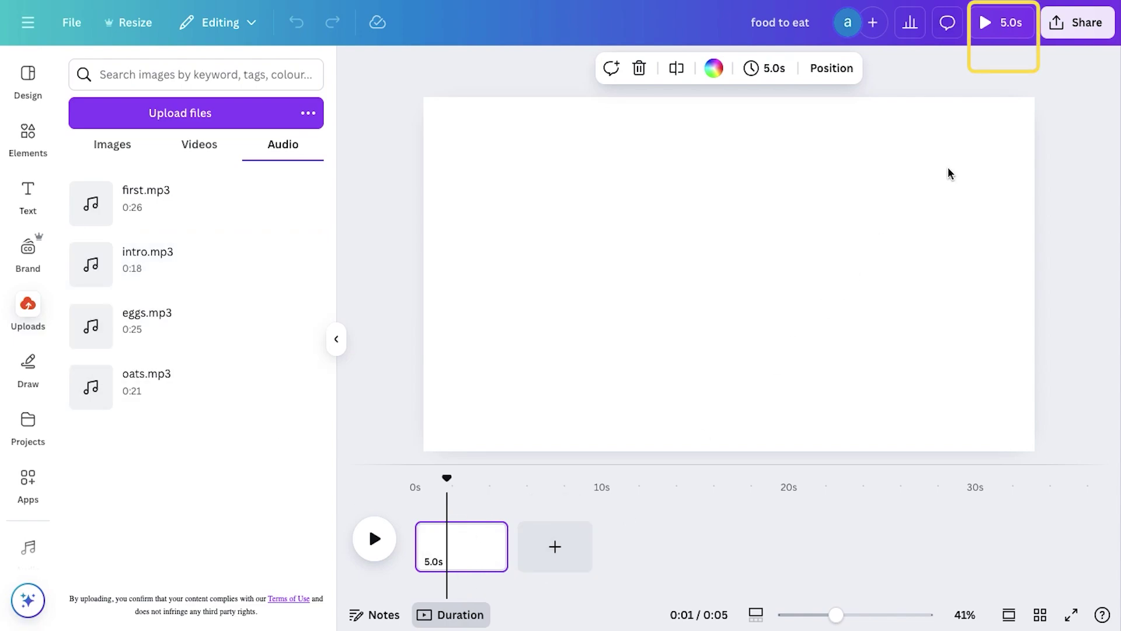
{"action": "left_click", "coordinate": [540, 568]}
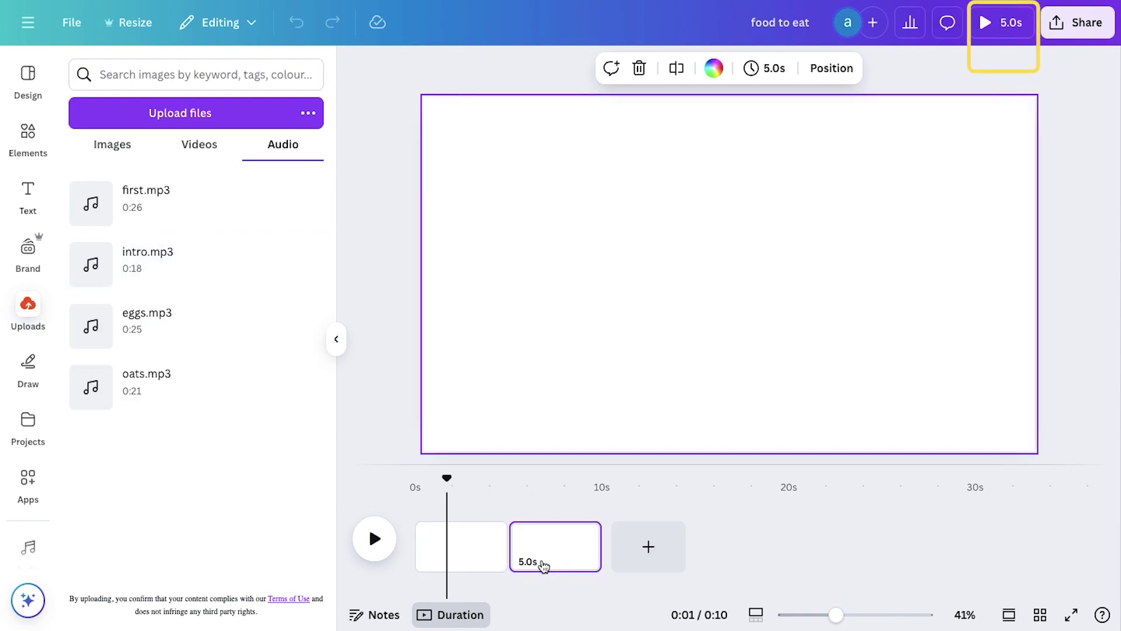
{"action": "left_click", "coordinate": [660, 555]}
{"action": "left_click", "coordinate": [747, 558]}
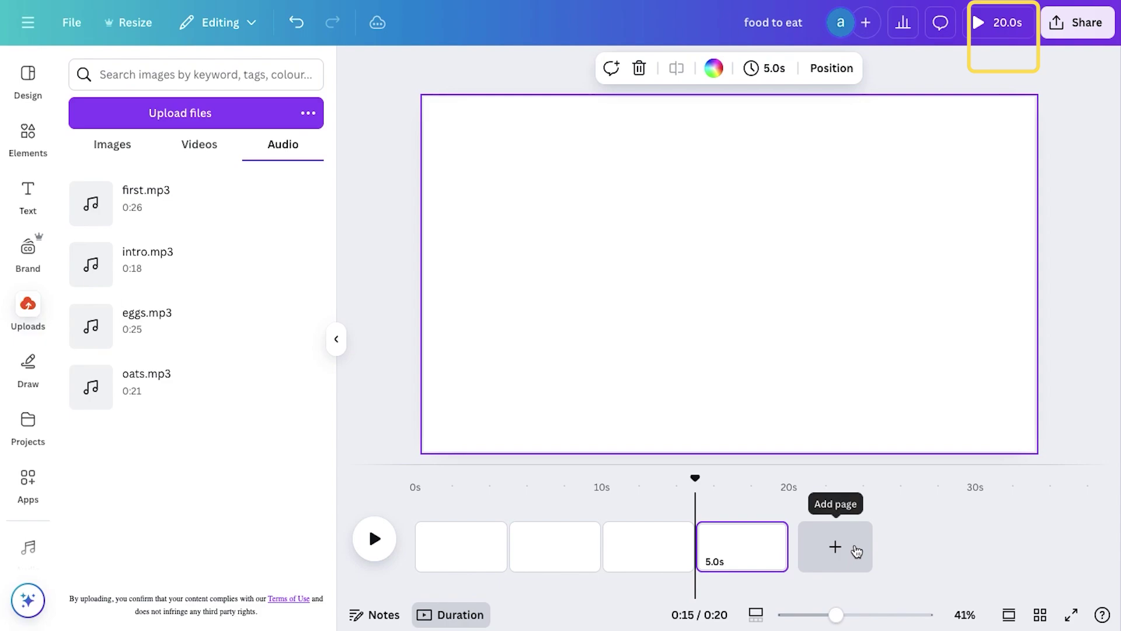
{"action": "left_click", "coordinate": [854, 552]}
{"action": "left_click", "coordinate": [925, 558]}
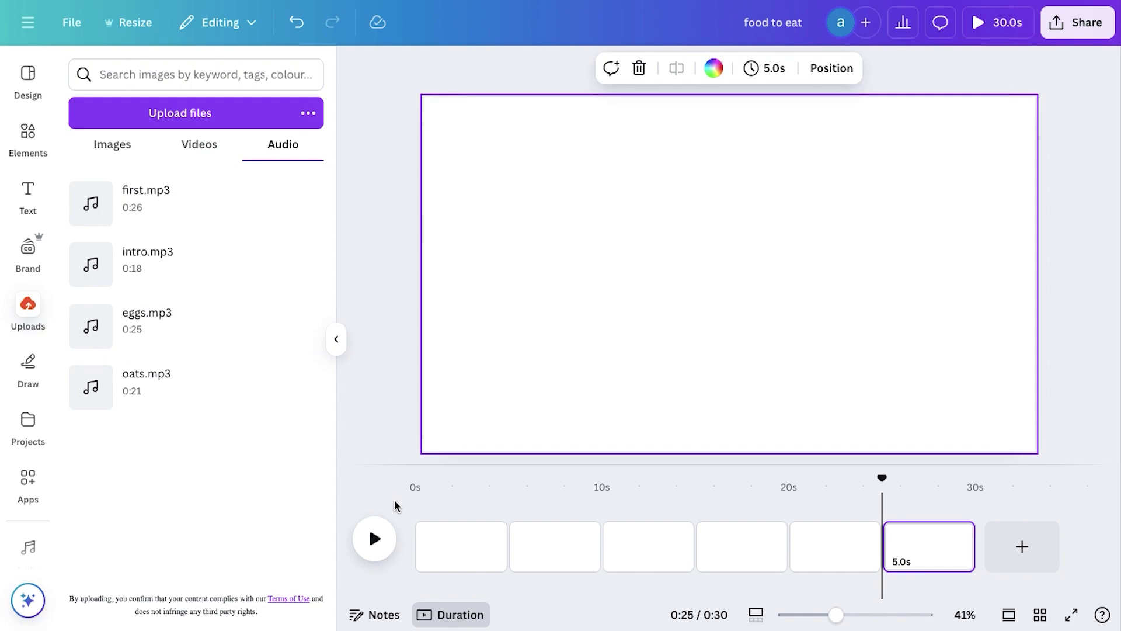
Step: Apply a 0.3-second Match & Move transition between all six pages
{"action": "left_click", "coordinate": [418, 523]}
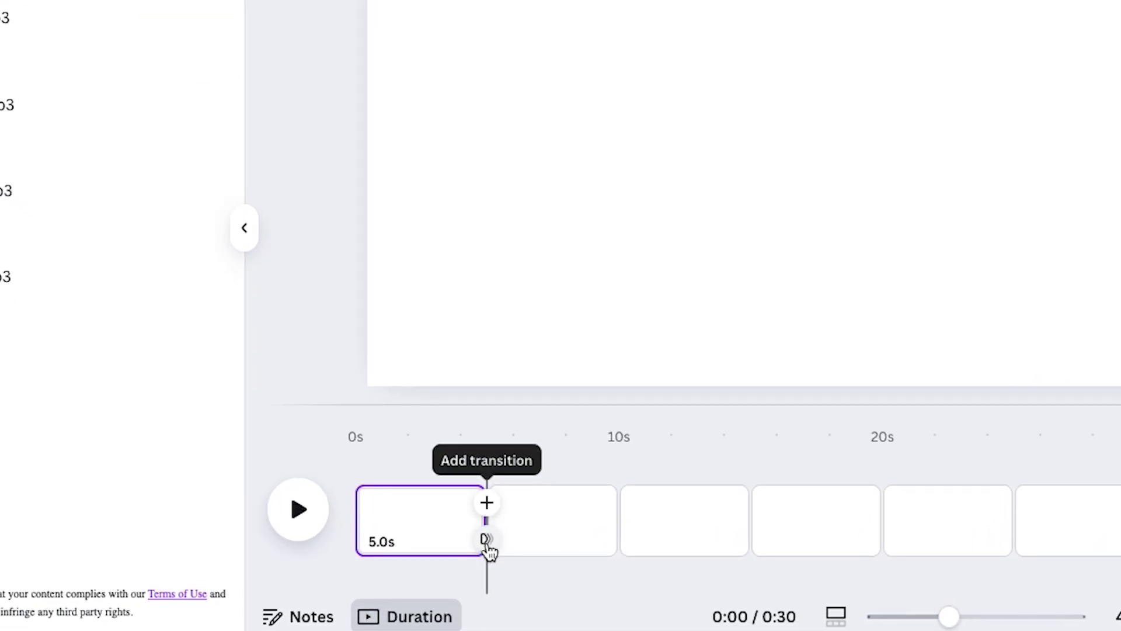
{"action": "left_click", "coordinate": [486, 541]}
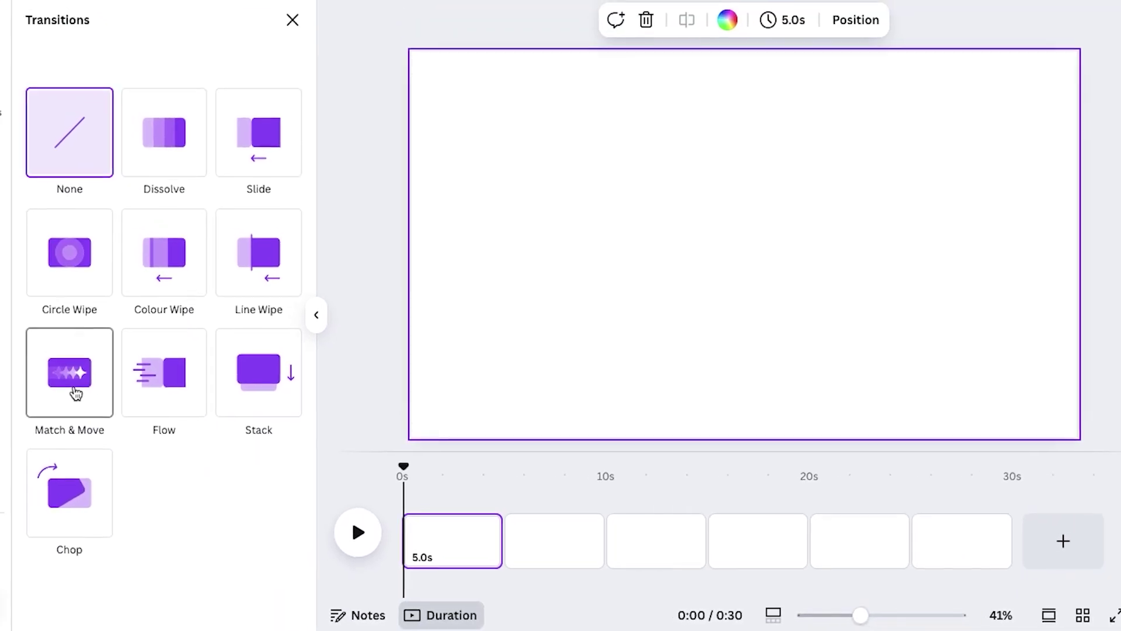
{"action": "left_click", "coordinate": [76, 393]}
{"action": "scroll", "coordinate": [72, 399], "scroll_direction": "down", "scroll_amount": 3}
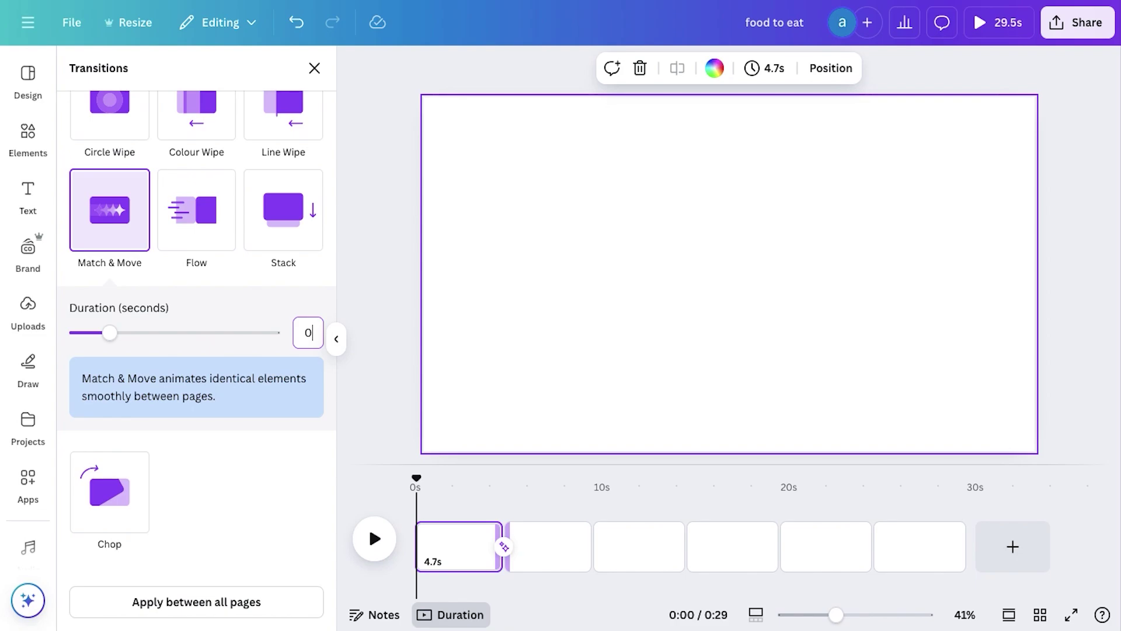
{"action": "left_click", "coordinate": [296, 467]}
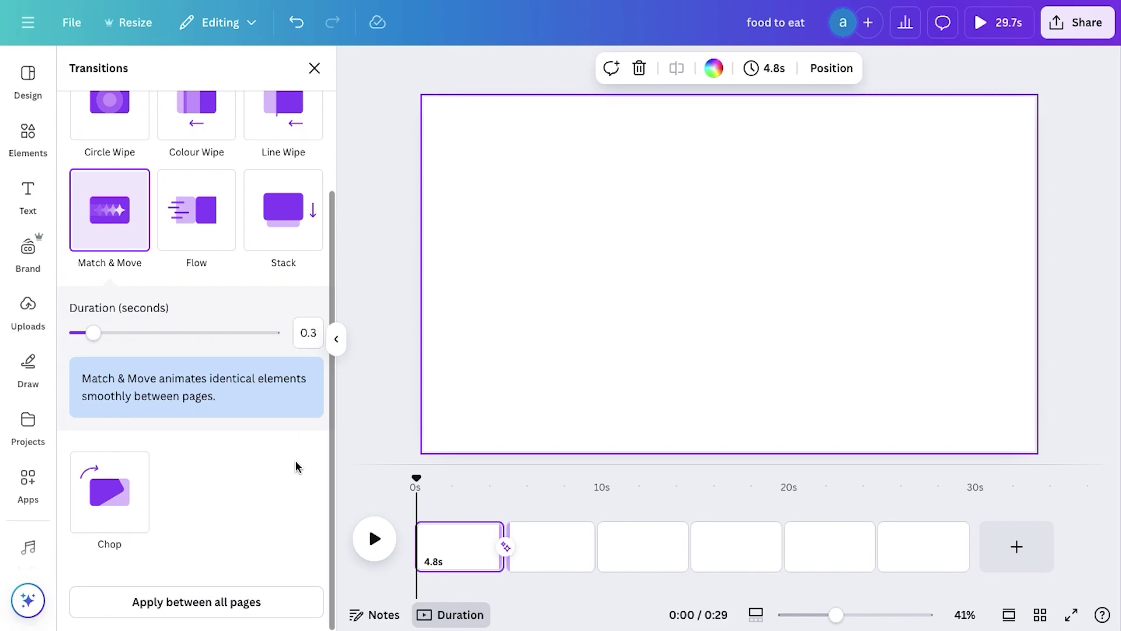
{"action": "left_click", "coordinate": [179, 602]}
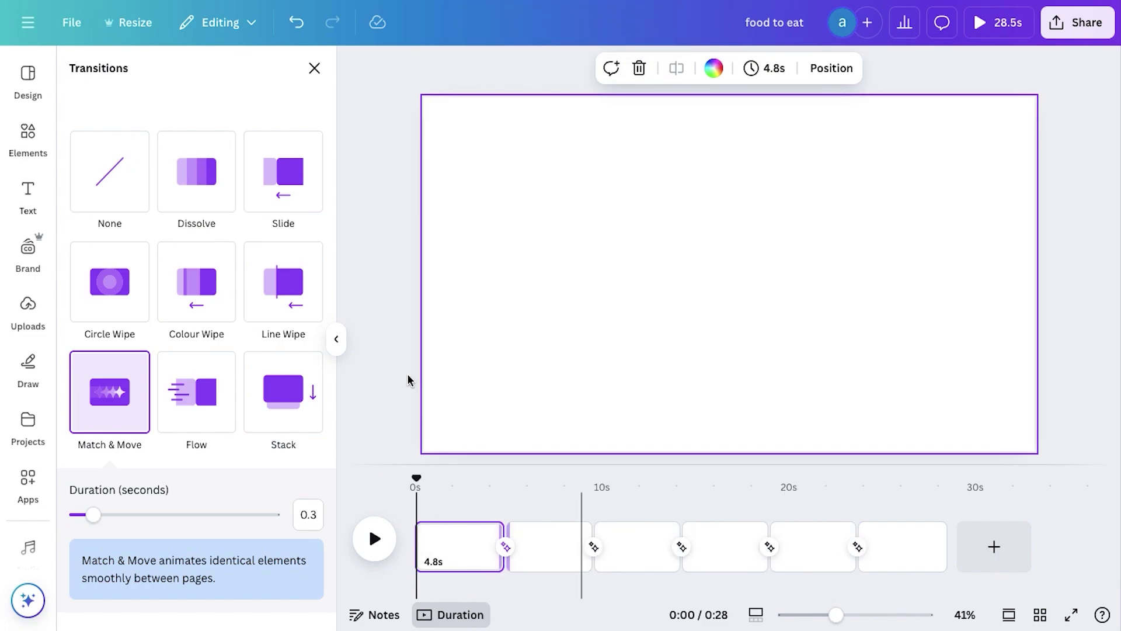
Step: Drag the 18-second intro.mp3 onto the timeline and align it to start at 0s
{"action": "left_click", "coordinate": [314, 69]}
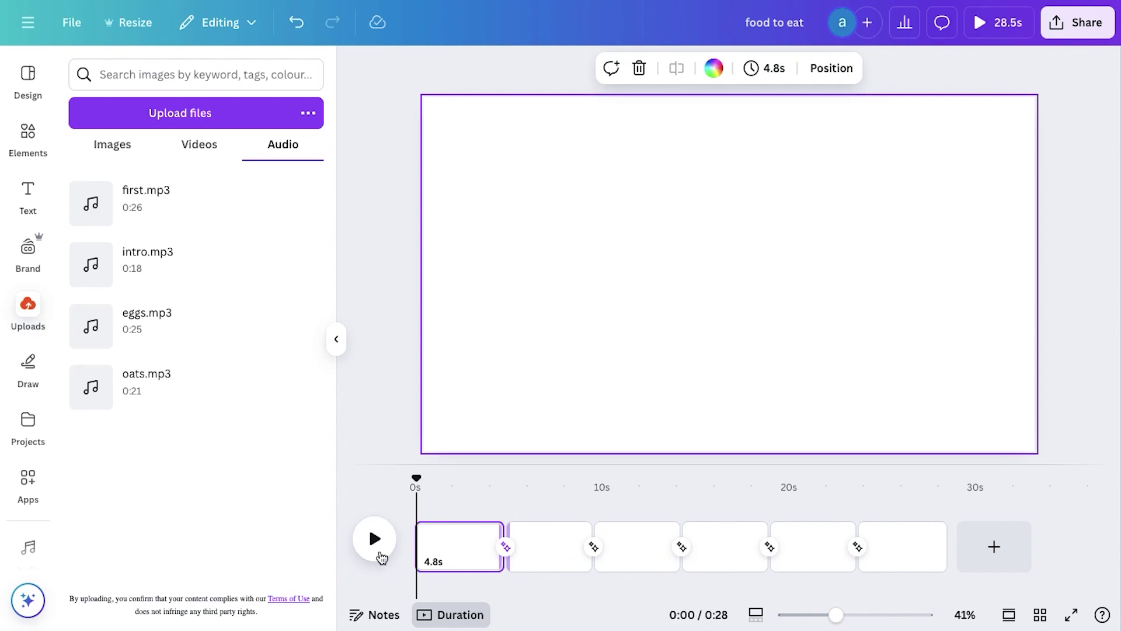
{"action": "left_click_drag", "start_coordinate": [133, 263], "coordinate": [469, 577]}
{"action": "left_click_drag", "start_coordinate": [555, 590], "coordinate": [501, 589]}
{"action": "left_click", "coordinate": [421, 537]}
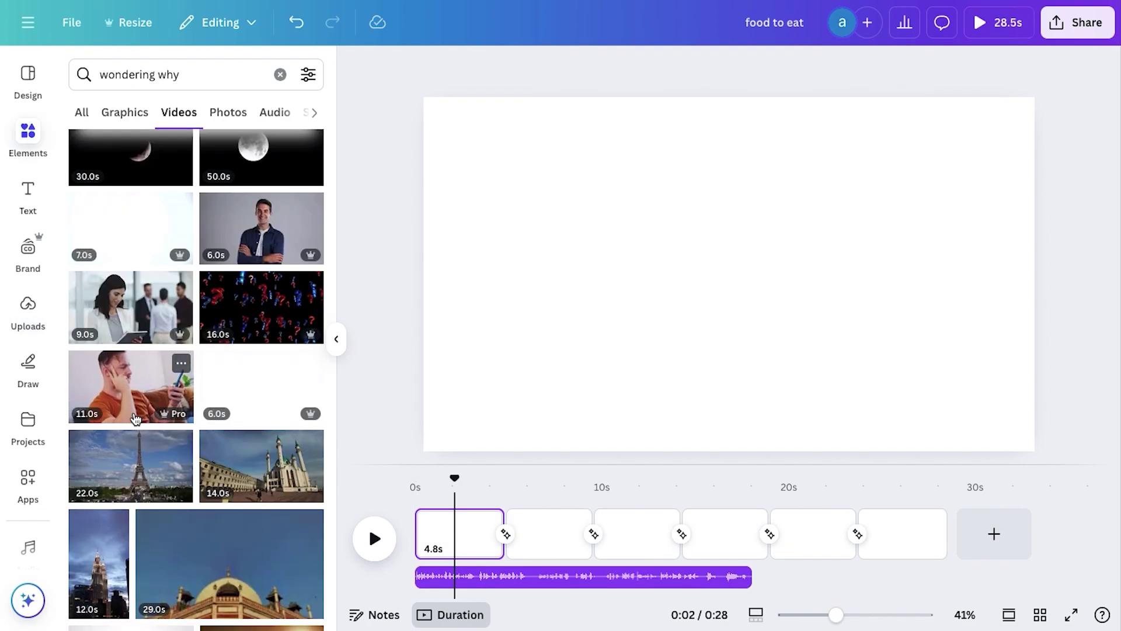
Step: Place the thoughtful man on his phone clip in the first scene
{"action": "left_click_drag", "start_coordinate": [275, 395], "coordinate": [467, 532]}
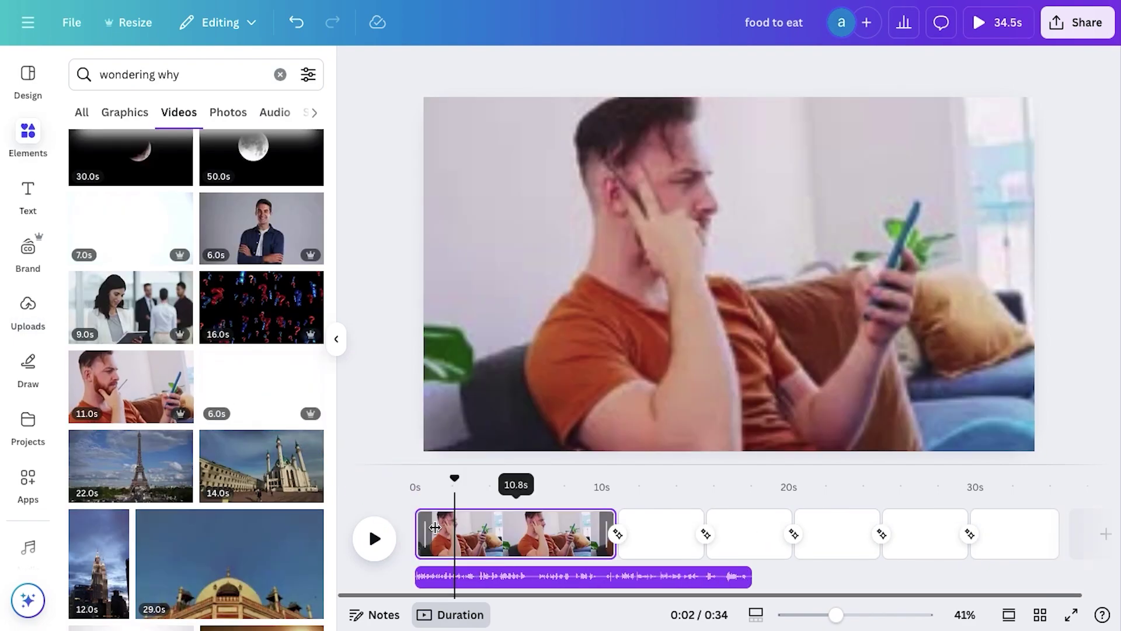
{"action": "left_click_drag", "start_coordinate": [456, 478], "coordinate": [416, 478]}
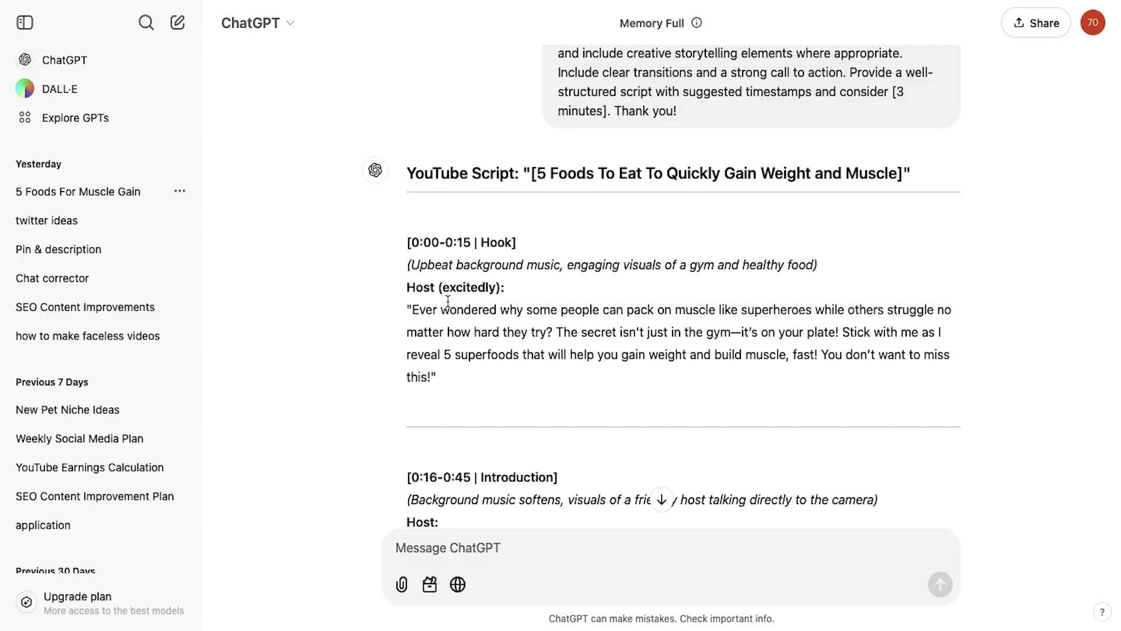
{"action": "left_click_drag", "start_coordinate": [412, 309], "coordinate": [684, 309]}
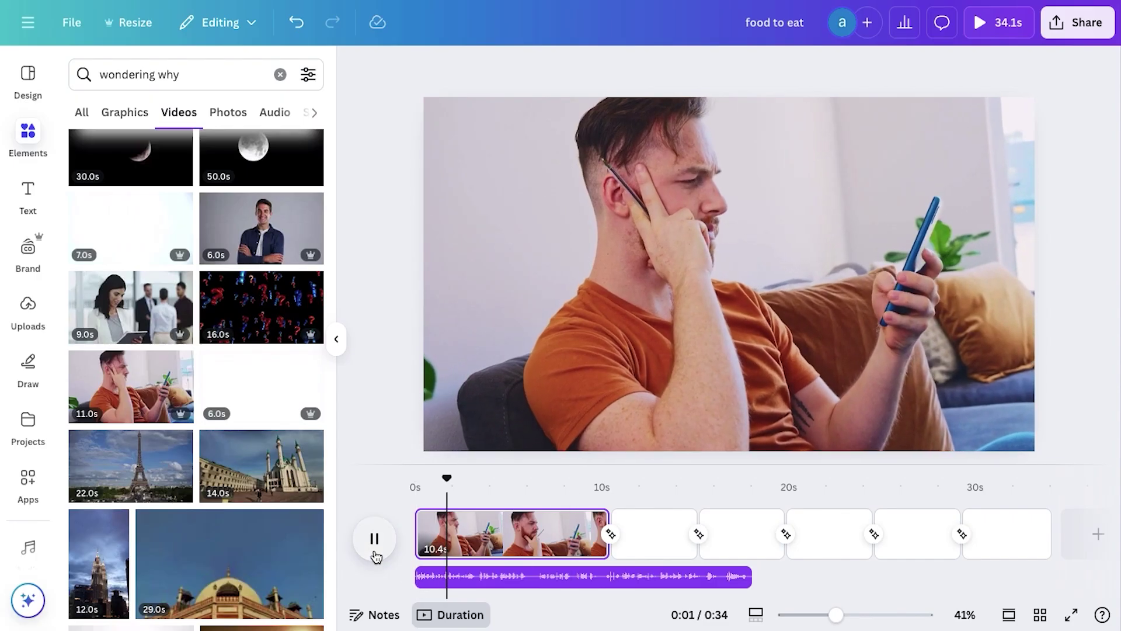
{"action": "left_click", "coordinate": [375, 553]}
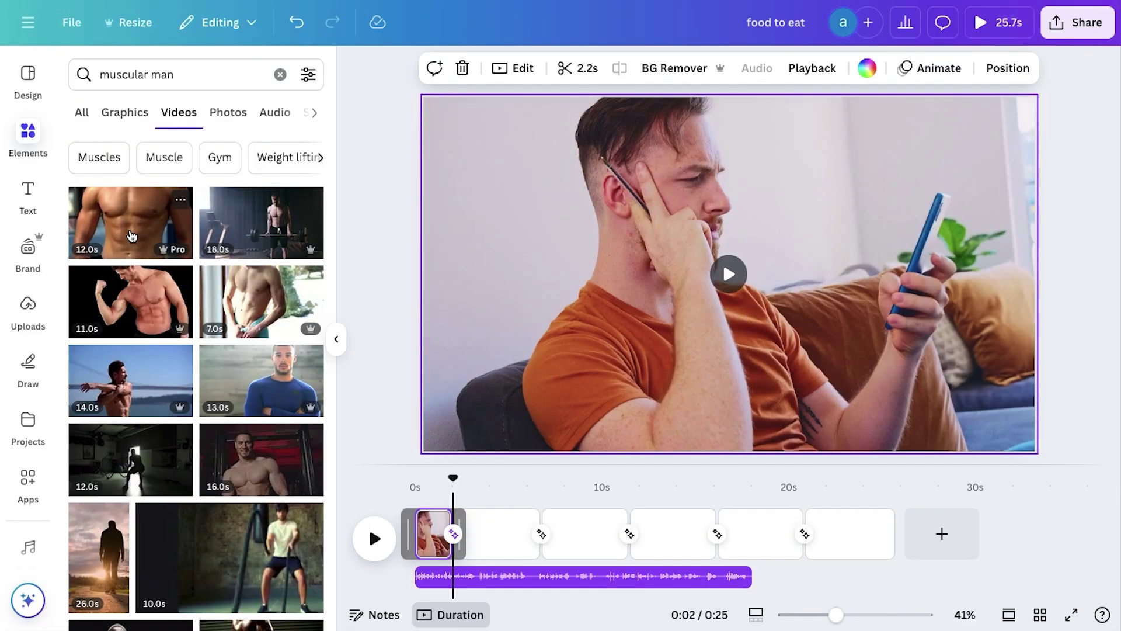
Step: Add the muscular torso clip as the next scene, trimmed to 3.1 seconds
{"action": "left_click_drag", "start_coordinate": [131, 222], "coordinate": [462, 526]}
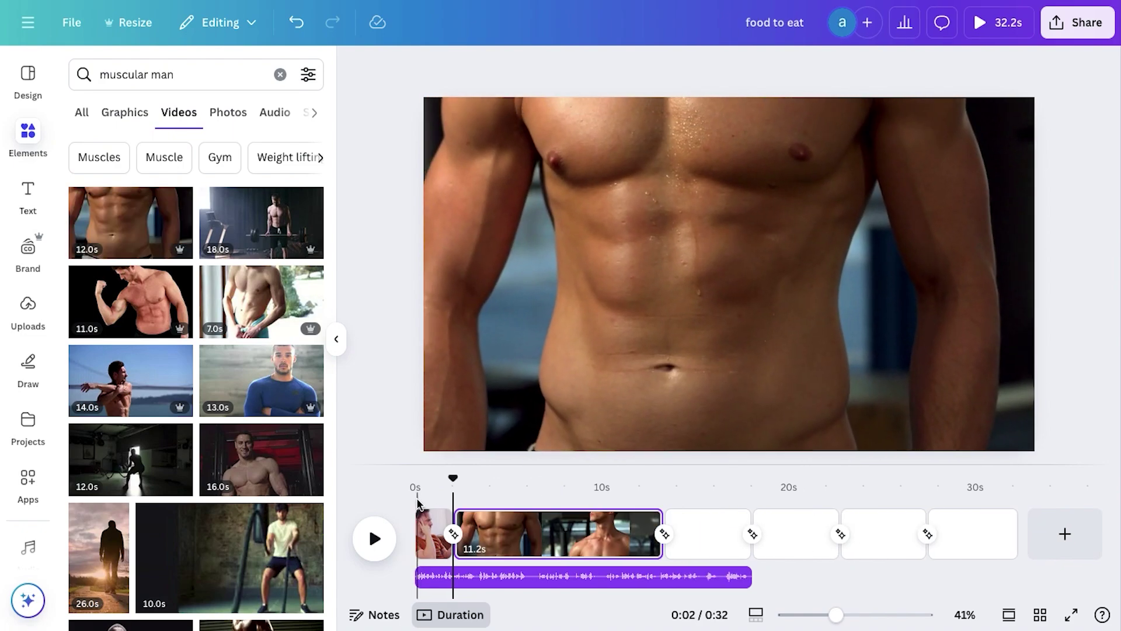
{"action": "left_click", "coordinate": [430, 528]}
{"action": "left_click", "coordinate": [374, 538]}
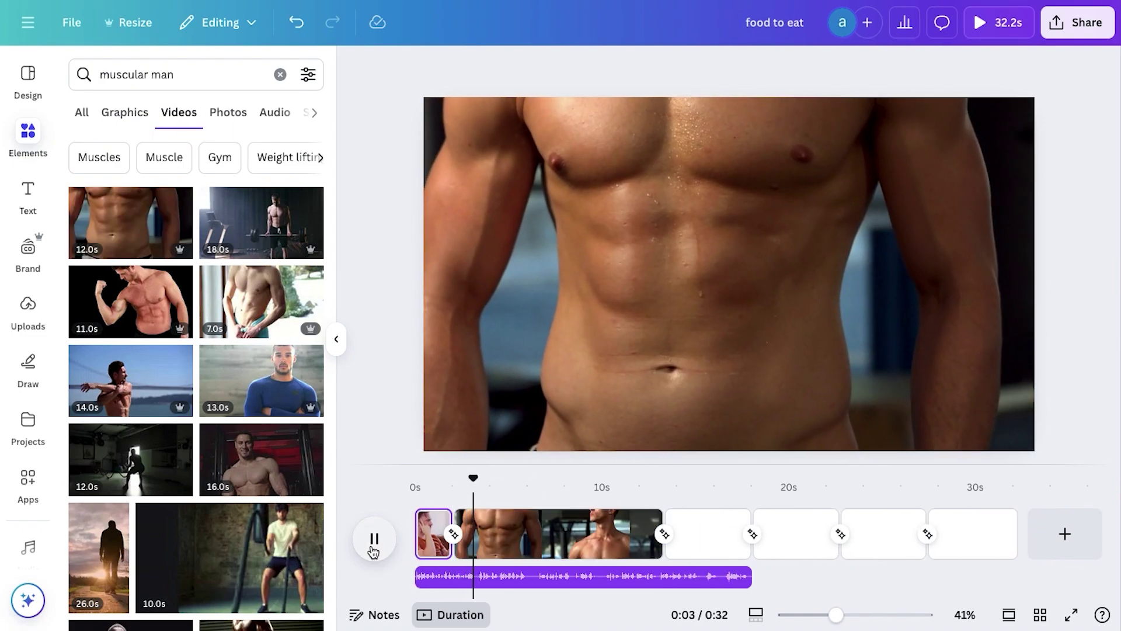
{"action": "left_click", "coordinate": [655, 542]}
{"action": "left_click_drag", "start_coordinate": [660, 529], "coordinate": [511, 531]}
Step: Search stock videos for 'weak man'
{"action": "double_click", "coordinate": [136, 74]}
{"action": "type", "text": "weak"}
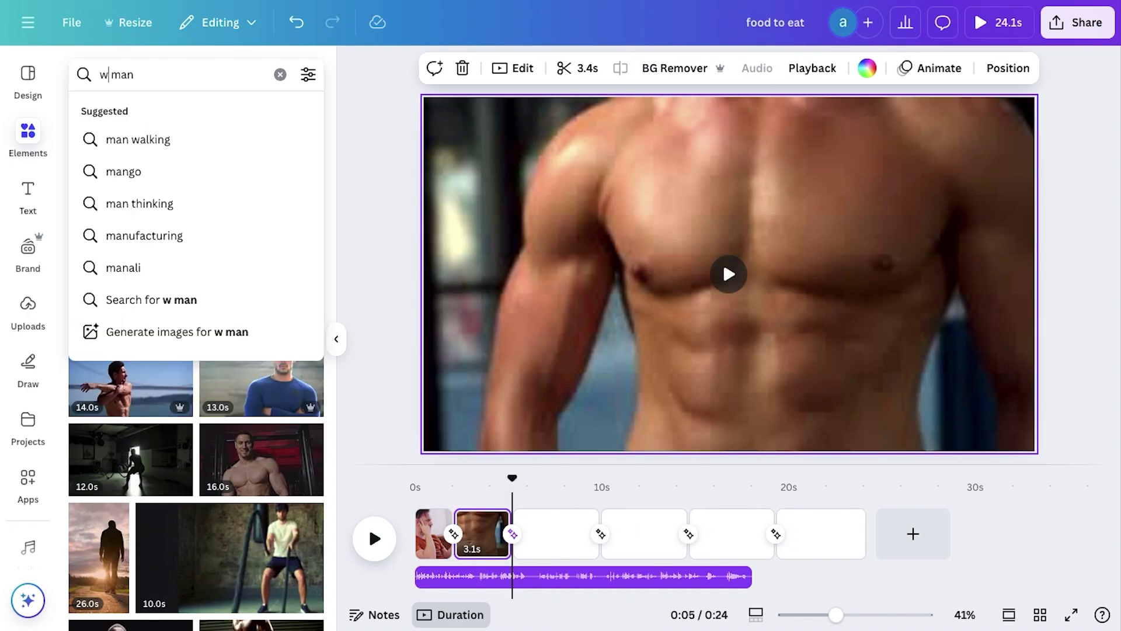
{"action": "key", "text": "Return"}
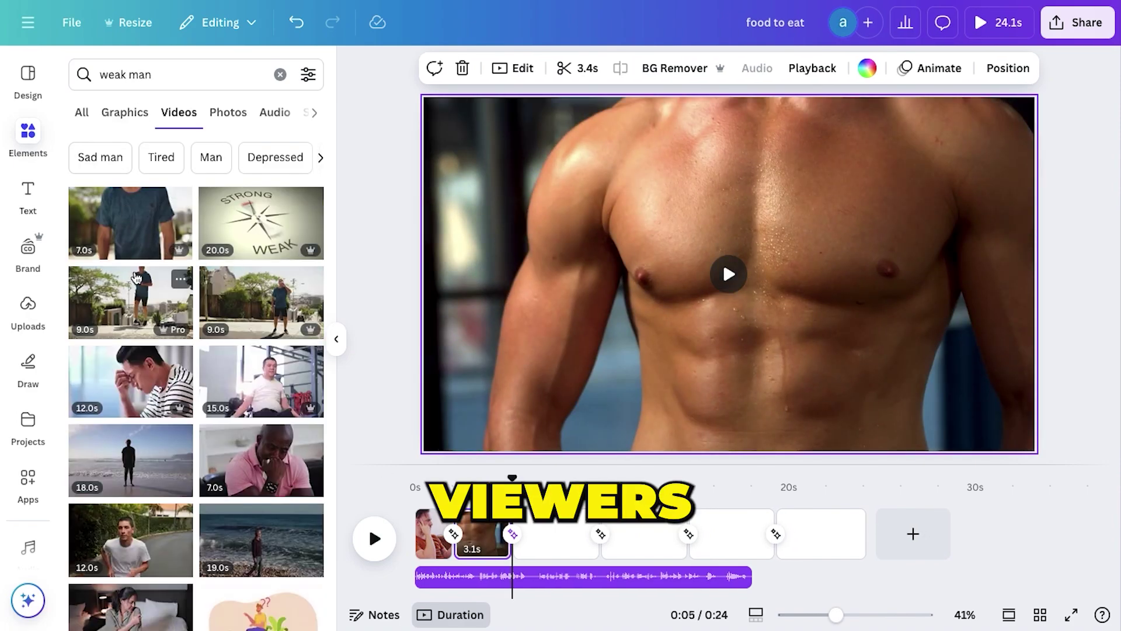
{"action": "scroll", "coordinate": [197, 385], "scroll_direction": "down", "scroll_amount": 3}
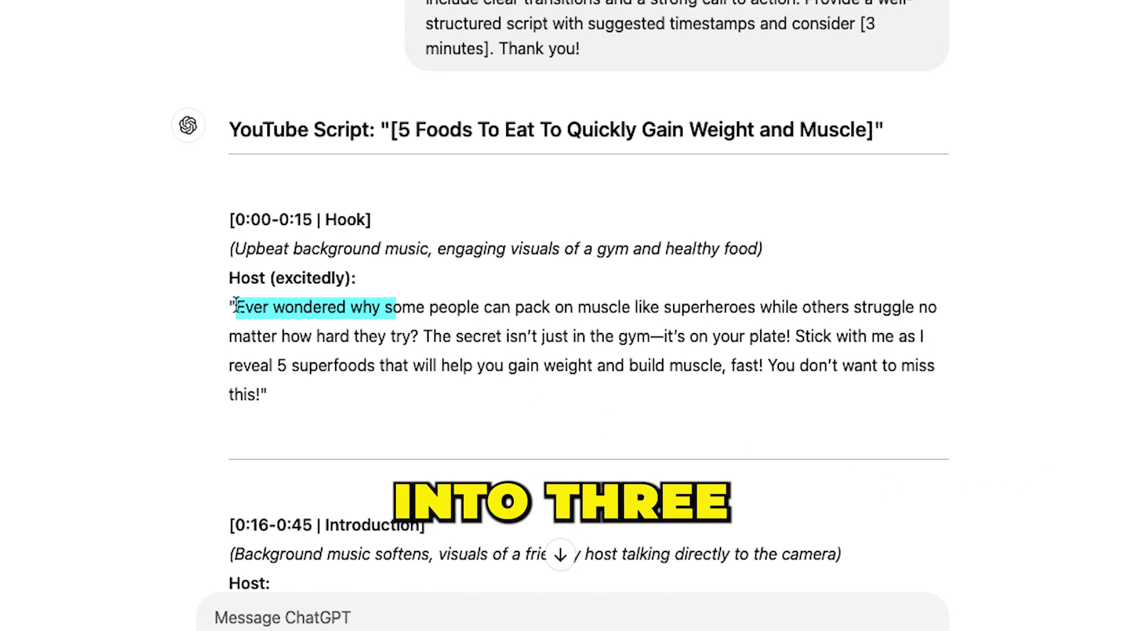
{"action": "left_click_drag", "start_coordinate": [236, 305], "coordinate": [421, 331]}
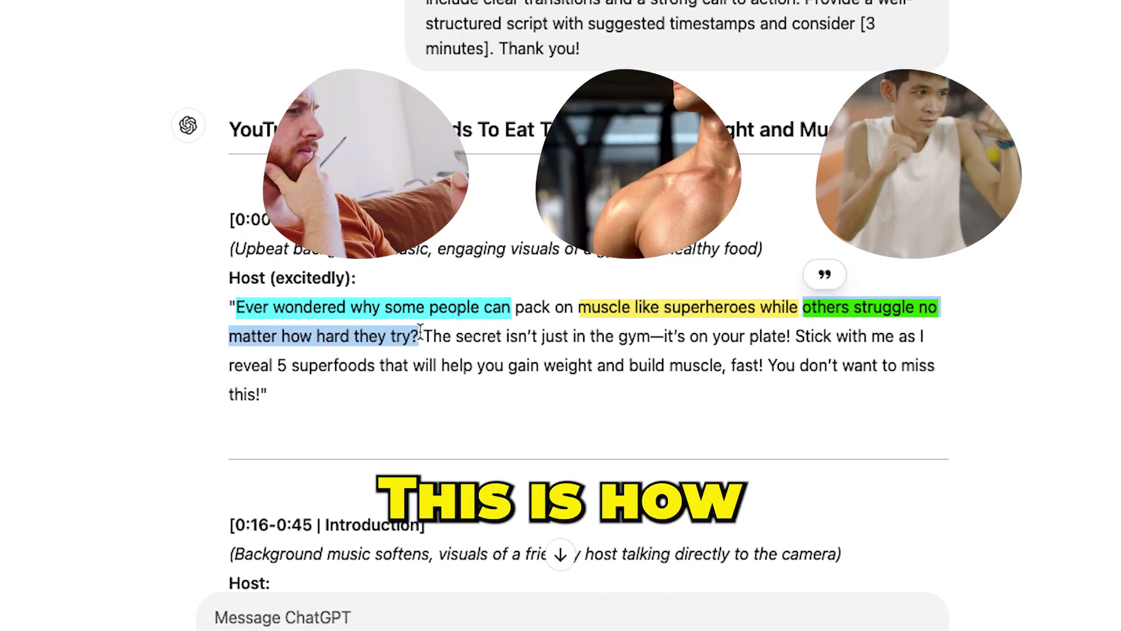
{"action": "left_click", "coordinate": [166, 438]}
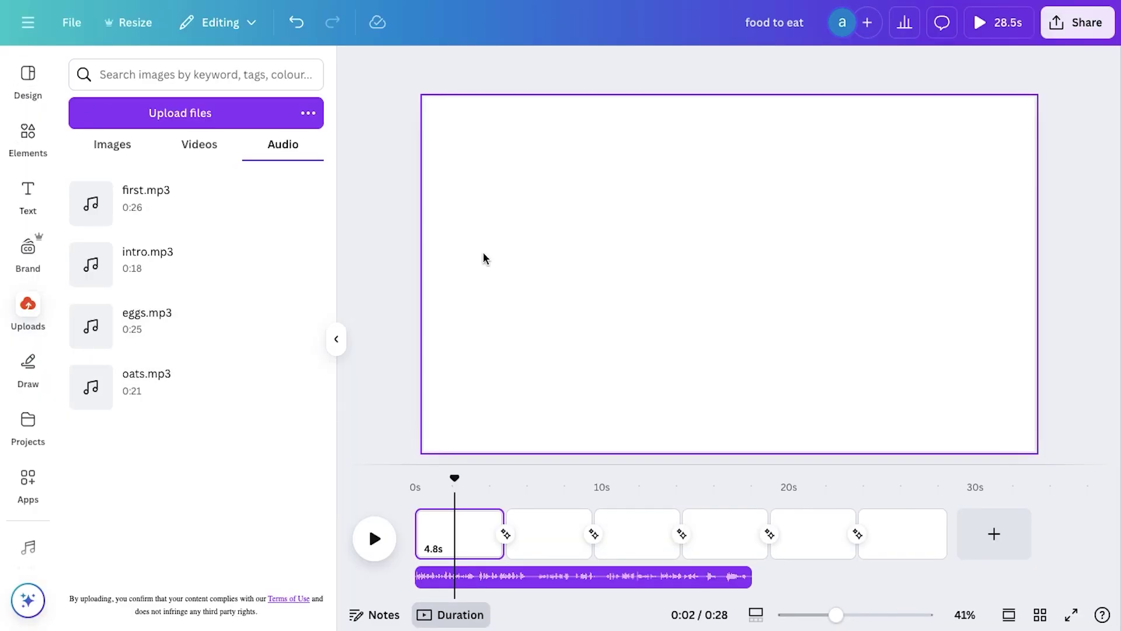
Step: Search Elements for 'wondering' and filter the results to videos
{"action": "left_click", "coordinate": [34, 152]}
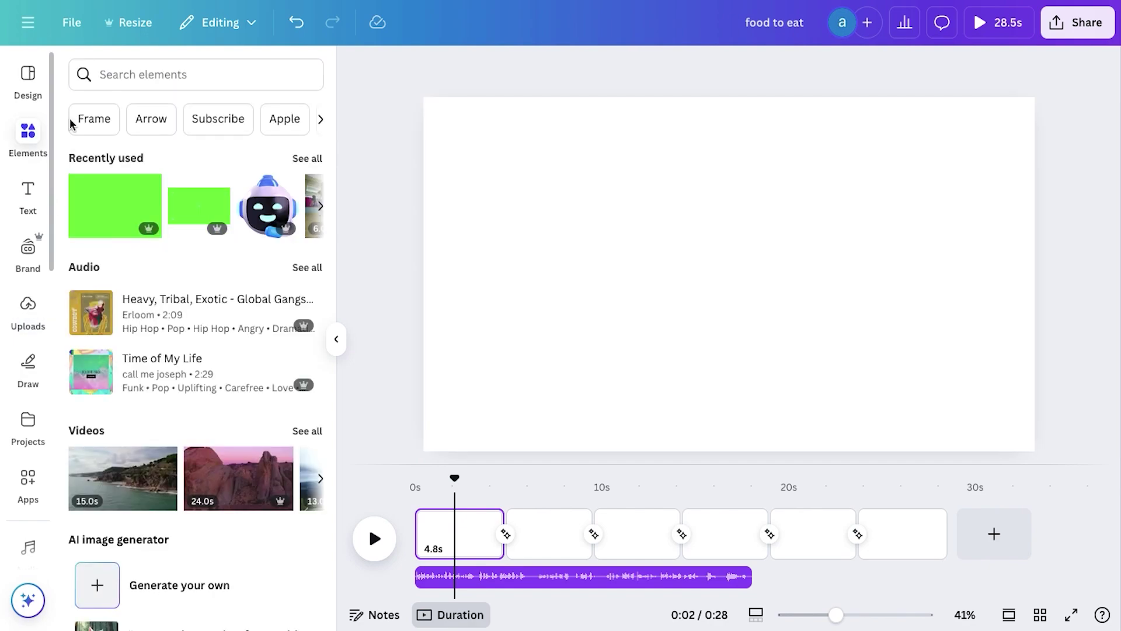
{"action": "left_click", "coordinate": [150, 74]}
{"action": "type", "text": "wondered"}
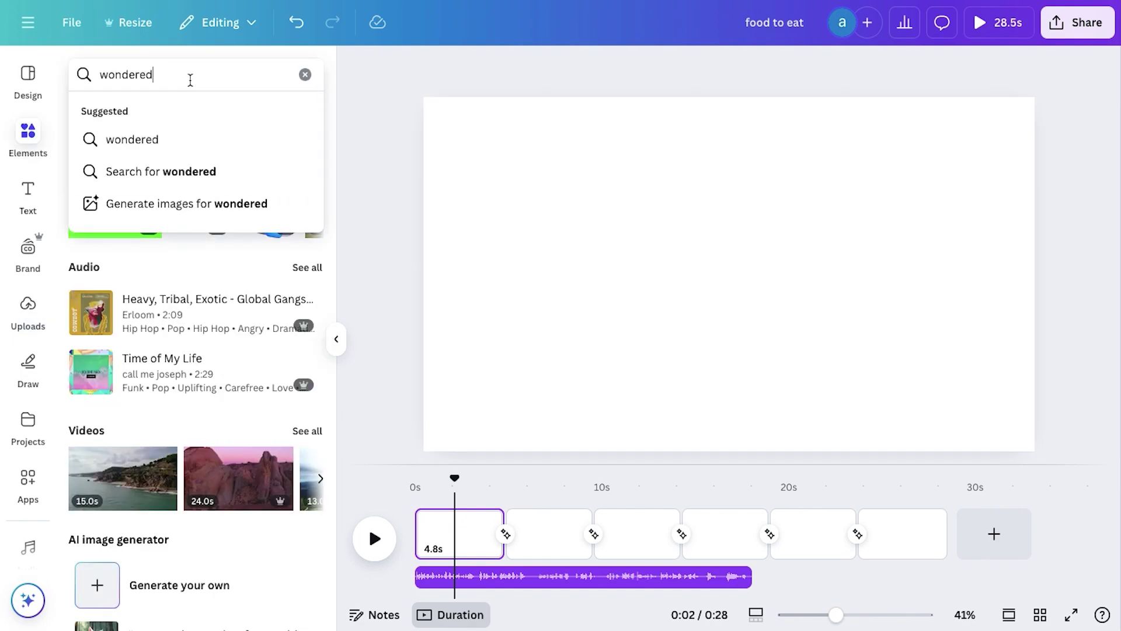
{"action": "key", "text": "BackSpace"}
{"action": "key", "text": "BackSpace"}
{"action": "type", "text": "ing"}
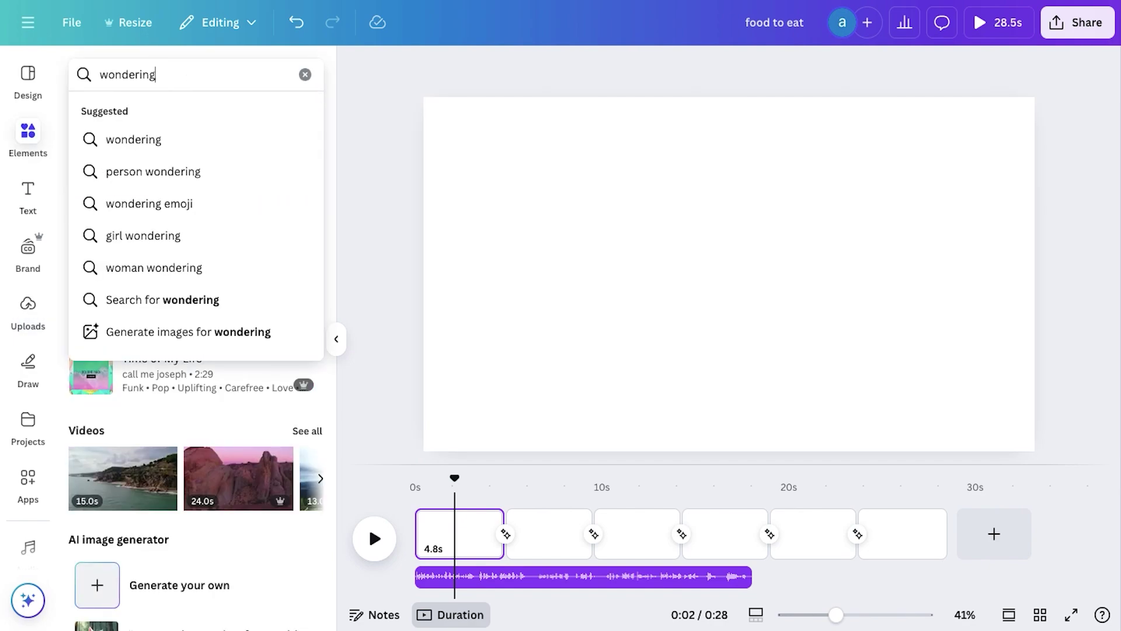
{"action": "left_click", "coordinate": [139, 138]}
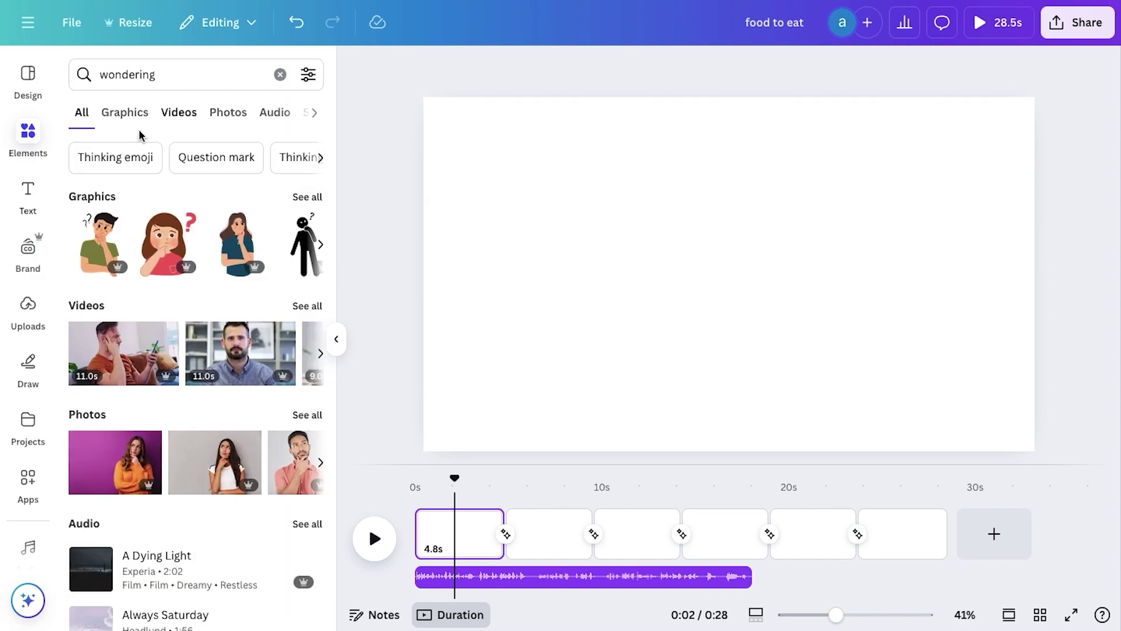
{"action": "left_click", "coordinate": [174, 113]}
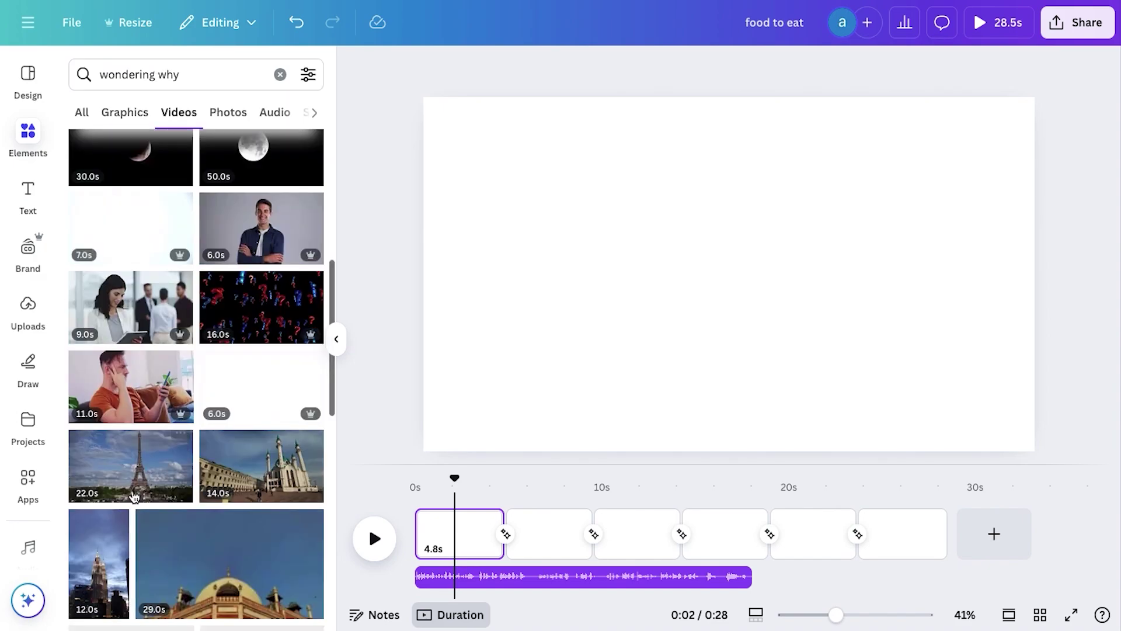
Step: Place the 11.0s thinking-man clip on page 1, rewind to 0s, and select the hook text
{"action": "mouse_move", "coordinate": [134, 420]}
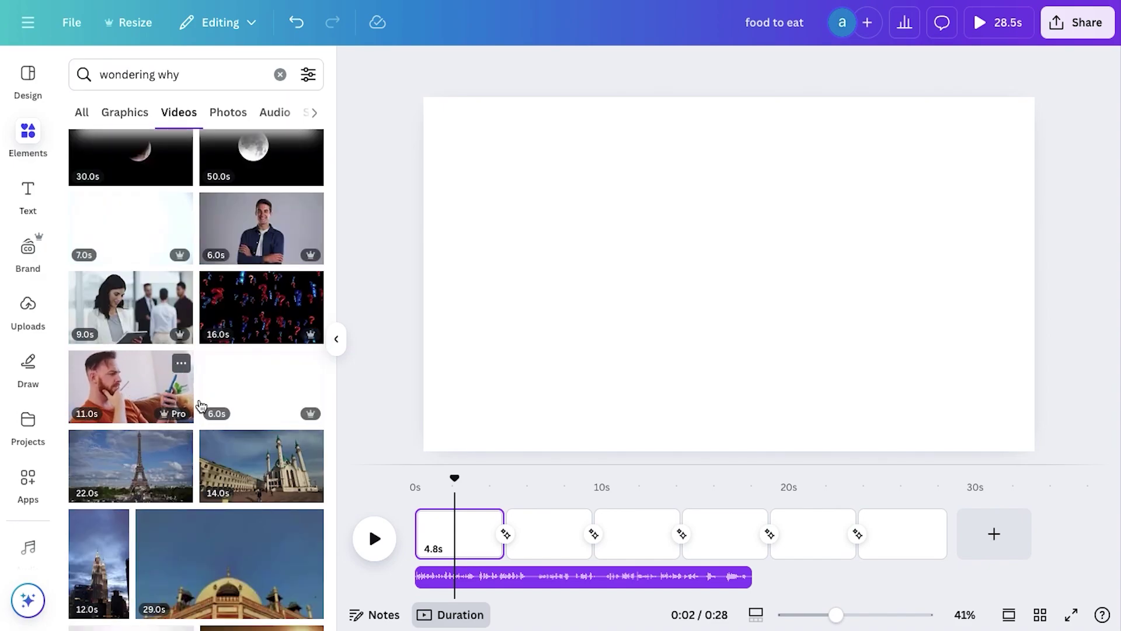
{"action": "left_click_drag", "start_coordinate": [171, 403], "coordinate": [432, 531]}
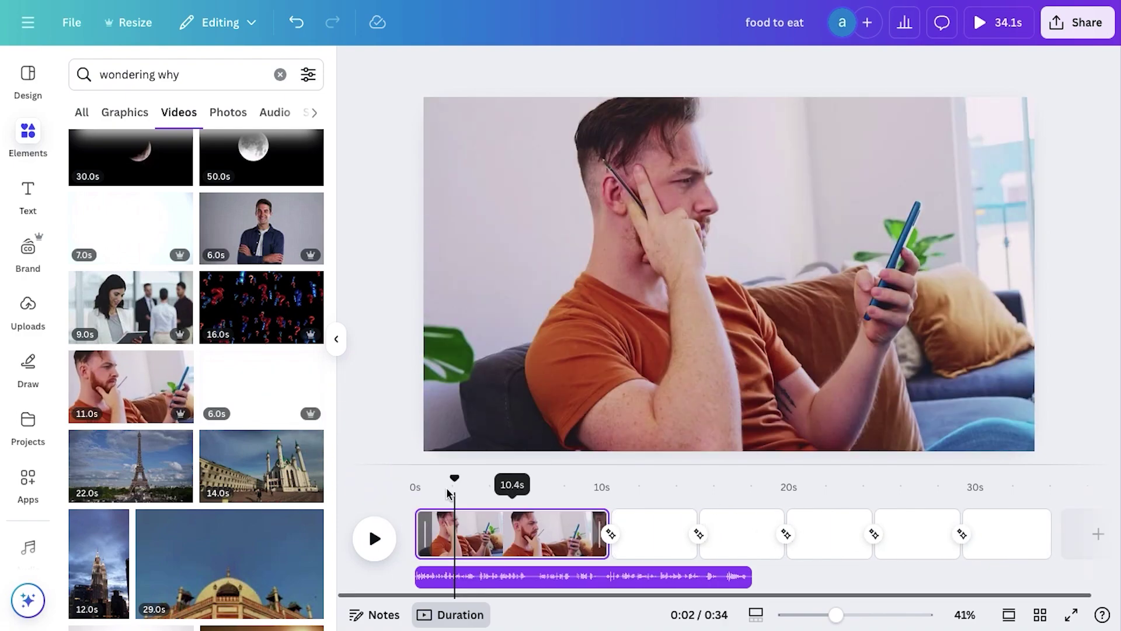
{"action": "left_click_drag", "start_coordinate": [454, 480], "coordinate": [415, 481]}
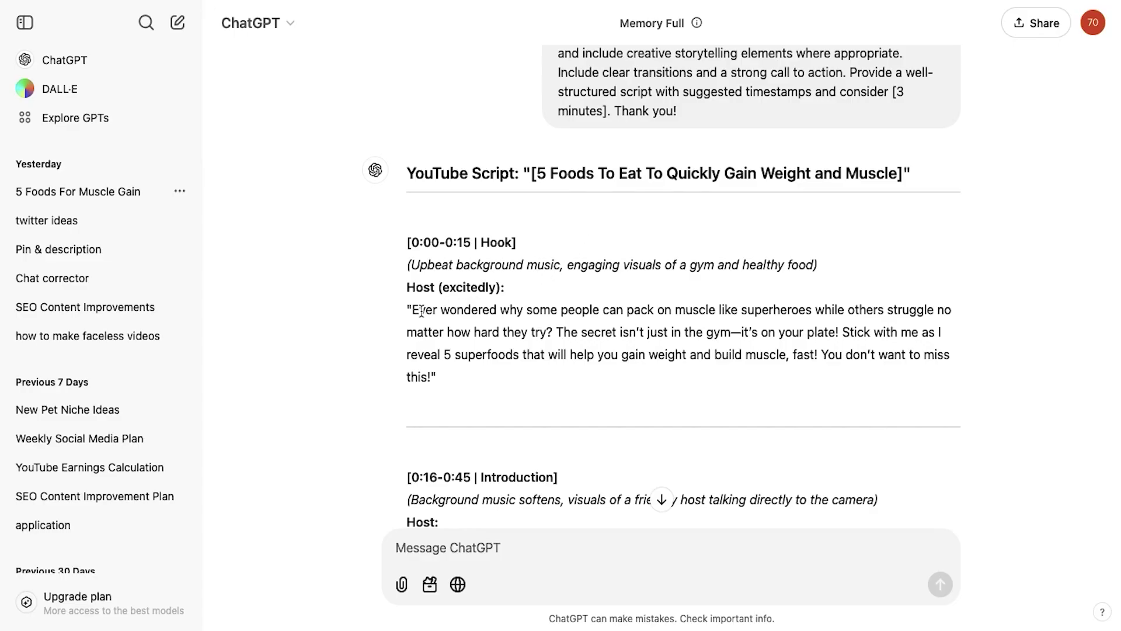
{"action": "left_click_drag", "start_coordinate": [413, 310], "coordinate": [679, 309]}
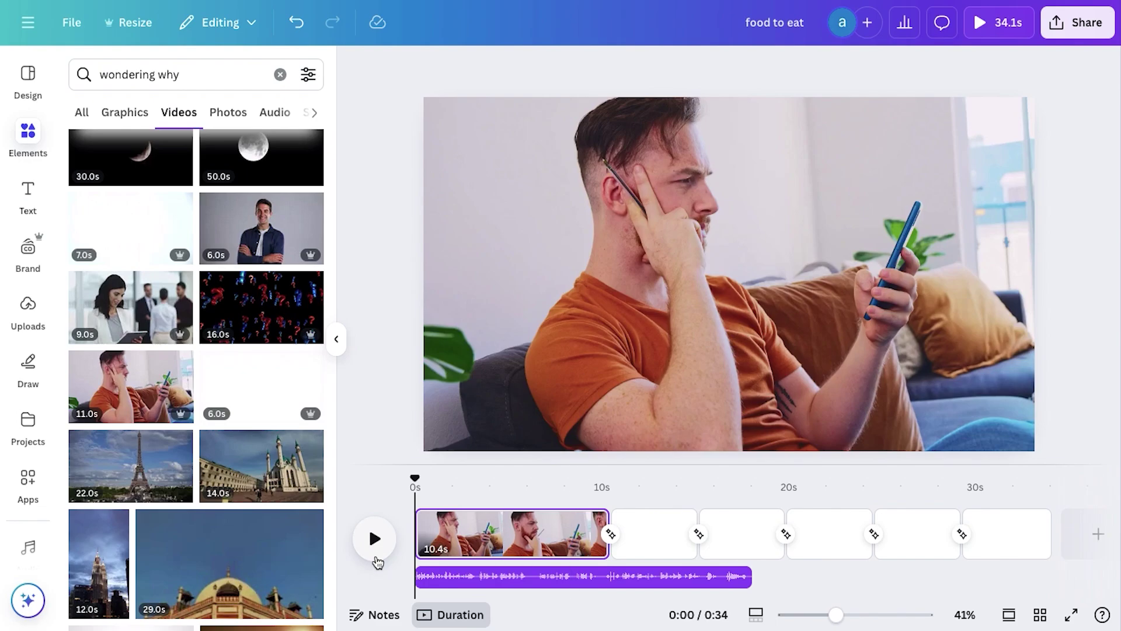
Step: Trim the opening thinking-man clip to about 2 seconds
{"action": "left_click", "coordinate": [375, 537]}
{"action": "left_click", "coordinate": [376, 554]}
{"action": "left_click", "coordinate": [470, 541]}
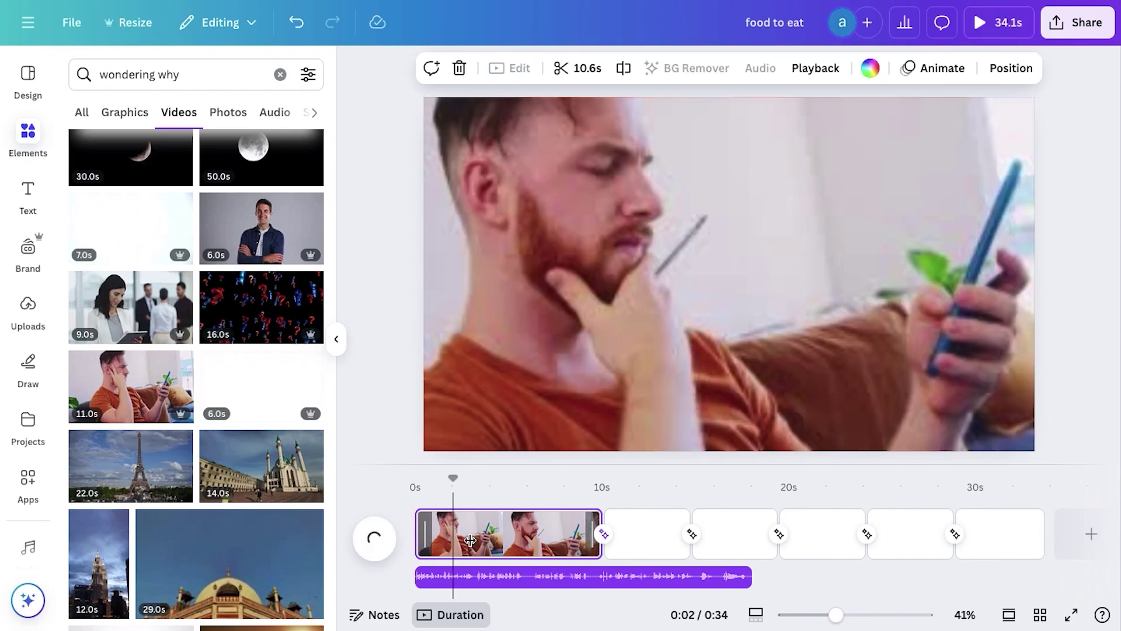
{"action": "left_click_drag", "start_coordinate": [470, 540], "coordinate": [452, 541]}
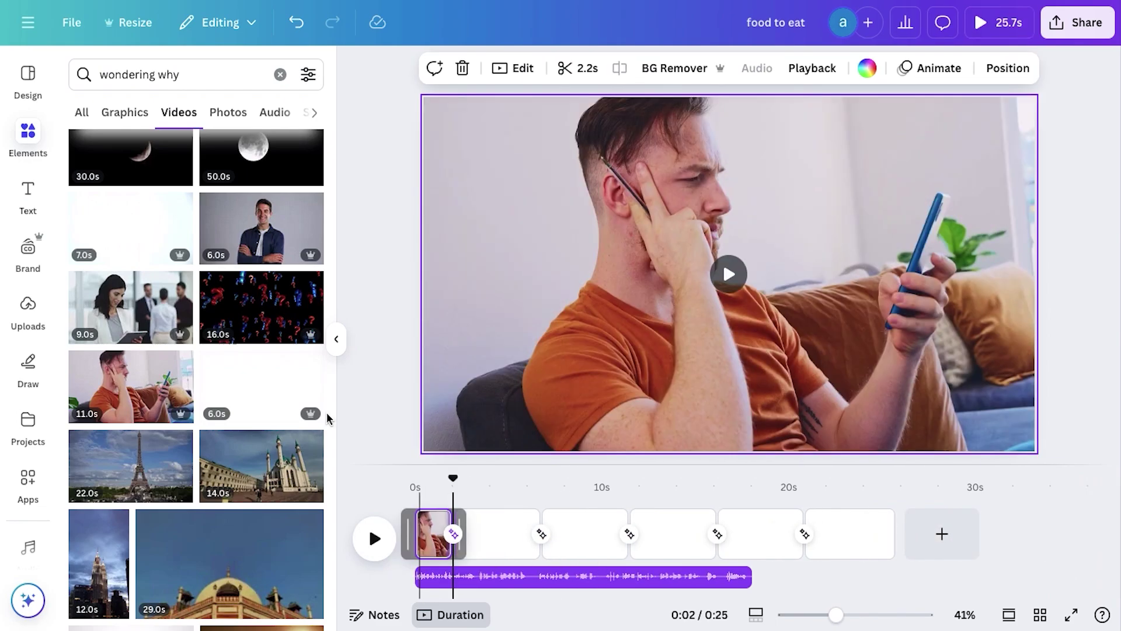
Step: Replace the video search with 'muscular man'
{"action": "key", "text": "ctrl+a"}
{"action": "key", "text": "BackSpace"}
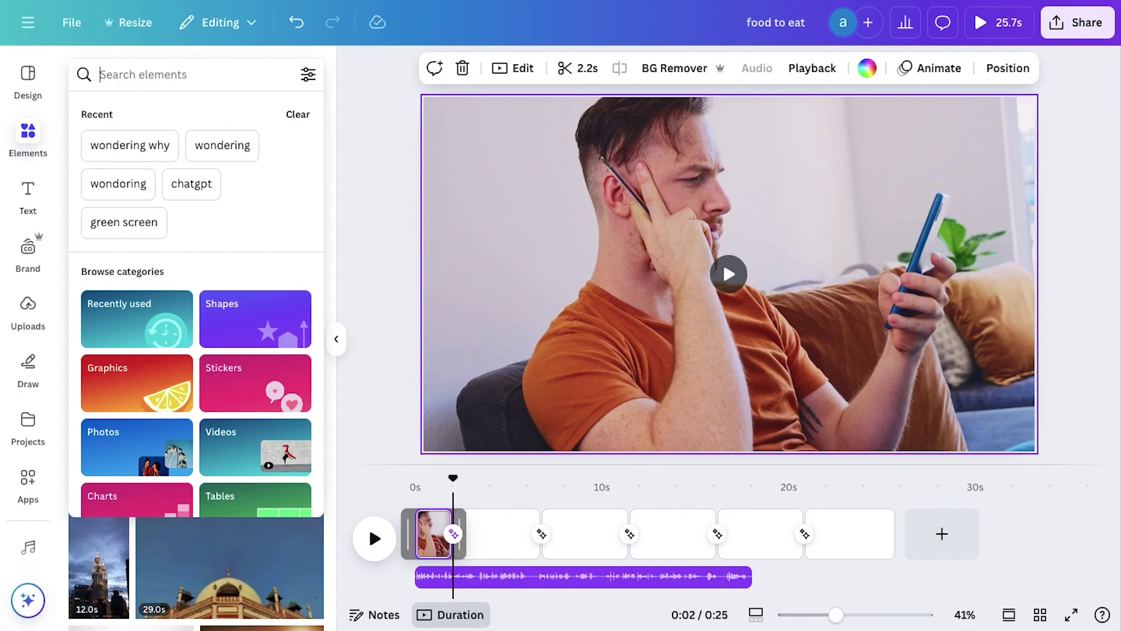
{"action": "type", "text": "muscular"}
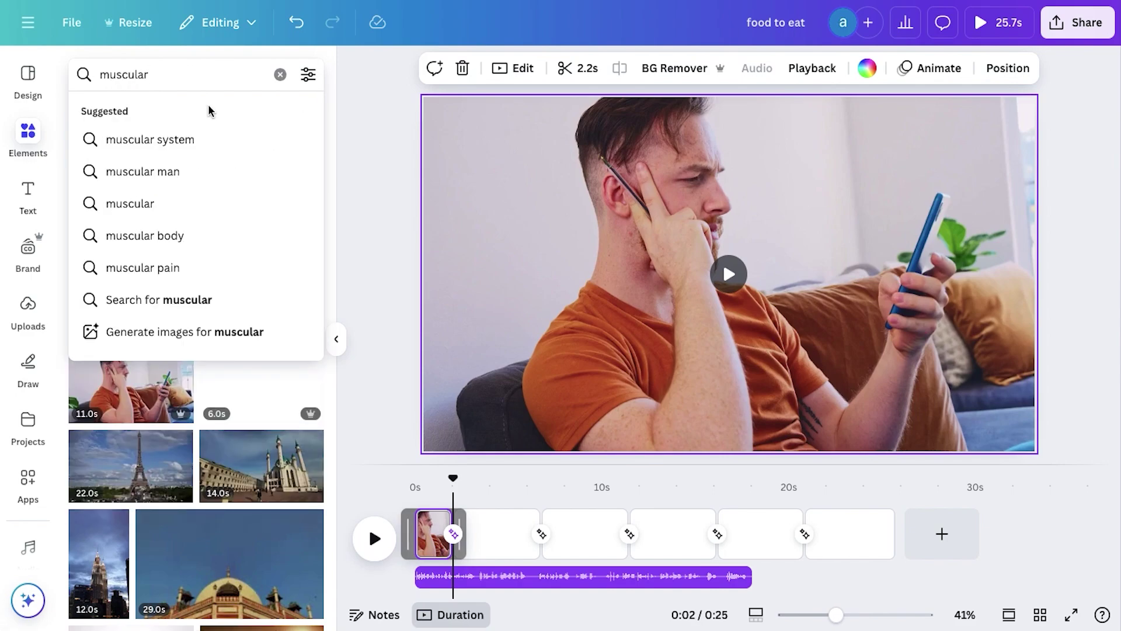
{"action": "left_click", "coordinate": [185, 172]}
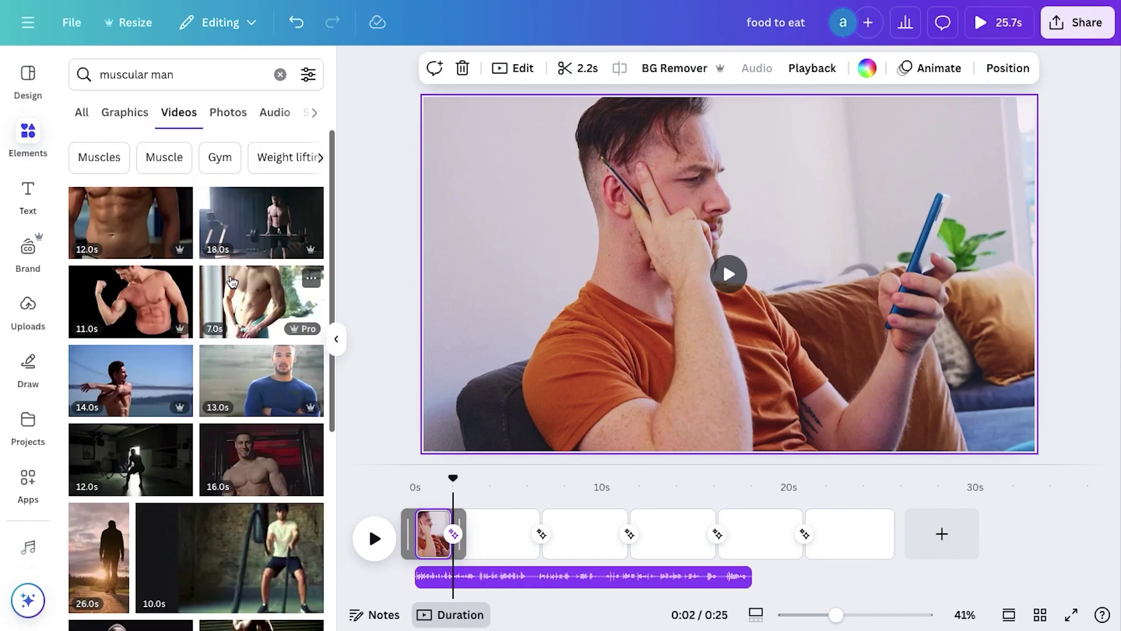
Step: Add the abs video as the second clip and replay from the start
{"action": "left_click_drag", "start_coordinate": [140, 239], "coordinate": [485, 527]}
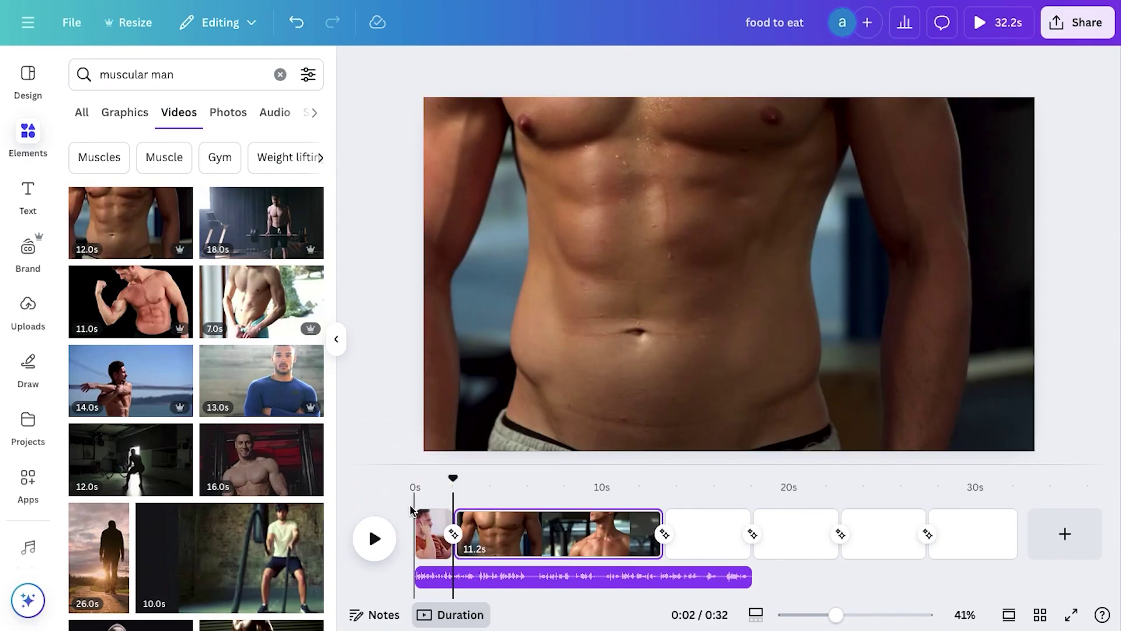
{"action": "left_click", "coordinate": [417, 502]}
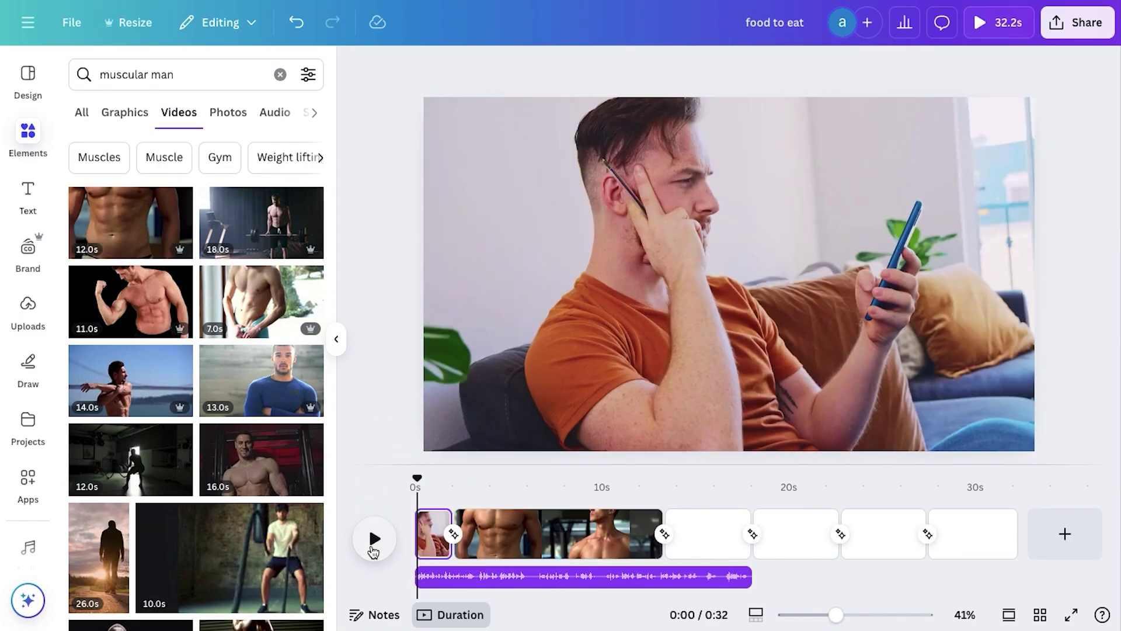
{"action": "left_click", "coordinate": [374, 549]}
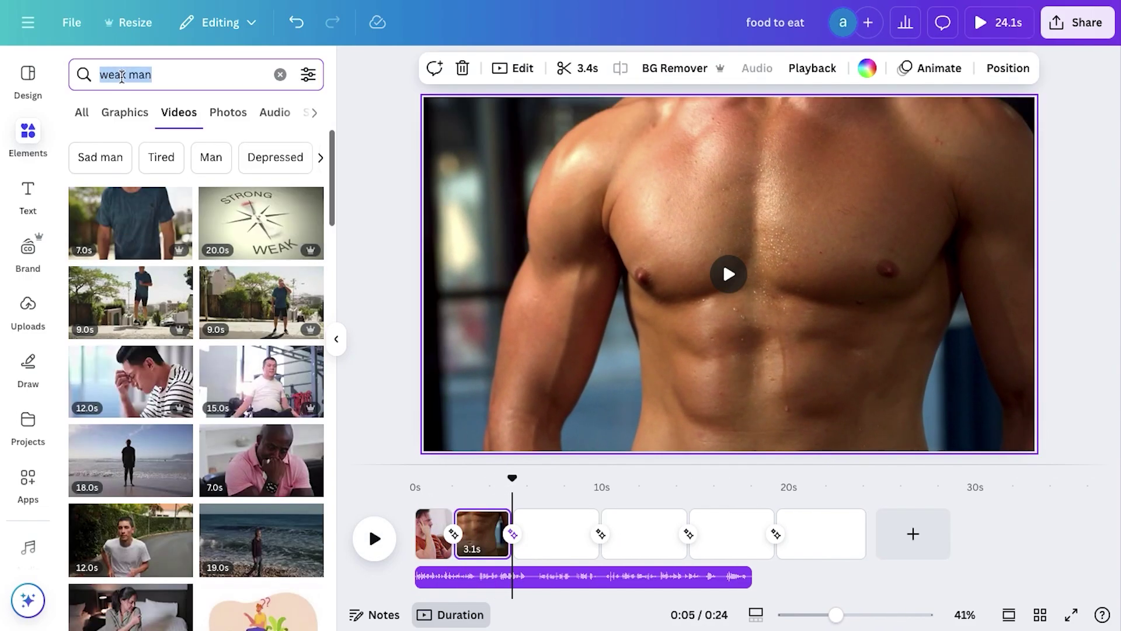
Step: Search 'underweight', add the boxing video, and trim it to about 2 seconds
{"action": "type", "text": "underw"}
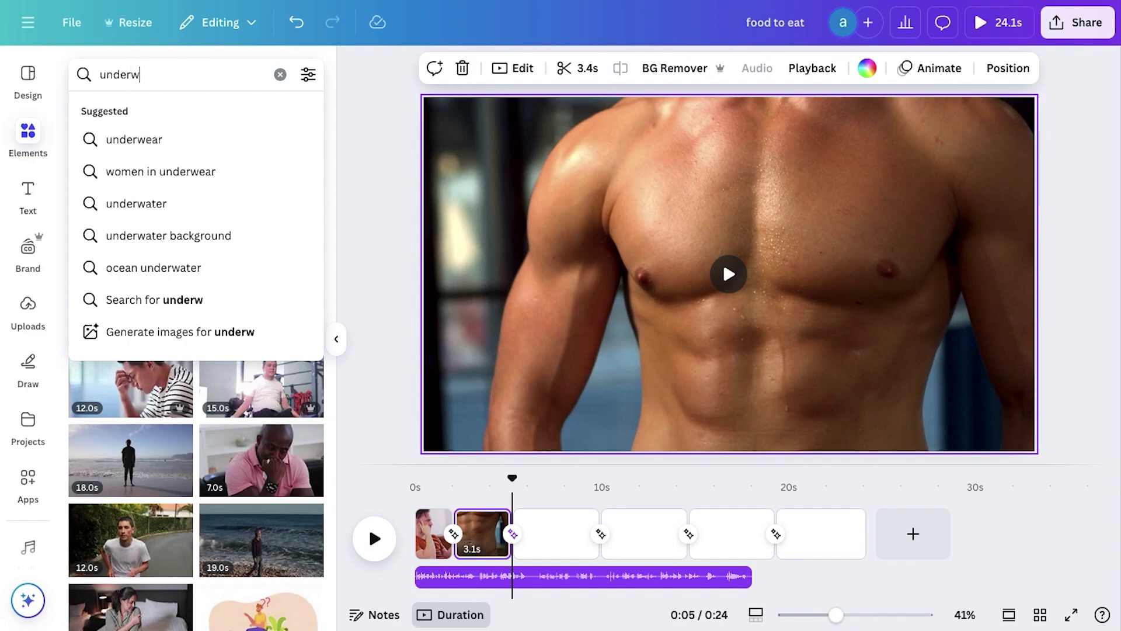
{"action": "type", "text": "eight"}
{"action": "key", "text": "Return"}
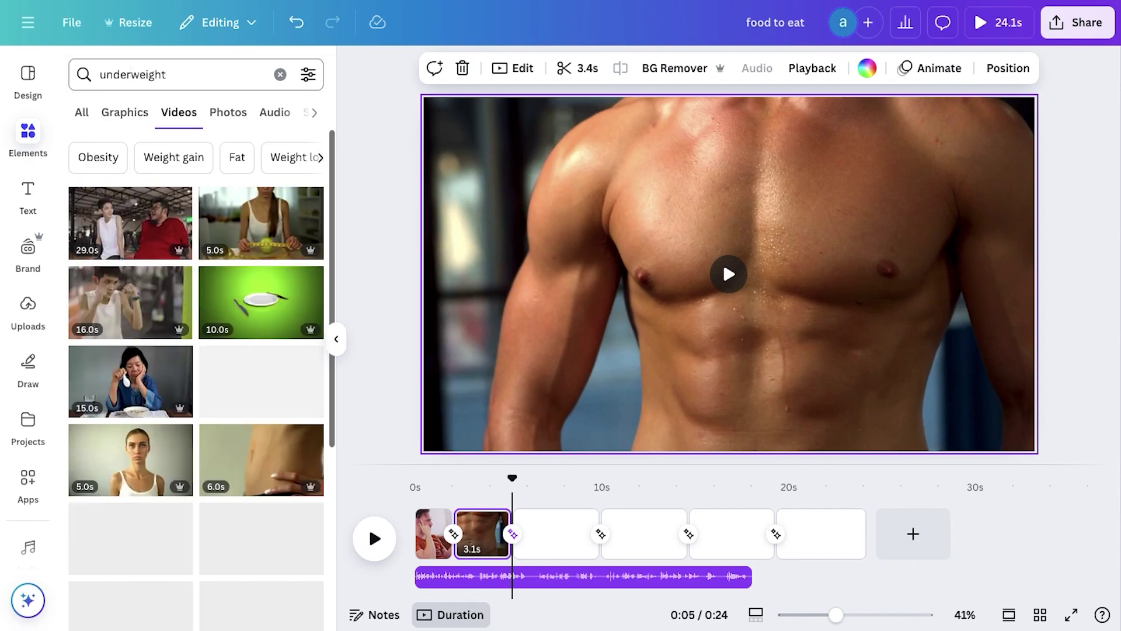
{"action": "scroll", "coordinate": [146, 292], "scroll_direction": "down", "scroll_amount": 1}
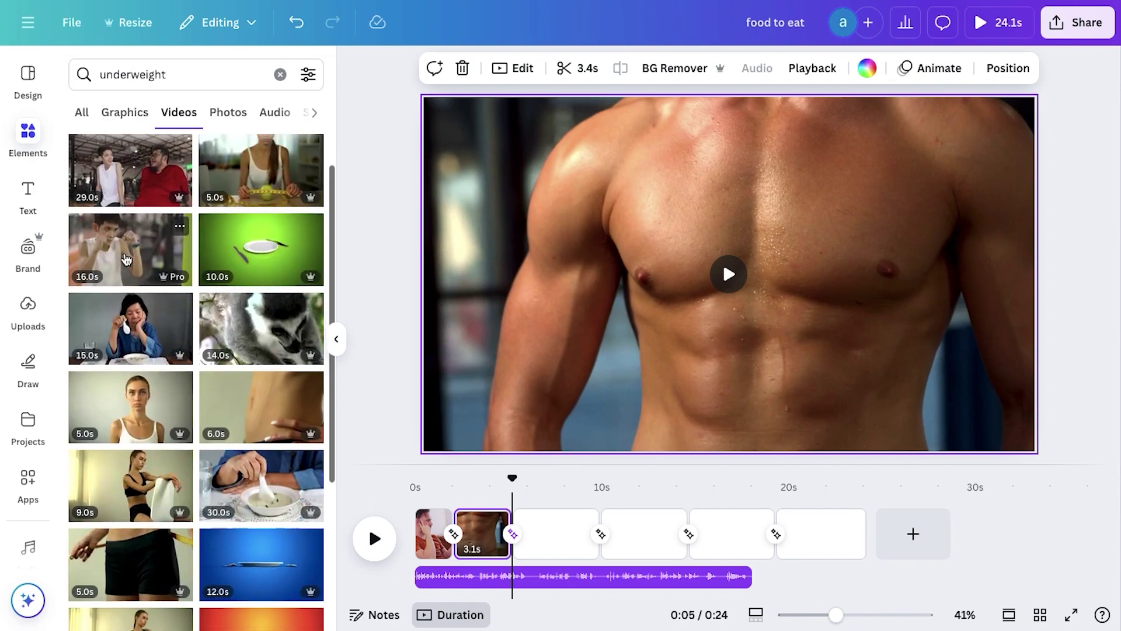
{"action": "left_click_drag", "start_coordinate": [126, 259], "coordinate": [533, 529]}
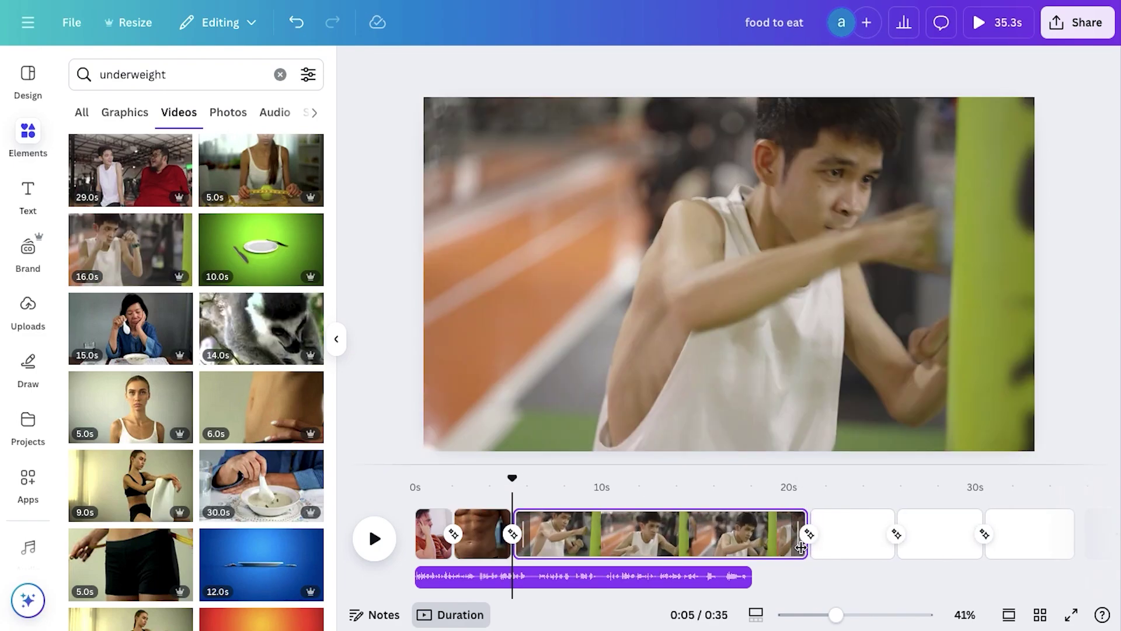
{"action": "left_click_drag", "start_coordinate": [640, 538], "coordinate": [549, 543]}
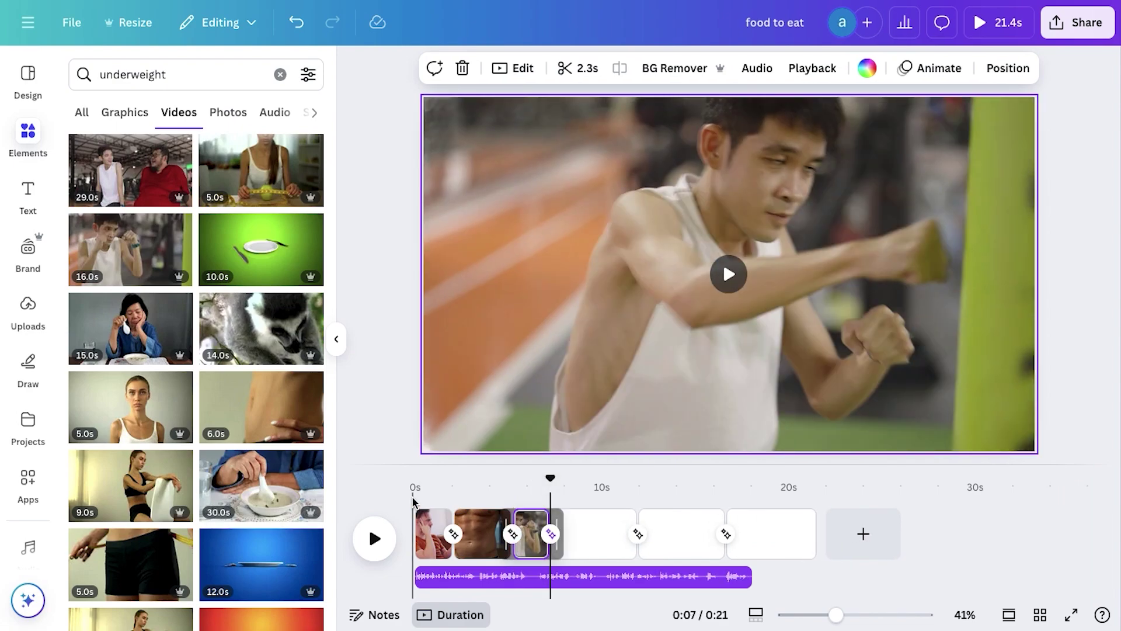
Step: Delete the opening thinking-man clip
{"action": "left_click", "coordinate": [420, 500]}
{"action": "left_click", "coordinate": [447, 515]}
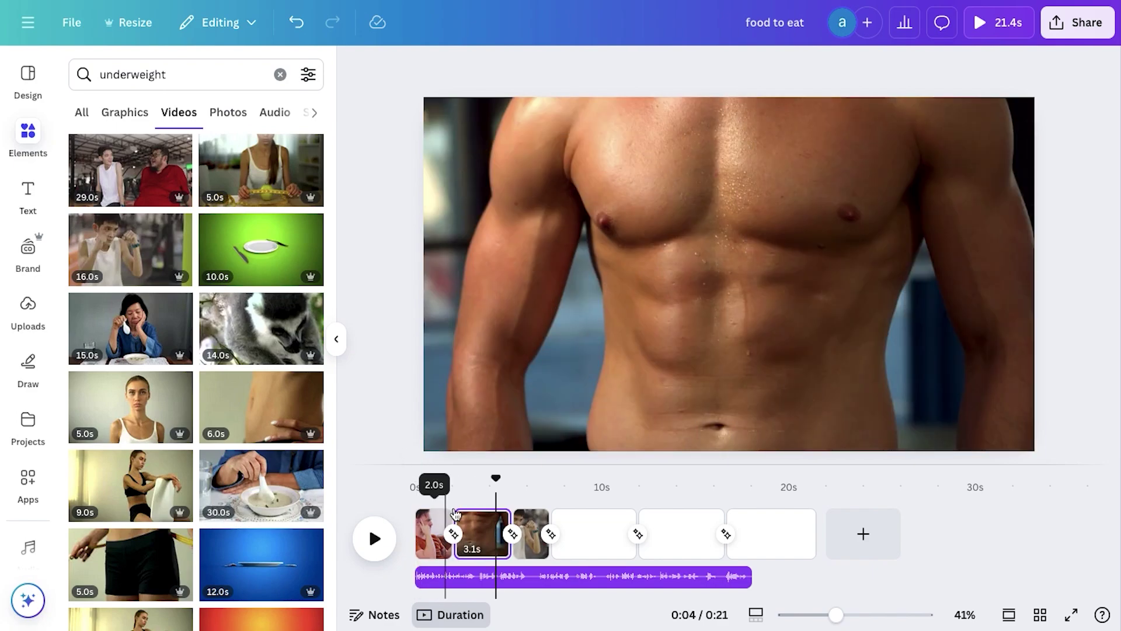
{"action": "left_click", "coordinate": [433, 530]}
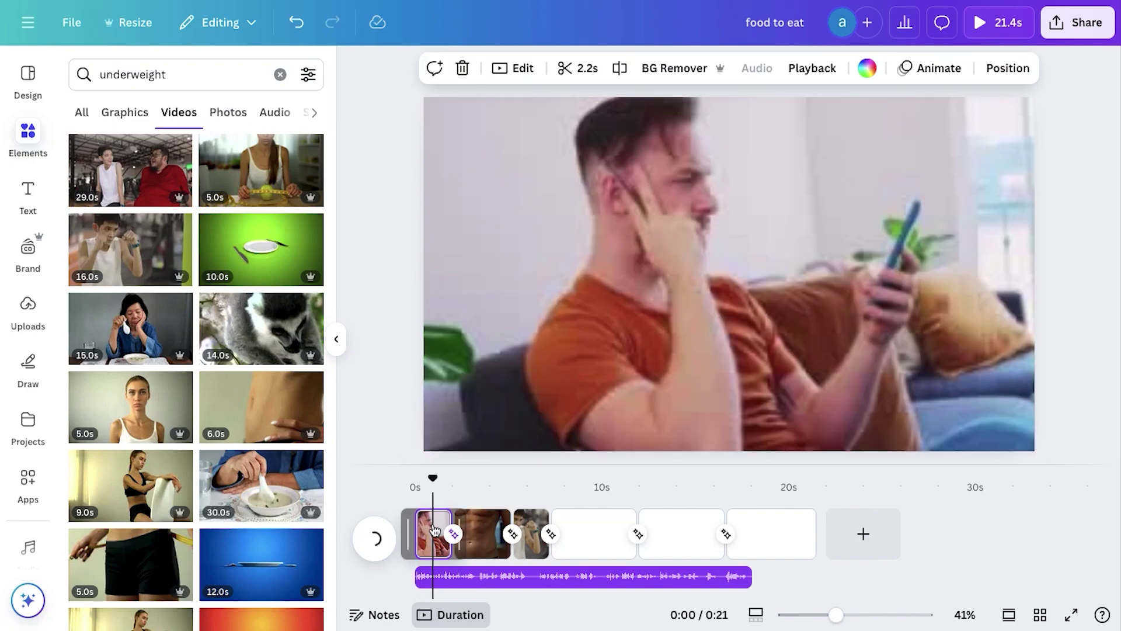
{"action": "key", "text": "Delete"}
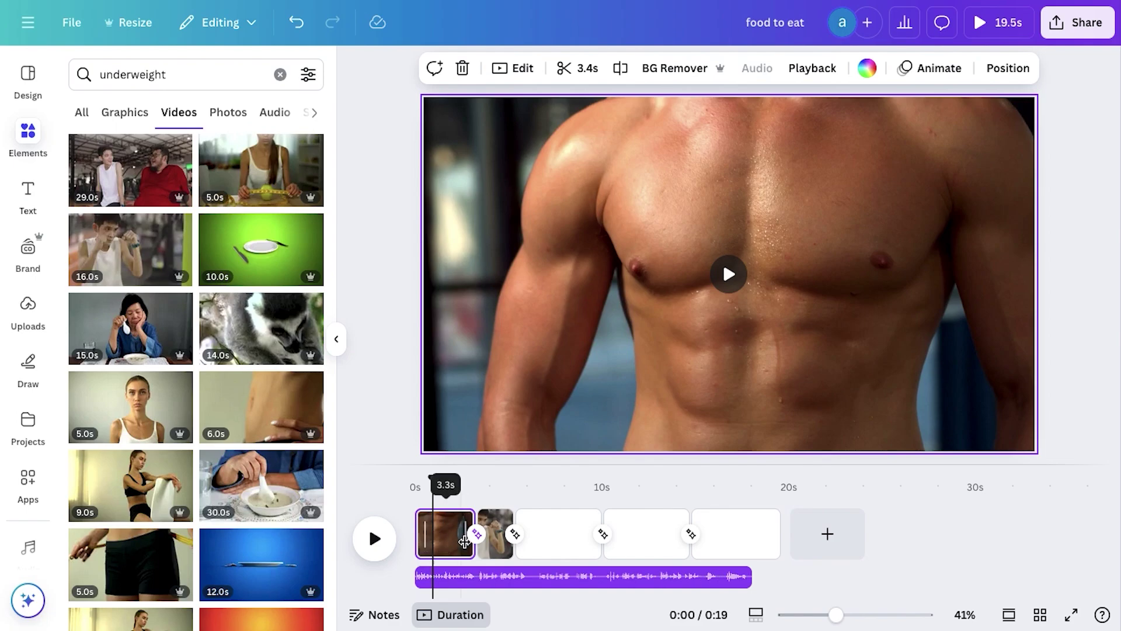
Step: Lengthen the abs clip to 4 seconds and the boxing clip to 3 seconds
{"action": "left_click_drag", "start_coordinate": [469, 546], "coordinate": [488, 541]}
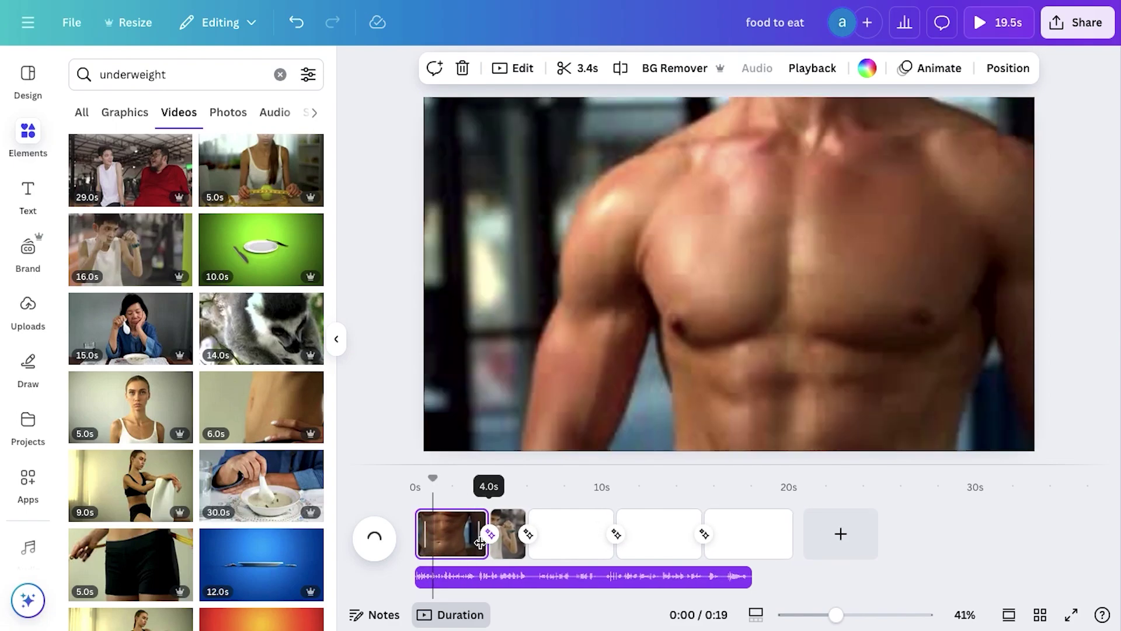
{"action": "left_click", "coordinate": [417, 505]}
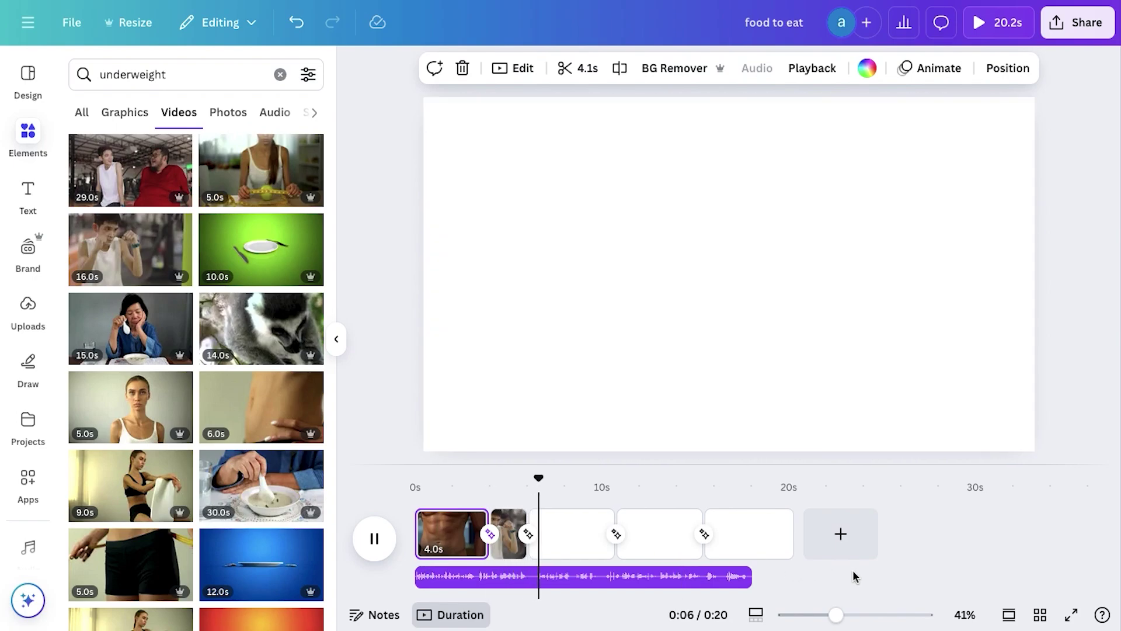
{"action": "key", "text": "space"}
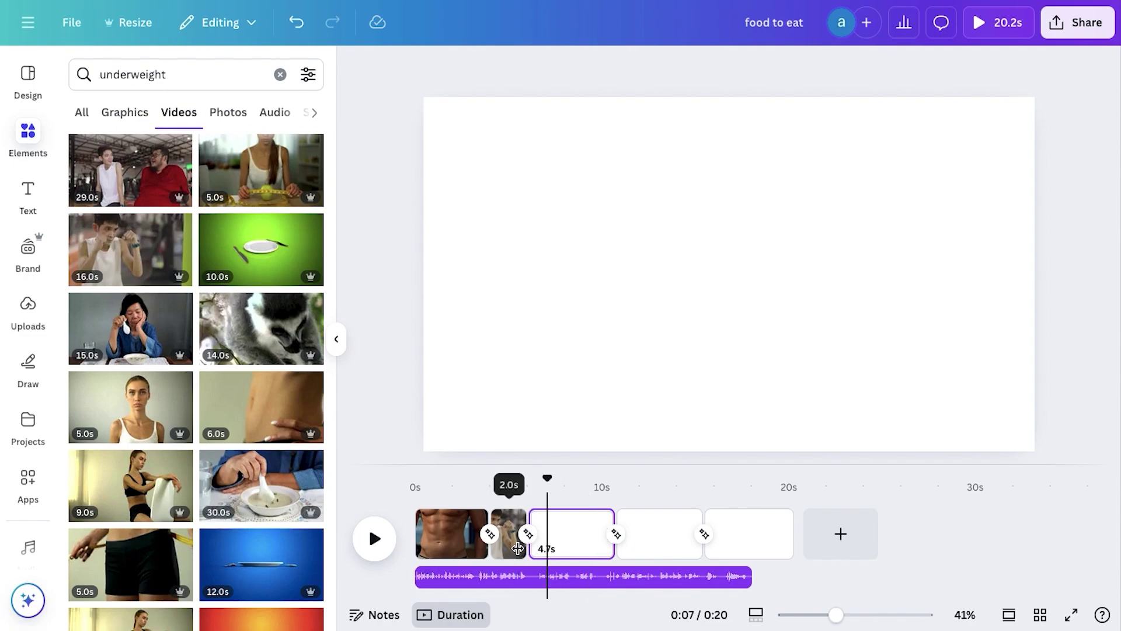
{"action": "left_click_drag", "start_coordinate": [518, 548], "coordinate": [537, 548]}
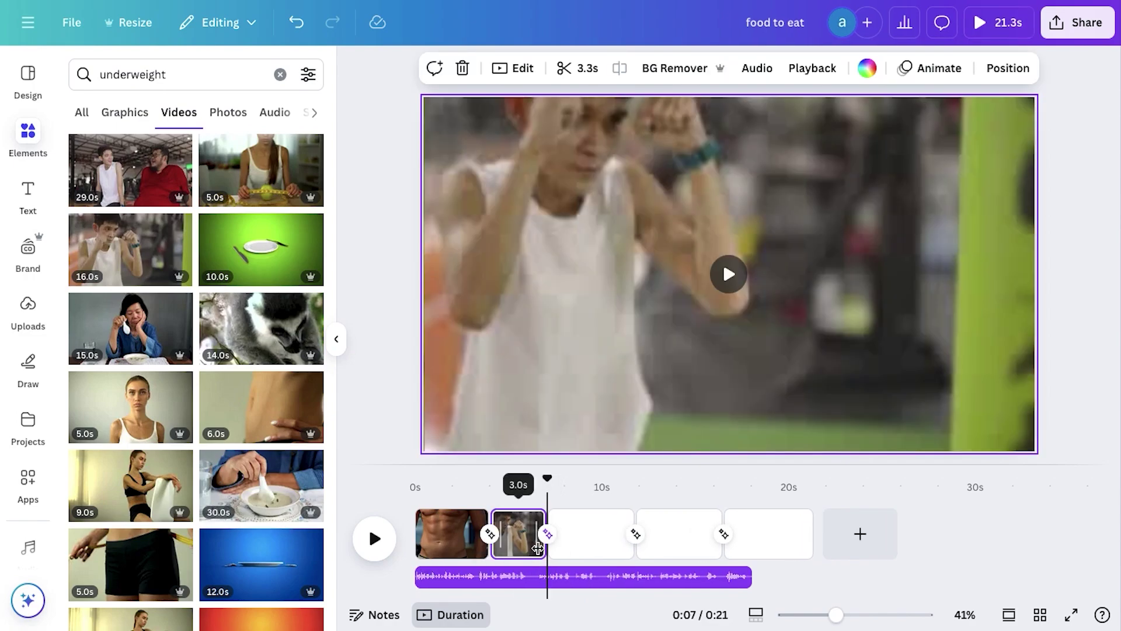
{"action": "left_click", "coordinate": [571, 493]}
{"action": "left_click", "coordinate": [545, 498]}
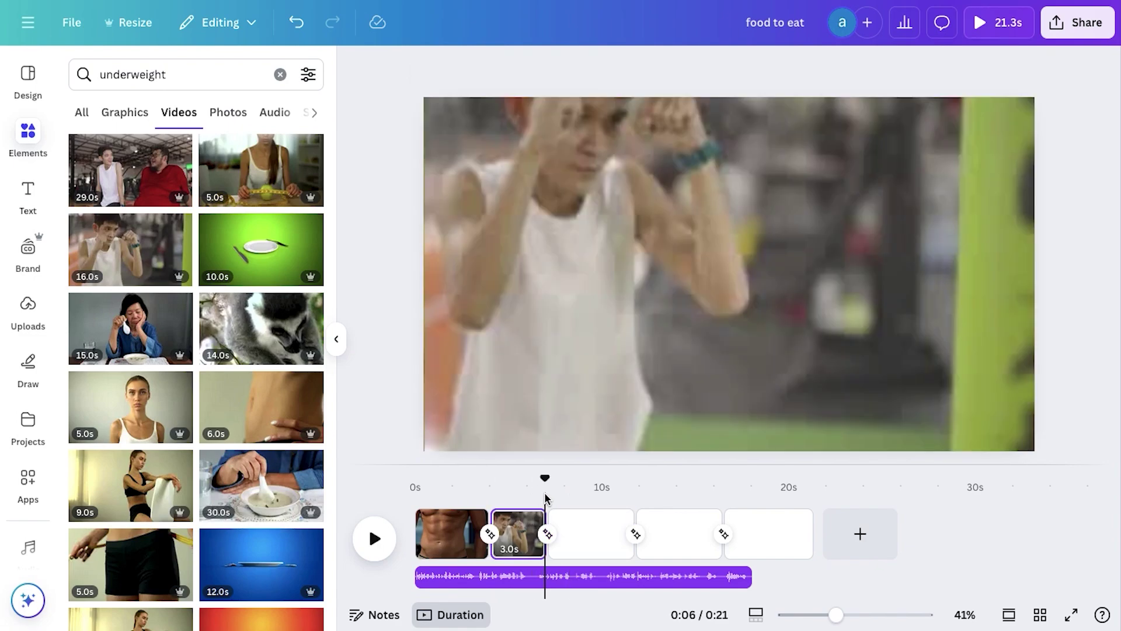
{"action": "left_click", "coordinate": [383, 545]}
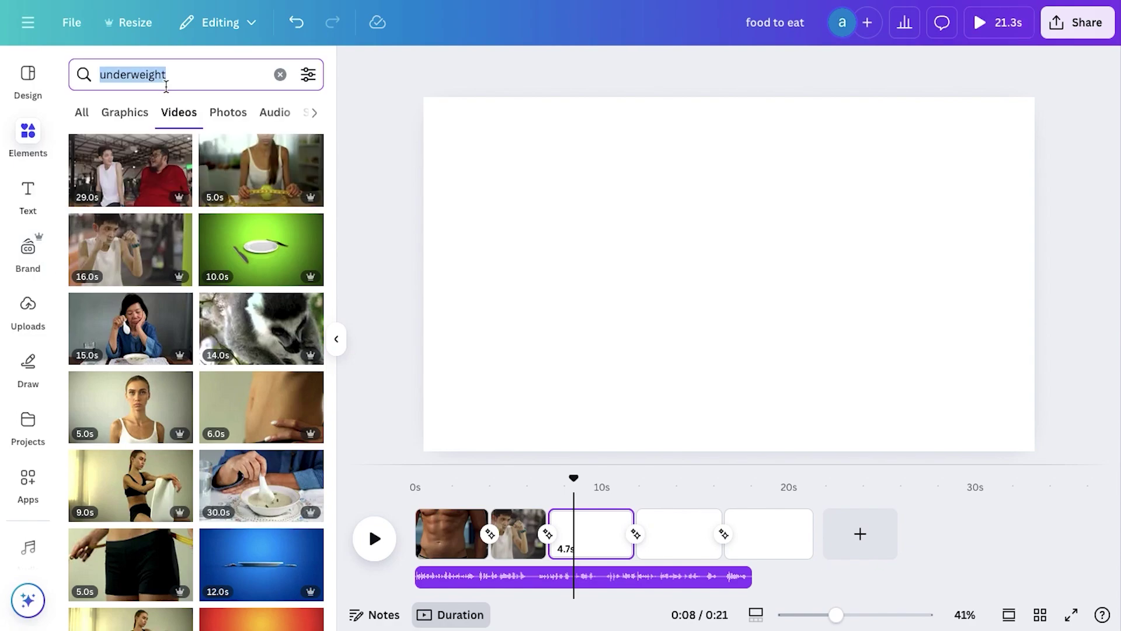
Step: Search 'gym' and add the barbell video to page 3
{"action": "type", "text": "gym"}
{"action": "key", "text": "Return"}
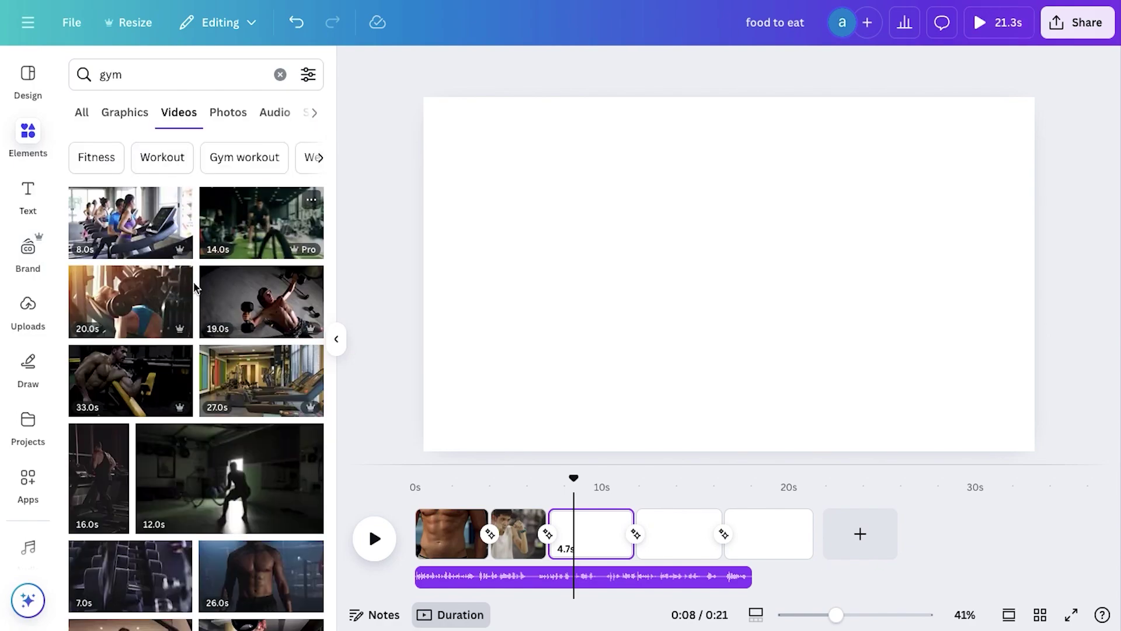
{"action": "scroll", "coordinate": [143, 438], "scroll_direction": "down", "scroll_amount": 5}
{"action": "scroll", "coordinate": [143, 438], "scroll_direction": "down", "scroll_amount": 6}
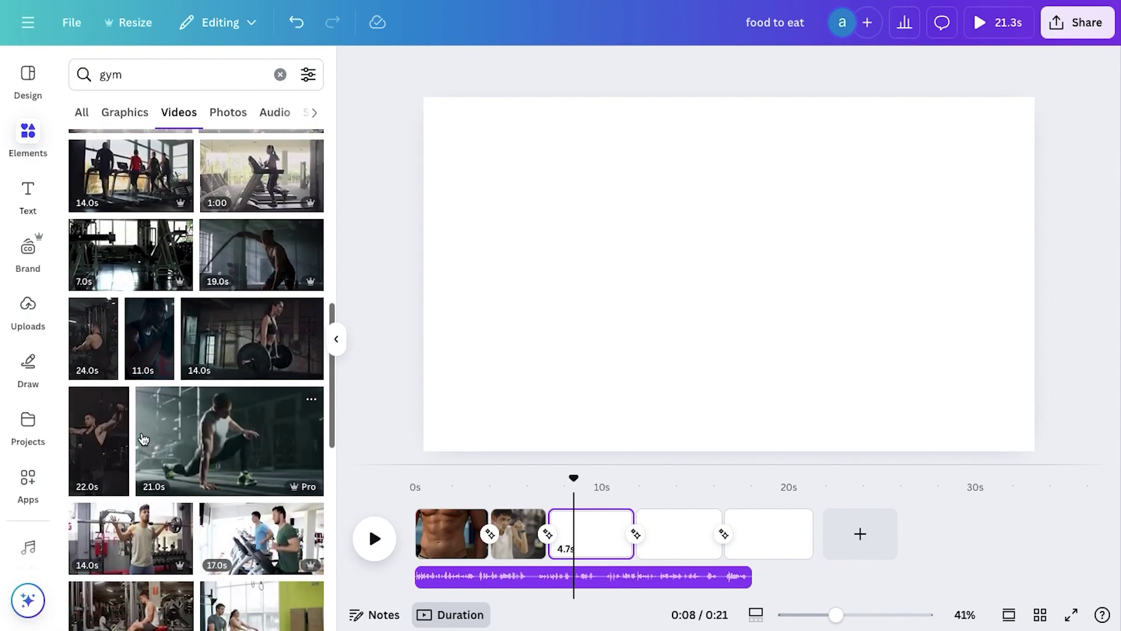
{"action": "left_click_drag", "start_coordinate": [130, 485], "coordinate": [593, 533]}
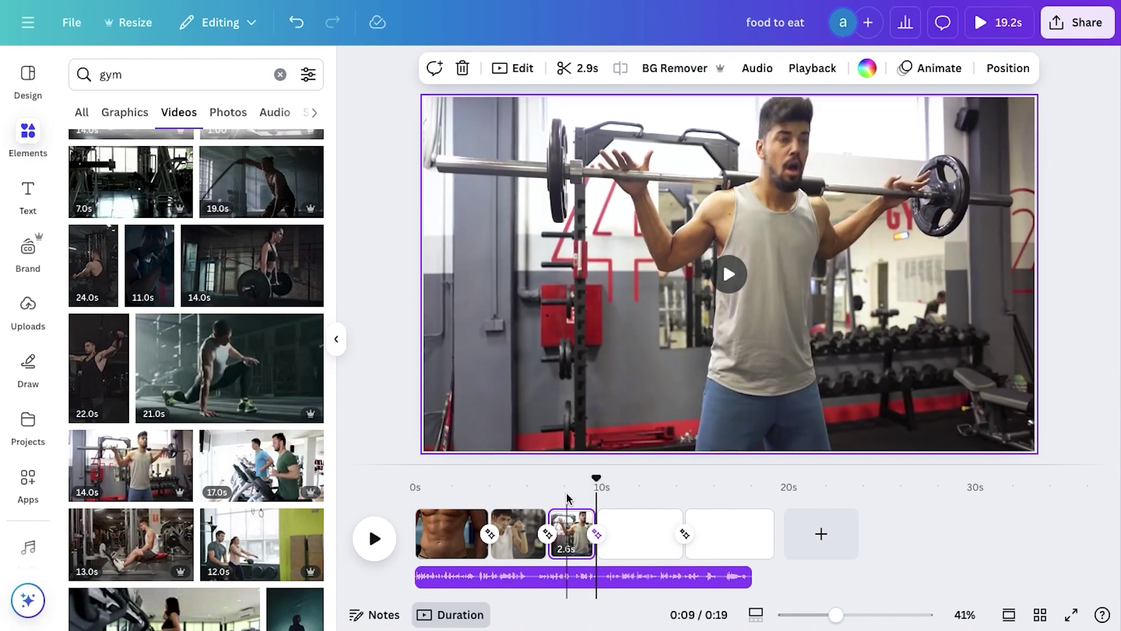
{"action": "left_click", "coordinate": [565, 514]}
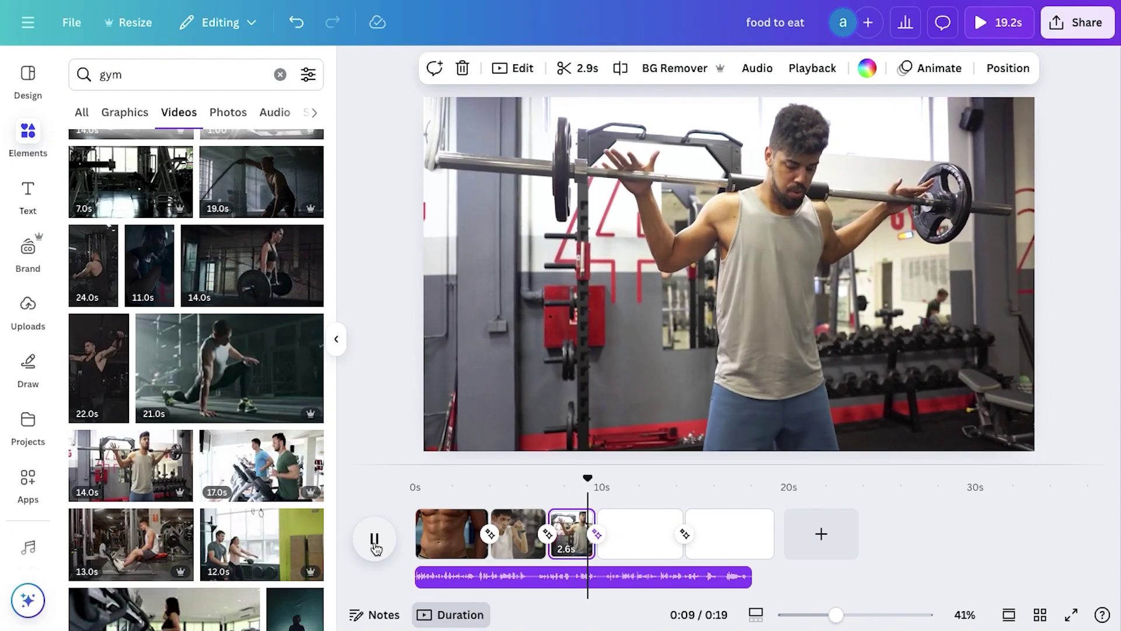
{"action": "left_click", "coordinate": [375, 540]}
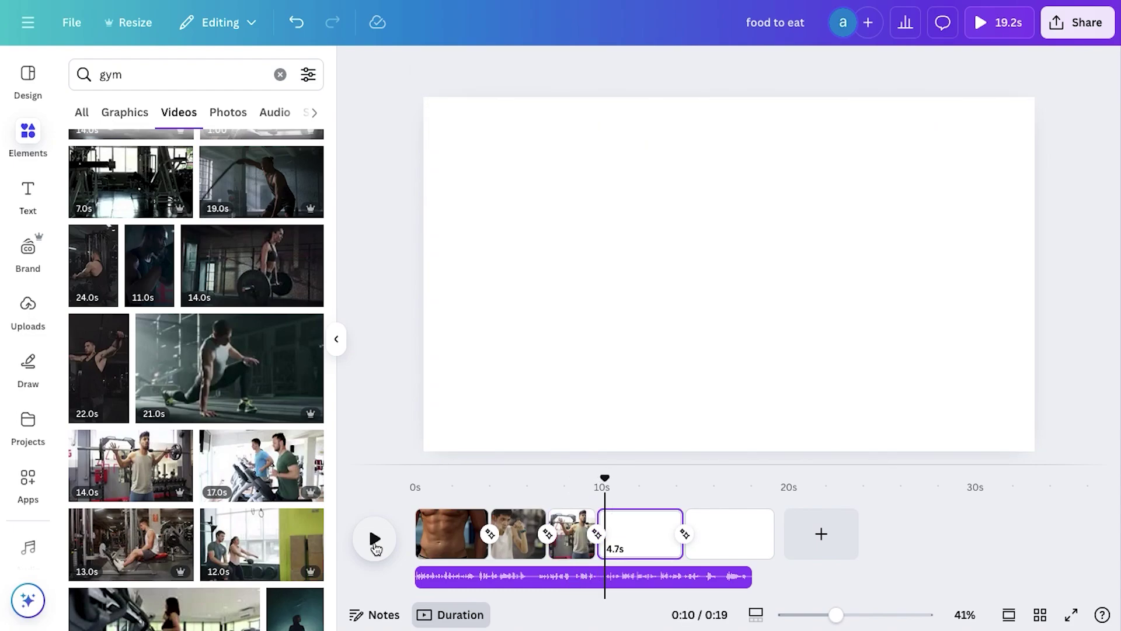
Step: Search 'plate' and add the salad plate video to page 4, trimmed to 3 seconds
{"action": "double_click", "coordinate": [124, 74]}
{"action": "type", "text": "plate"}
{"action": "key", "text": "Return"}
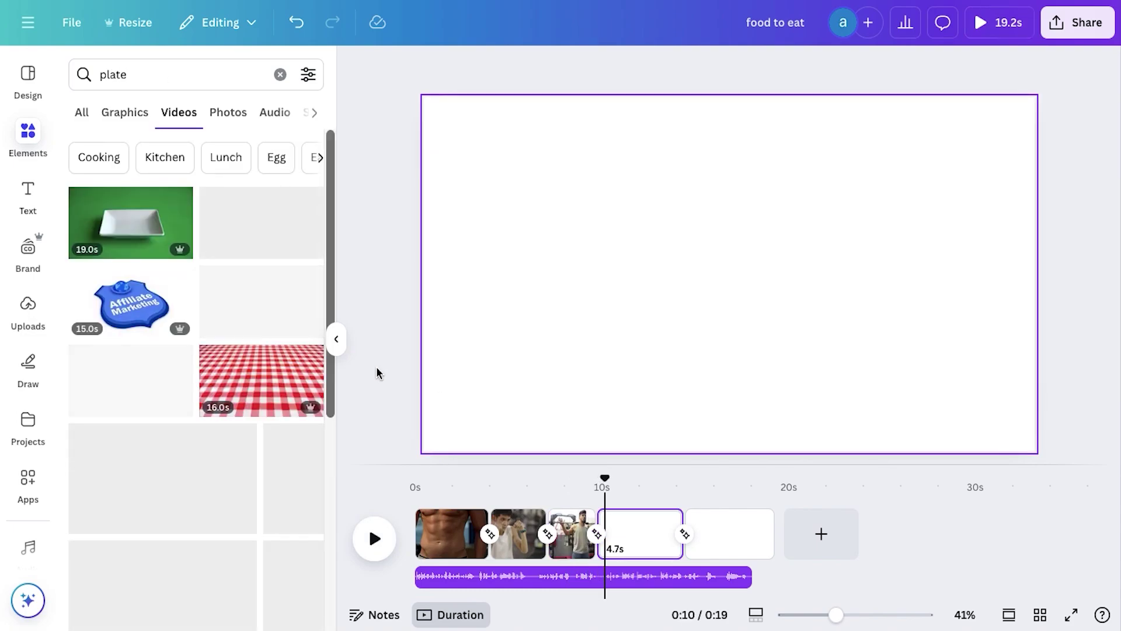
{"action": "left_click_drag", "start_coordinate": [537, 394], "coordinate": [643, 533]}
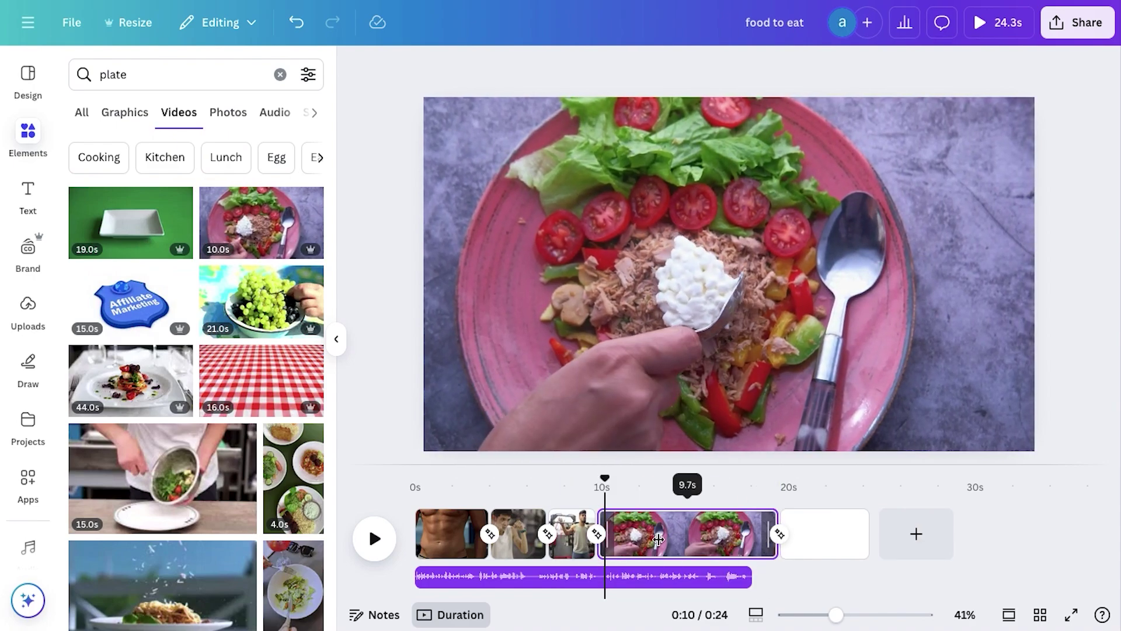
{"action": "left_click_drag", "start_coordinate": [769, 540], "coordinate": [642, 539]}
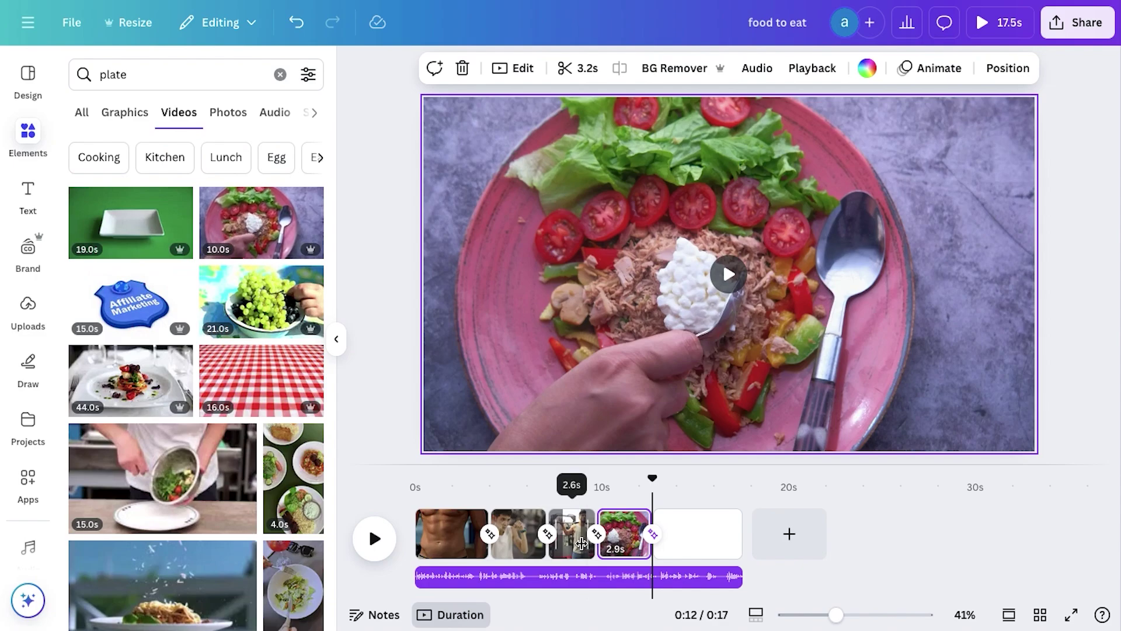
Step: Shorten the gym clip to about 2 seconds and add a 2.9-second blueberry clip
{"action": "left_click", "coordinate": [581, 543]}
{"action": "left_click_drag", "start_coordinate": [575, 544], "coordinate": [576, 544]}
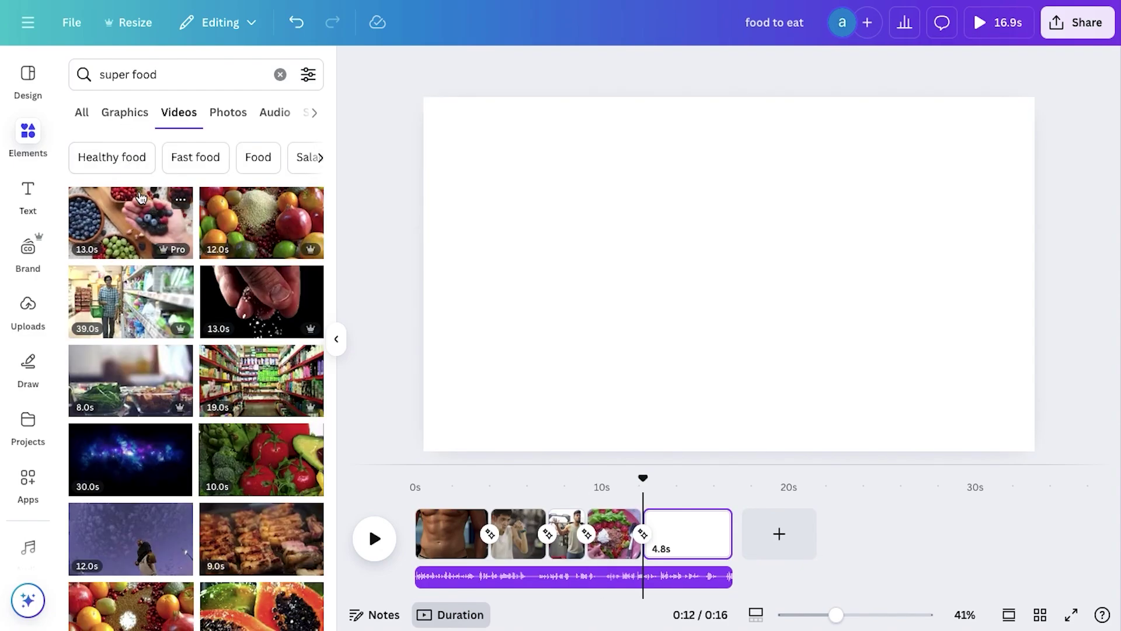
{"action": "left_click_drag", "start_coordinate": [119, 252], "coordinate": [688, 533]}
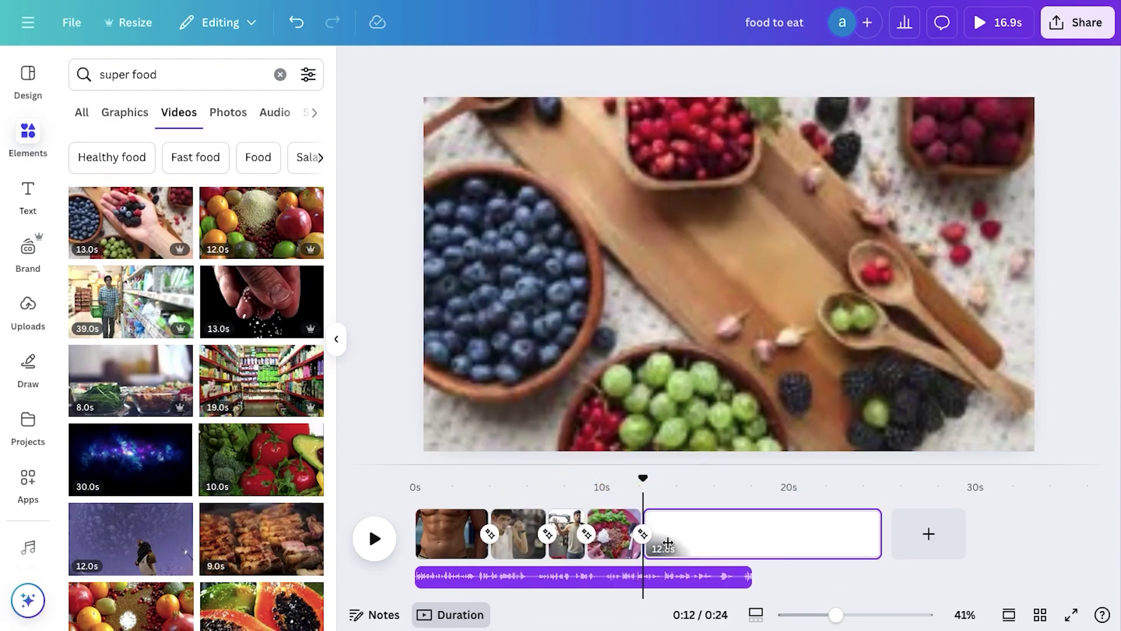
{"action": "left_click_drag", "start_coordinate": [880, 548], "coordinate": [691, 538]}
Step: Search 'eggs', add the egg-salad video at the end, and replay from the start
{"action": "scroll", "coordinate": [223, 517], "scroll_direction": "down", "scroll_amount": 8}
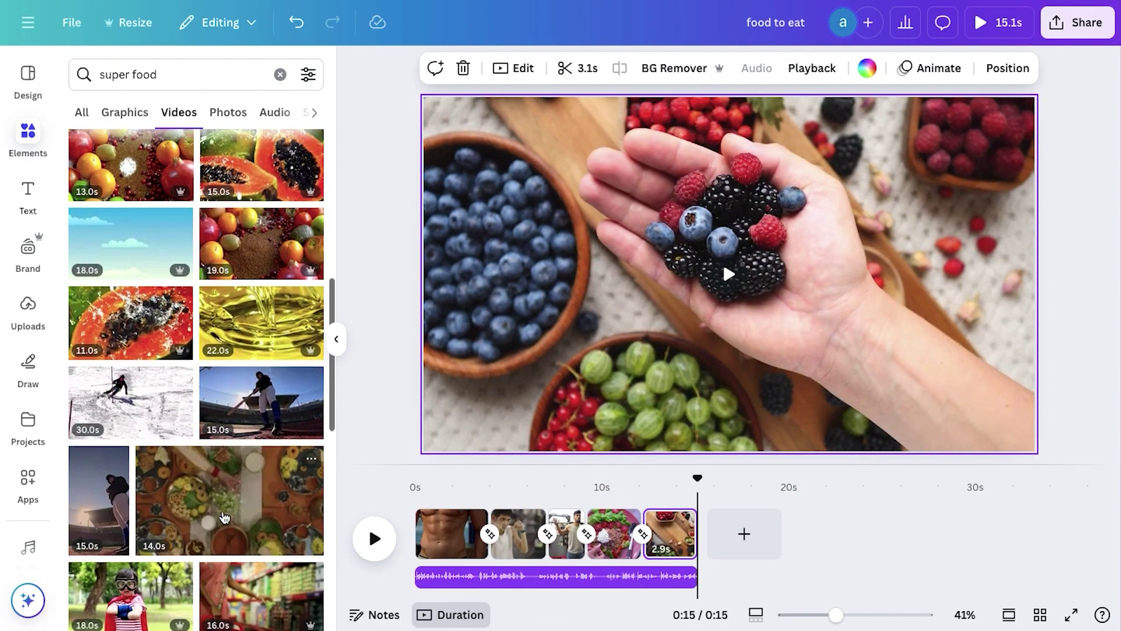
{"action": "type", "text": "eggs"}
{"action": "key", "text": "Return"}
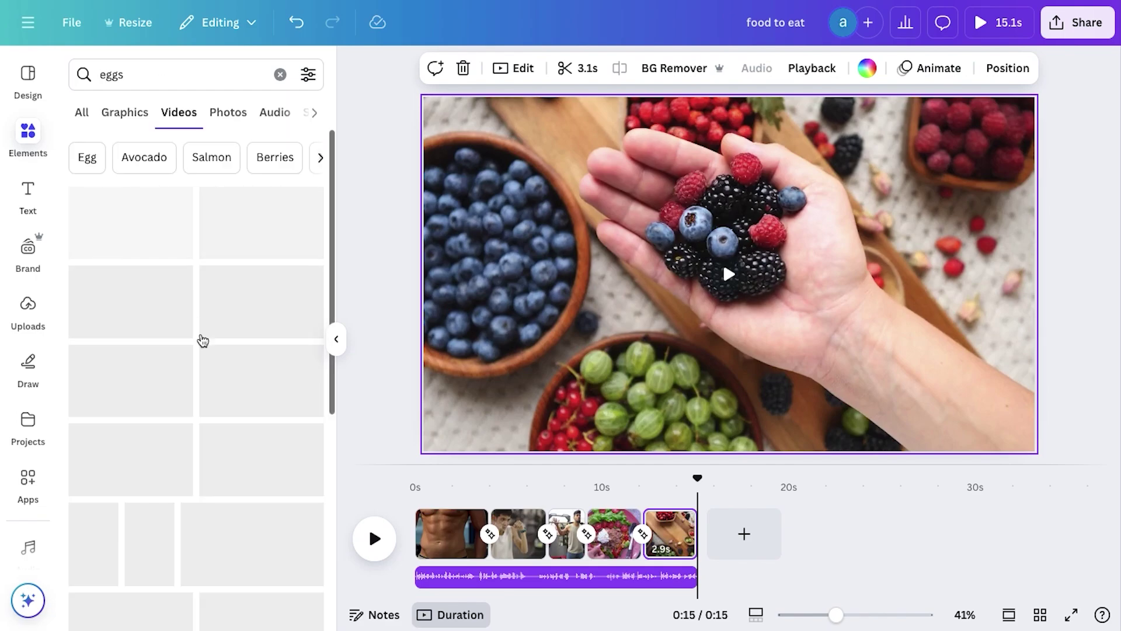
{"action": "left_click_drag", "start_coordinate": [261, 225], "coordinate": [725, 545]}
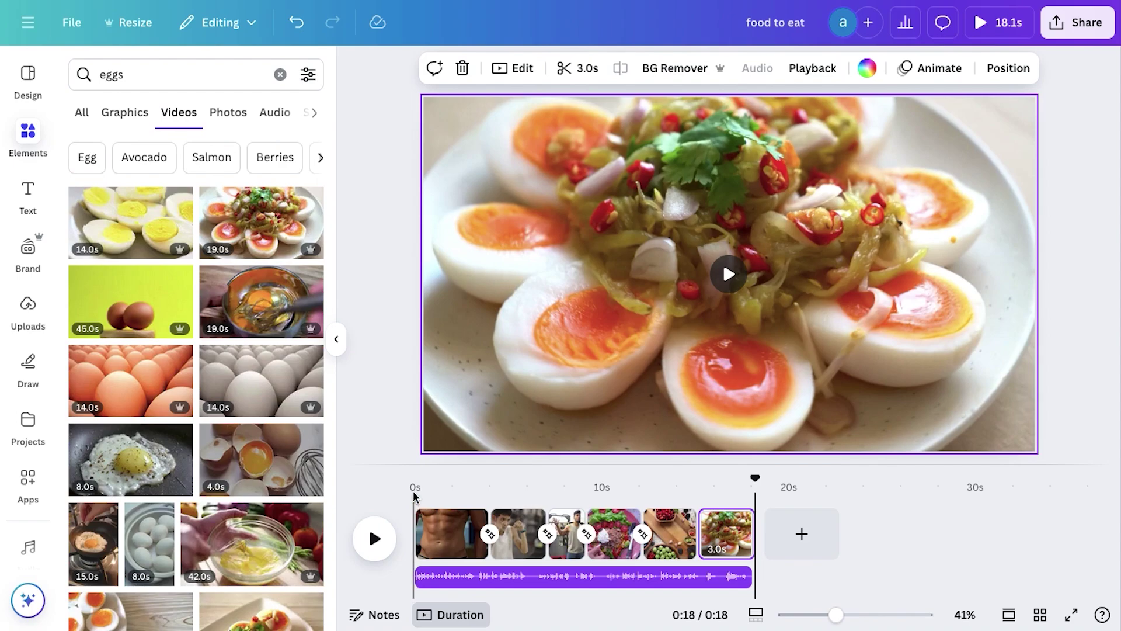
{"action": "left_click", "coordinate": [419, 496]}
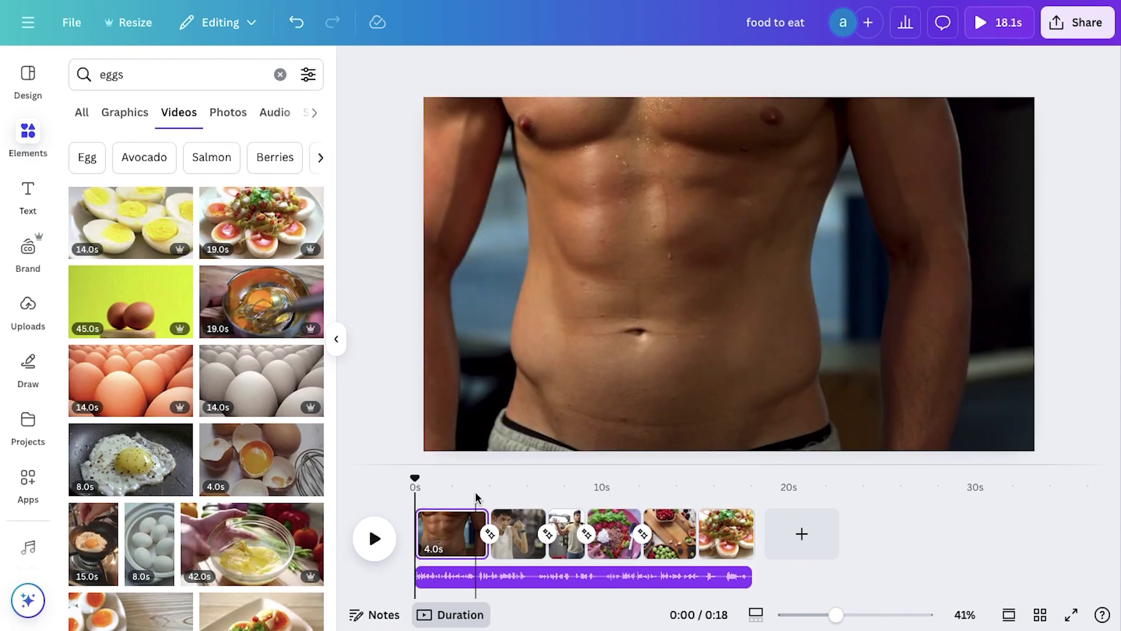
{"action": "left_click", "coordinate": [374, 542]}
{"action": "left_click", "coordinate": [999, 22]}
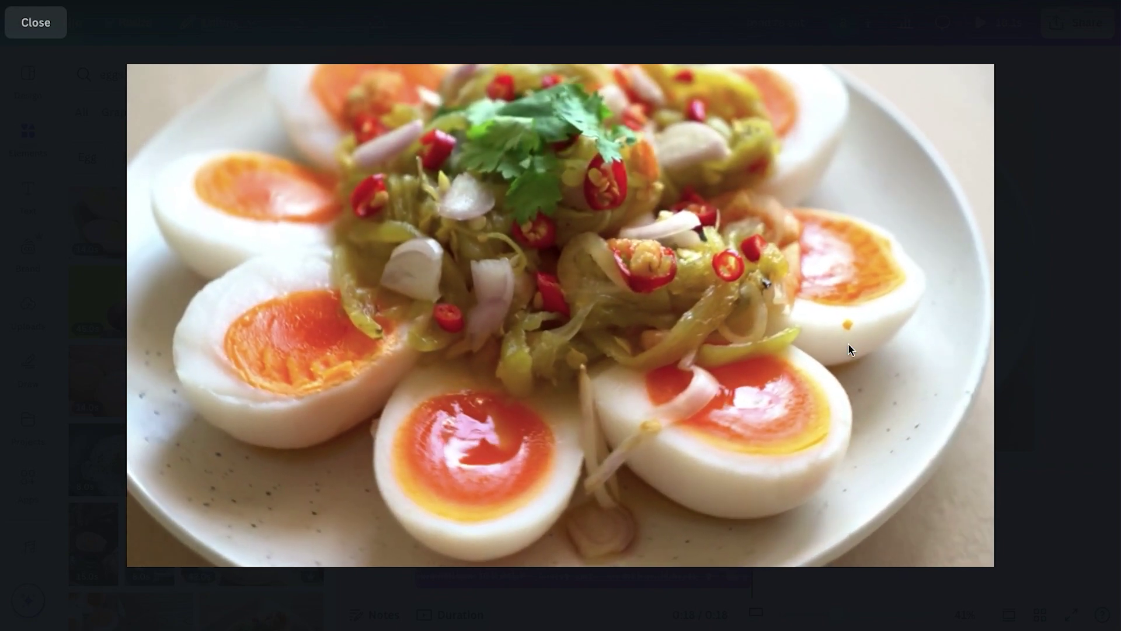
{"action": "key", "text": "Escape"}
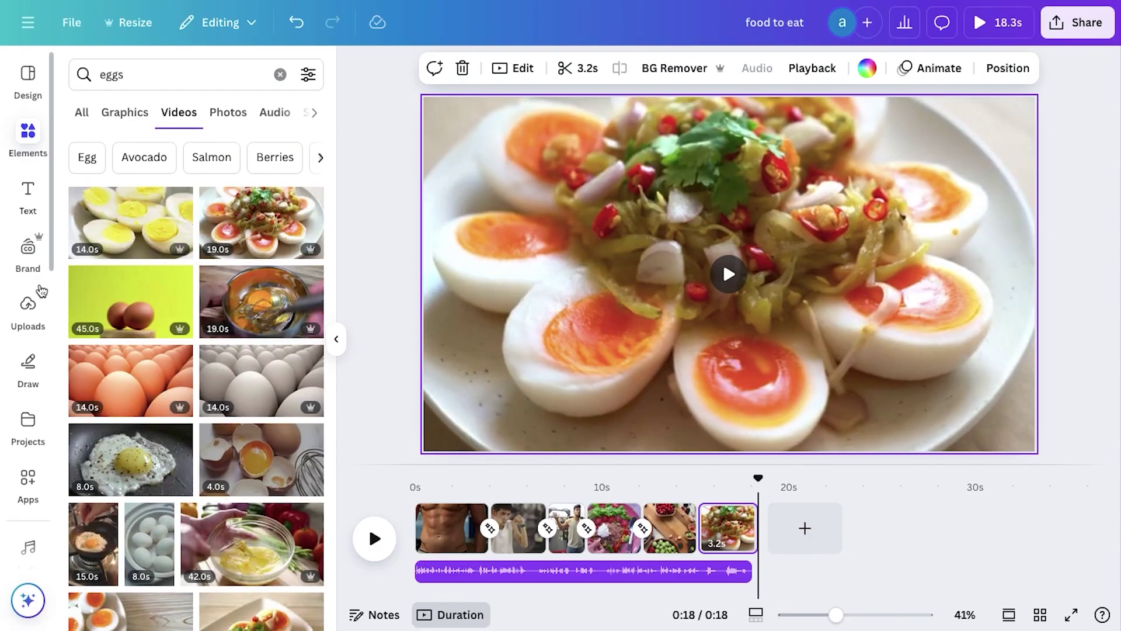
{"action": "left_click", "coordinate": [34, 324]}
Step: Add first.mp3 after the intro audio and append seven blank pages
{"action": "left_click_drag", "start_coordinate": [150, 216], "coordinate": [804, 558]}
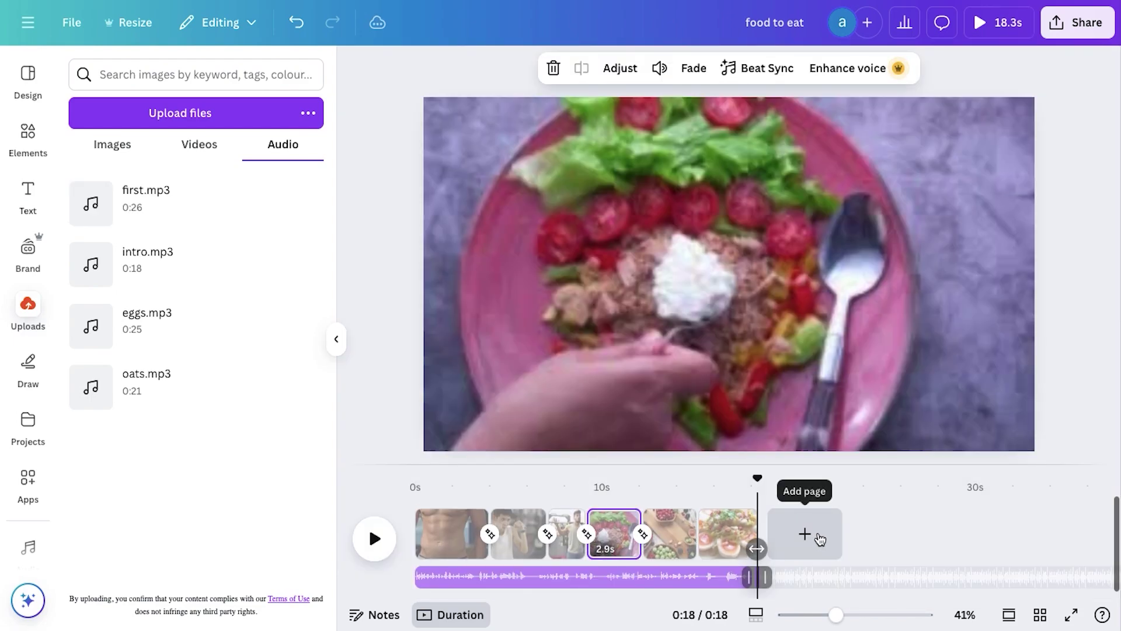
{"action": "left_click", "coordinate": [868, 542]}
{"action": "left_click", "coordinate": [895, 533]}
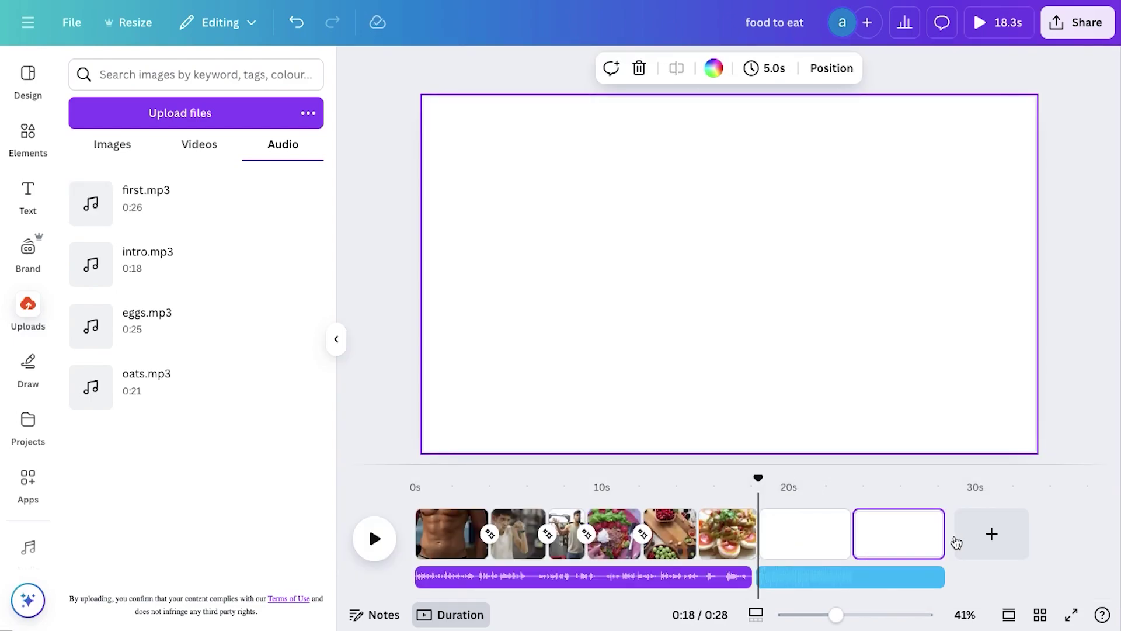
{"action": "left_click", "coordinate": [1006, 542]}
{"action": "left_click", "coordinate": [1052, 540]}
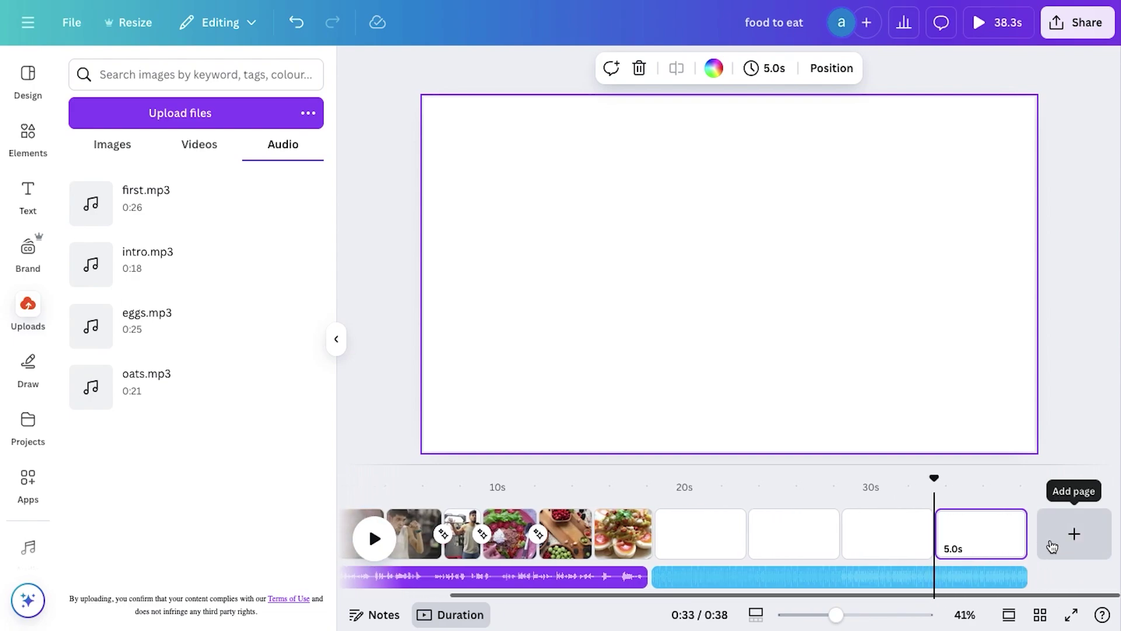
{"action": "left_click", "coordinate": [1053, 544]}
{"action": "left_click", "coordinate": [1062, 549]}
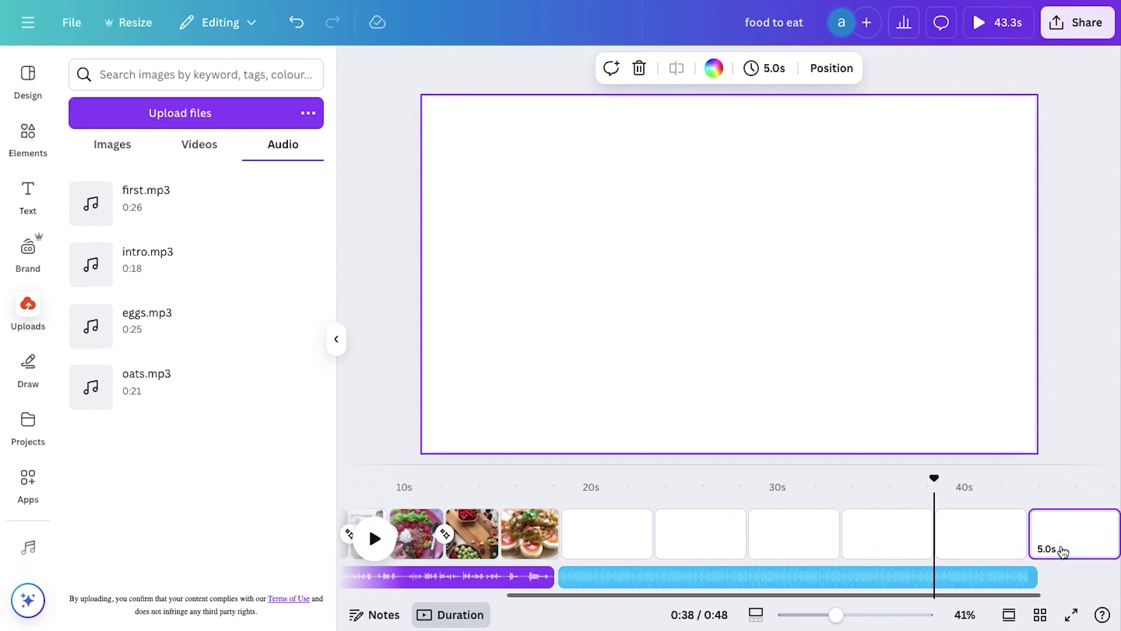
{"action": "left_click", "coordinate": [1071, 533]}
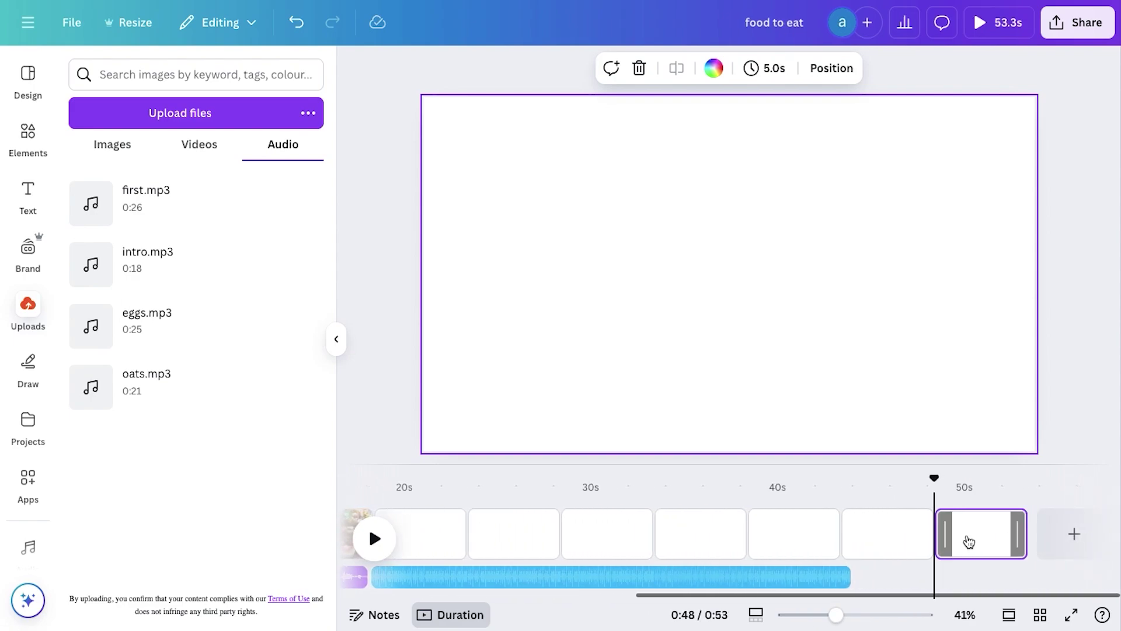
{"action": "scroll", "coordinate": [846, 538], "scroll_direction": "left", "scroll_amount": 5}
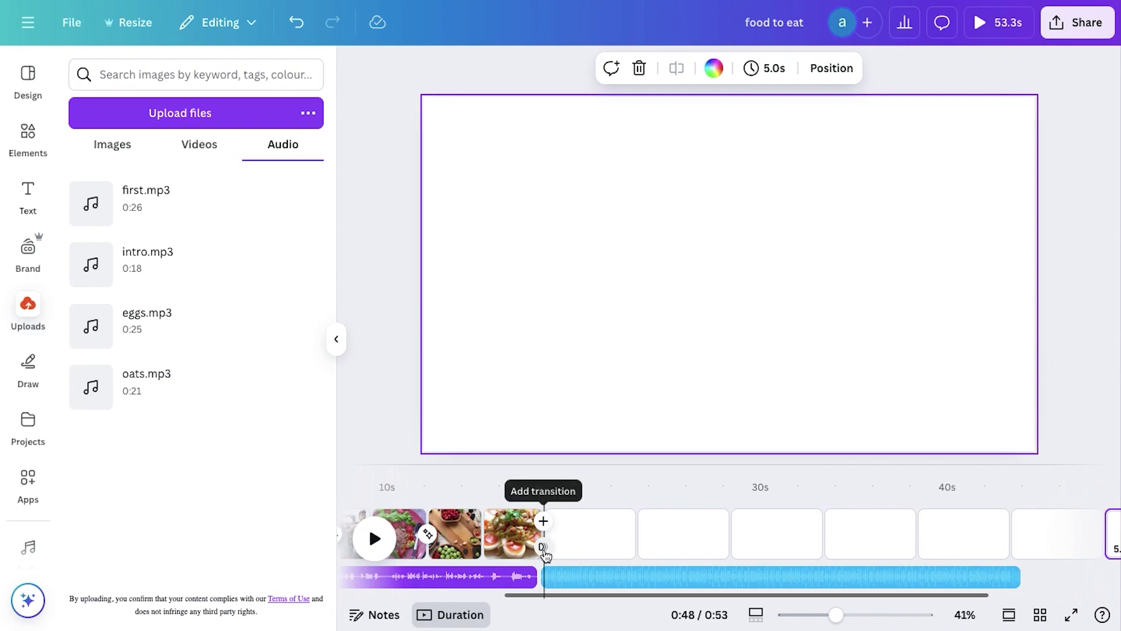
Step: Apply a 0.3-second Match & Move transition between all pages
{"action": "left_click", "coordinate": [543, 520]}
{"action": "left_click", "coordinate": [110, 387]}
{"action": "scroll", "coordinate": [278, 404], "scroll_direction": "down", "scroll_amount": 2}
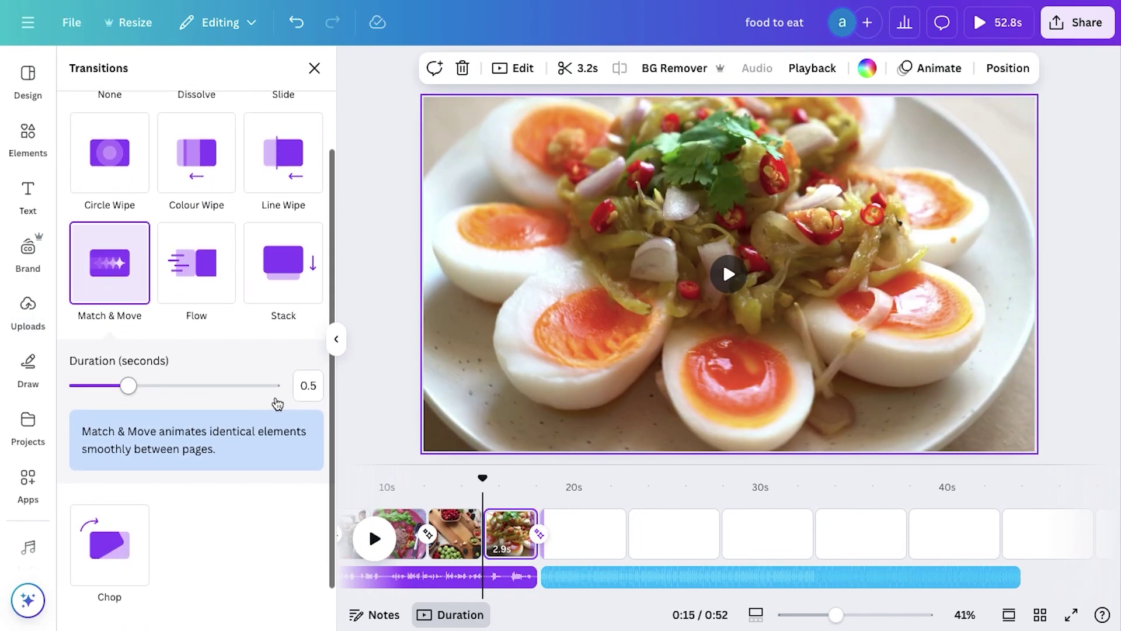
{"action": "type", "text": "0"}
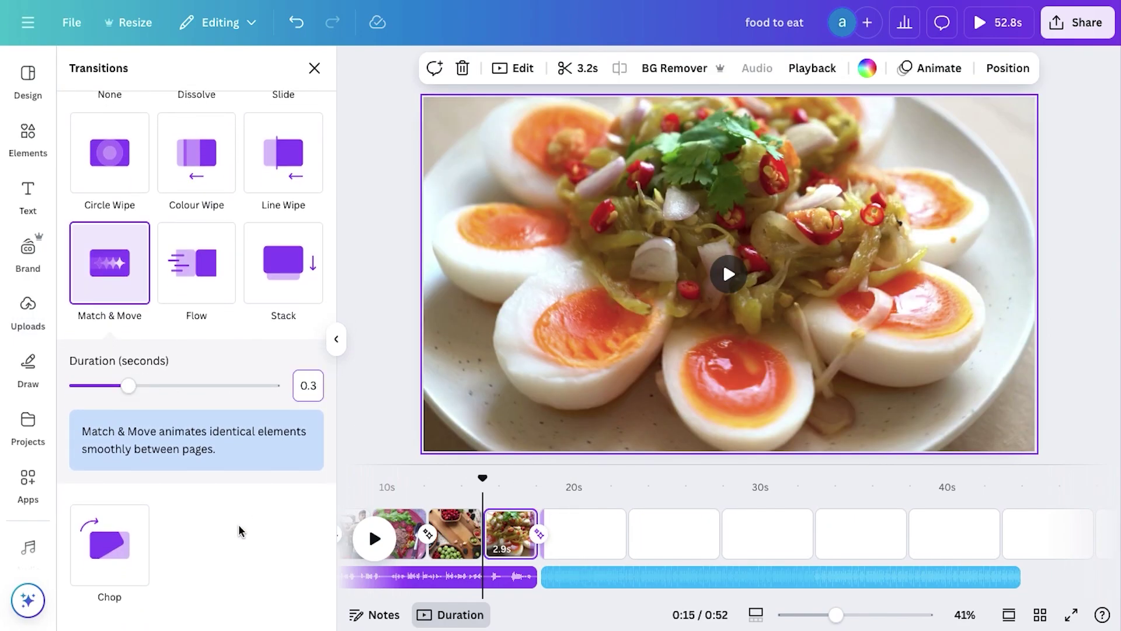
{"action": "scroll", "coordinate": [239, 531], "scroll_direction": "down", "scroll_amount": 1}
{"action": "left_click", "coordinate": [212, 601]}
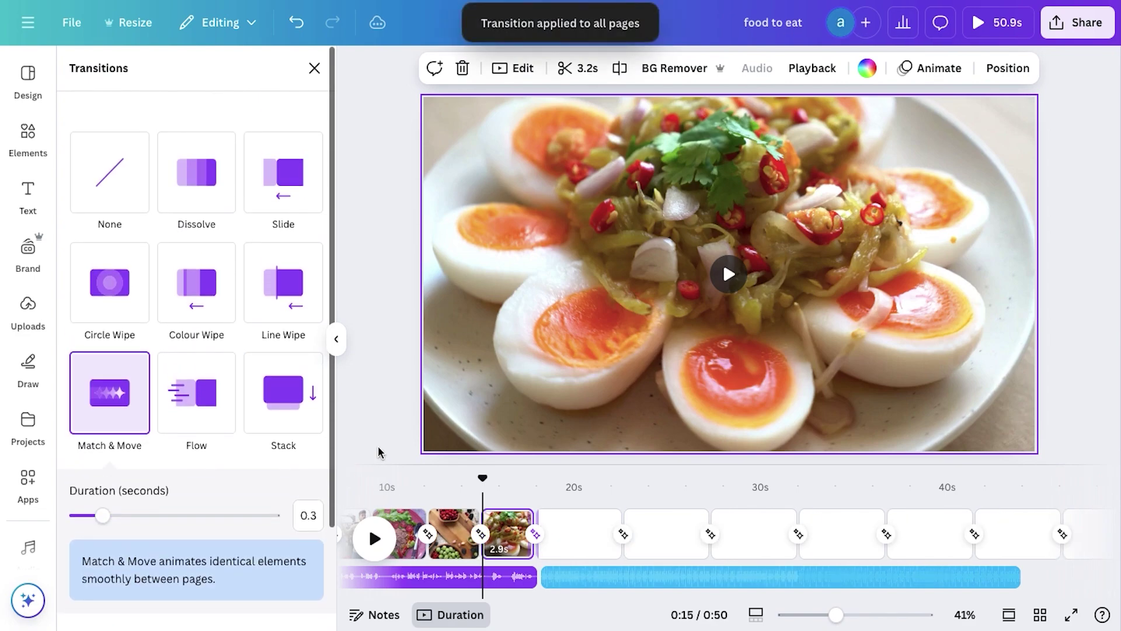
{"action": "left_click", "coordinate": [380, 446]}
{"action": "left_click", "coordinate": [527, 500]}
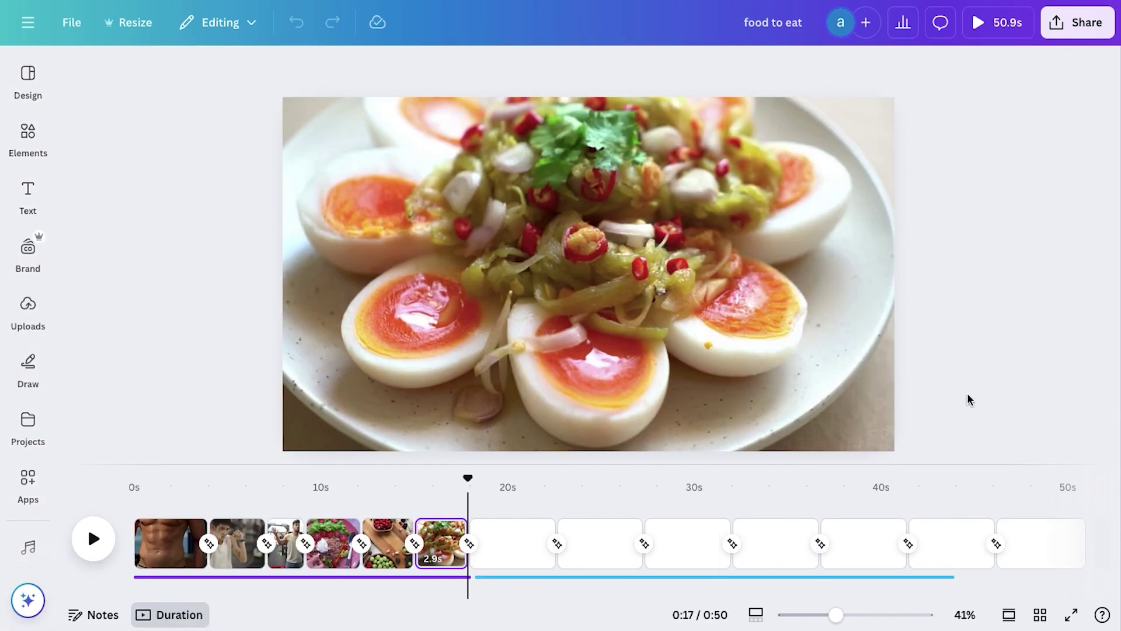
Step: Select the second voiceover track and play the video to check the audio
{"action": "left_click", "coordinate": [587, 578]}
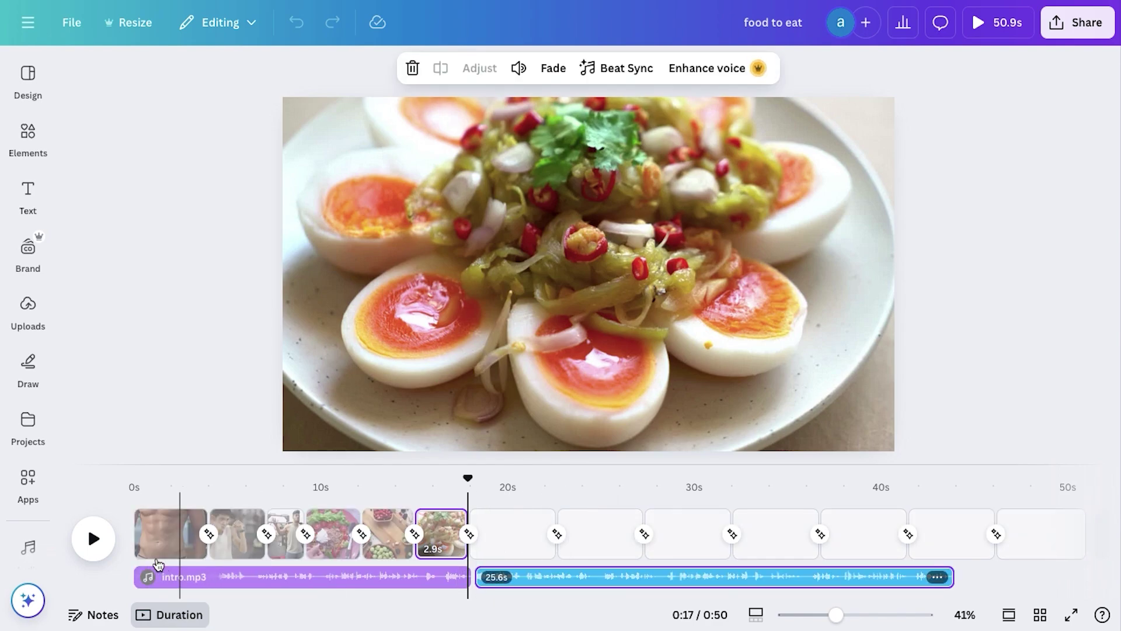
{"action": "left_click", "coordinate": [96, 540]}
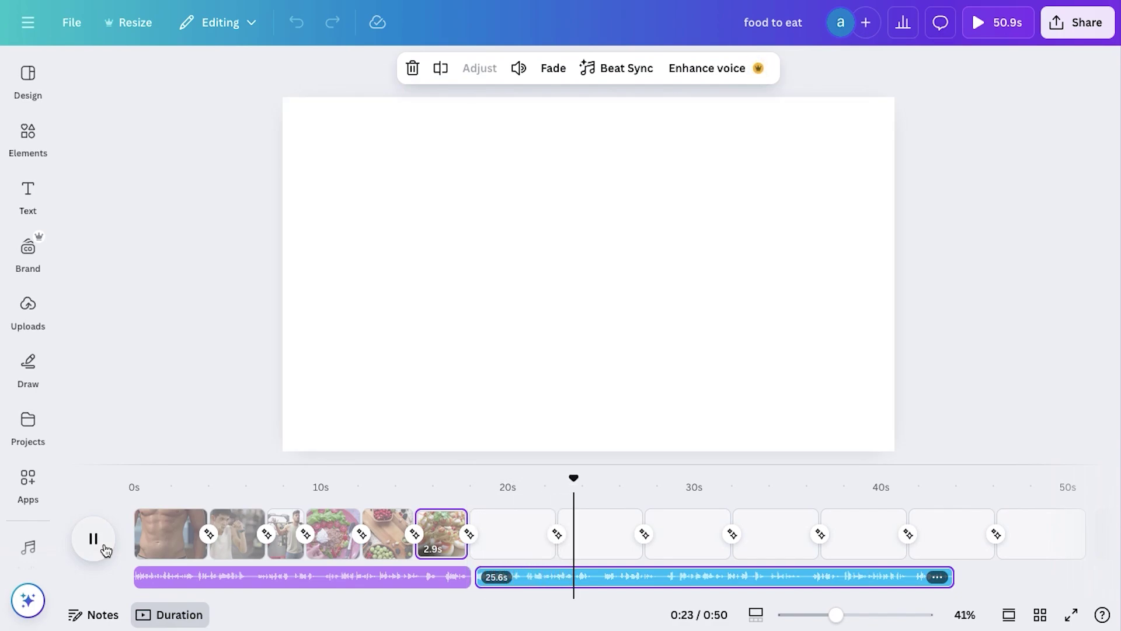
{"action": "left_click", "coordinate": [105, 550]}
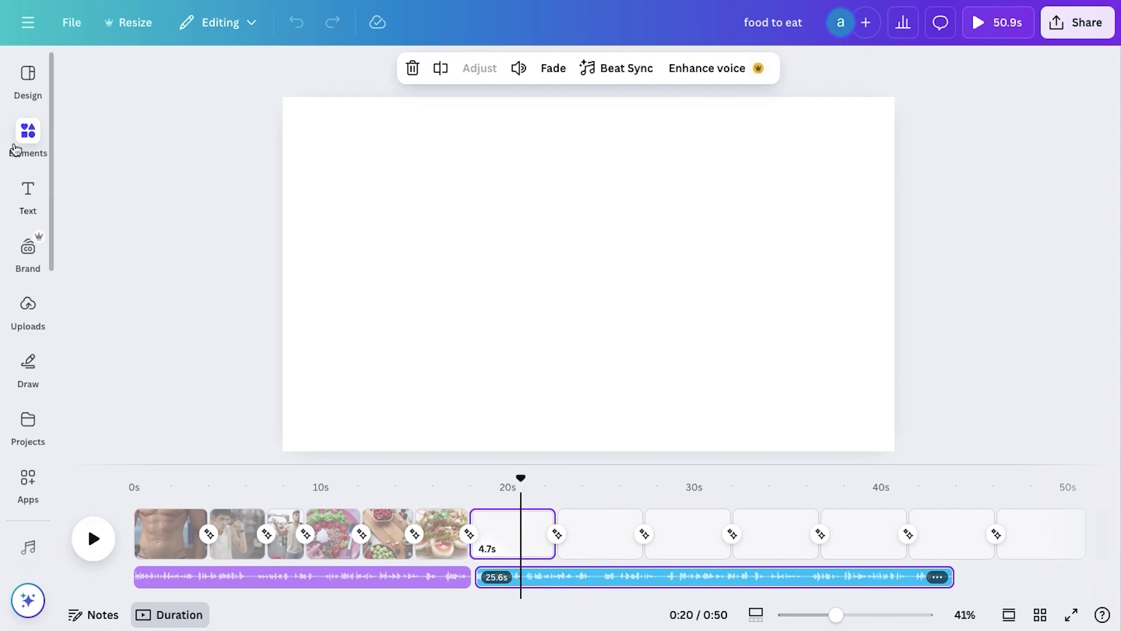
Step: Search Elements for 'healthy food' and filter to videos
{"action": "left_click", "coordinate": [148, 74]}
{"action": "type", "text": "healthy foo"}
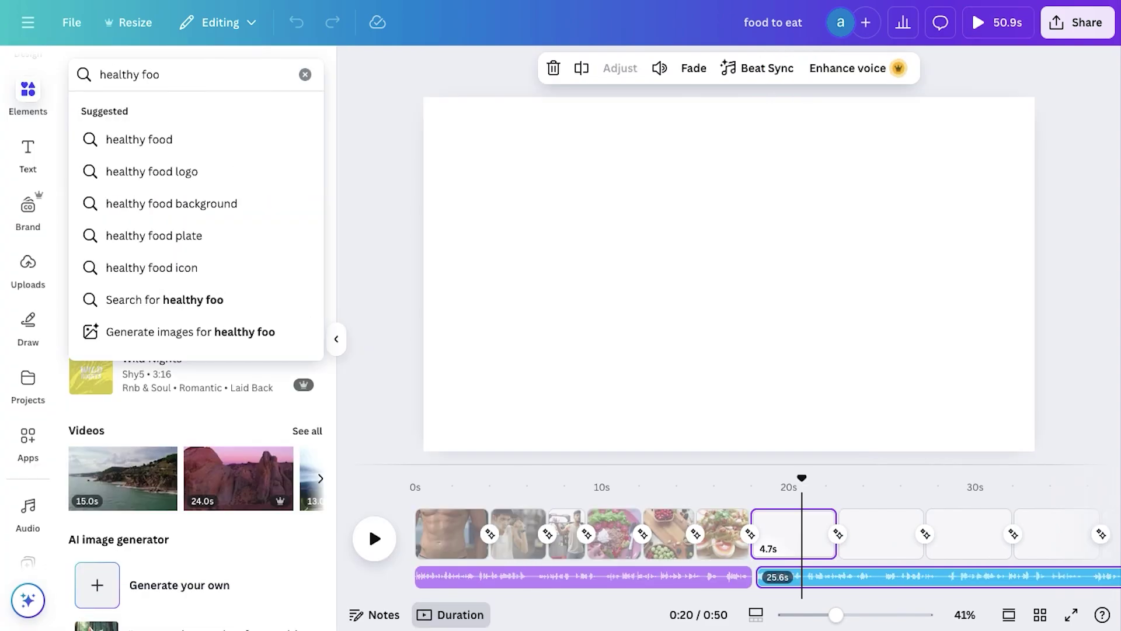
{"action": "type", "text": "d"}
{"action": "key", "text": "Return"}
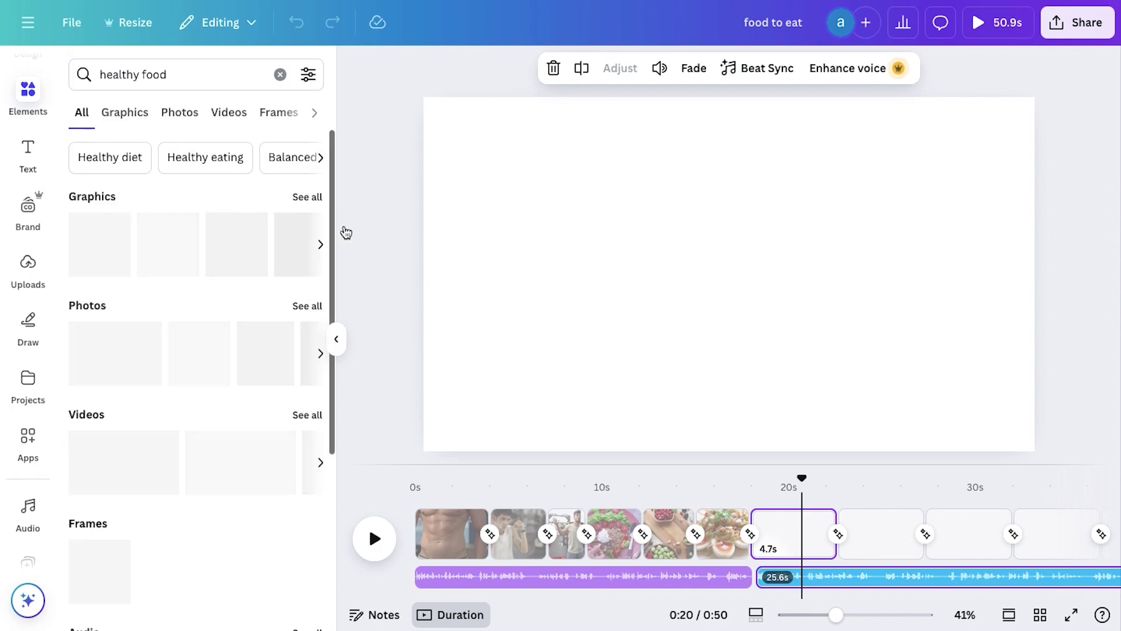
{"action": "left_click", "coordinate": [223, 123]}
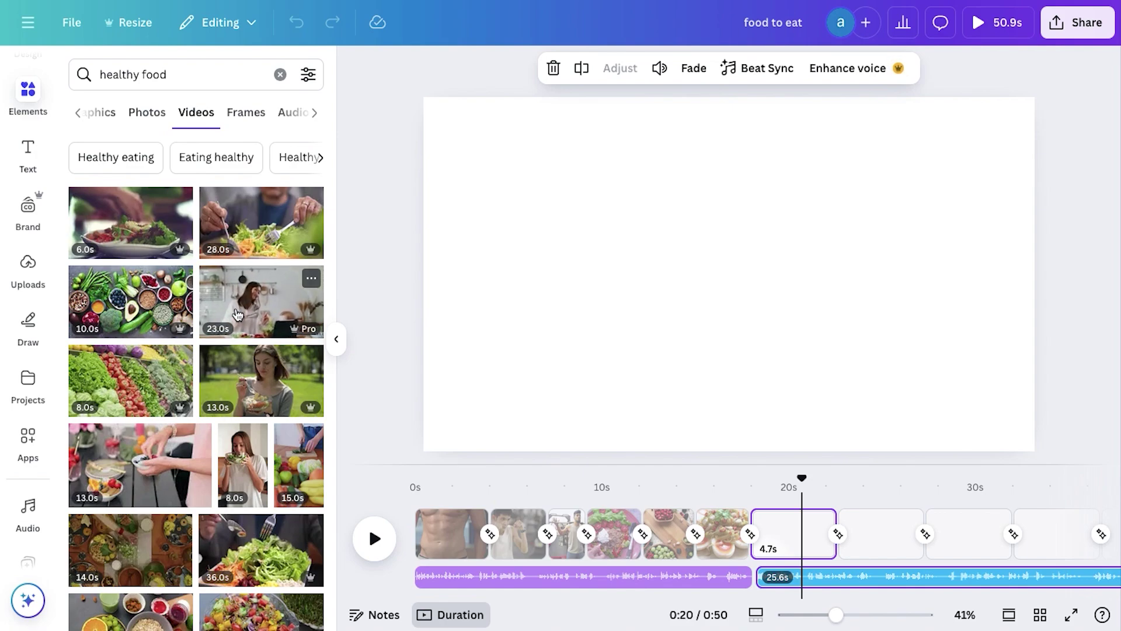
Step: Add a trimmed kitchen salad-tossing clip, then the vegetable display clip on the next page
{"action": "left_click_drag", "start_coordinate": [237, 315], "coordinate": [841, 558]}
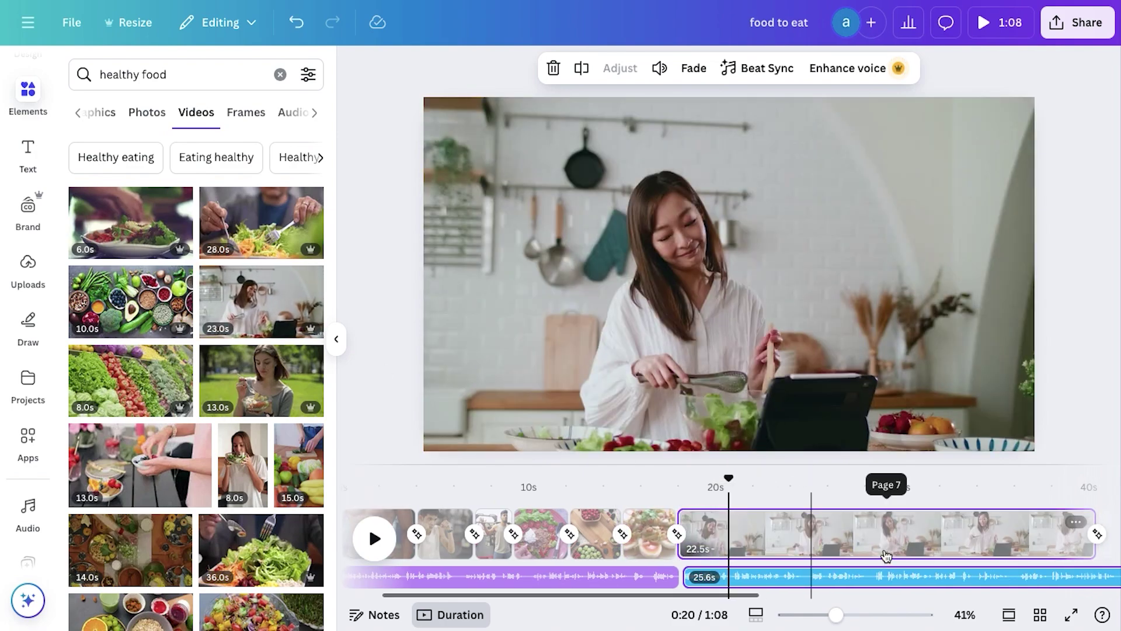
{"action": "mouse_move", "coordinate": [1025, 516]}
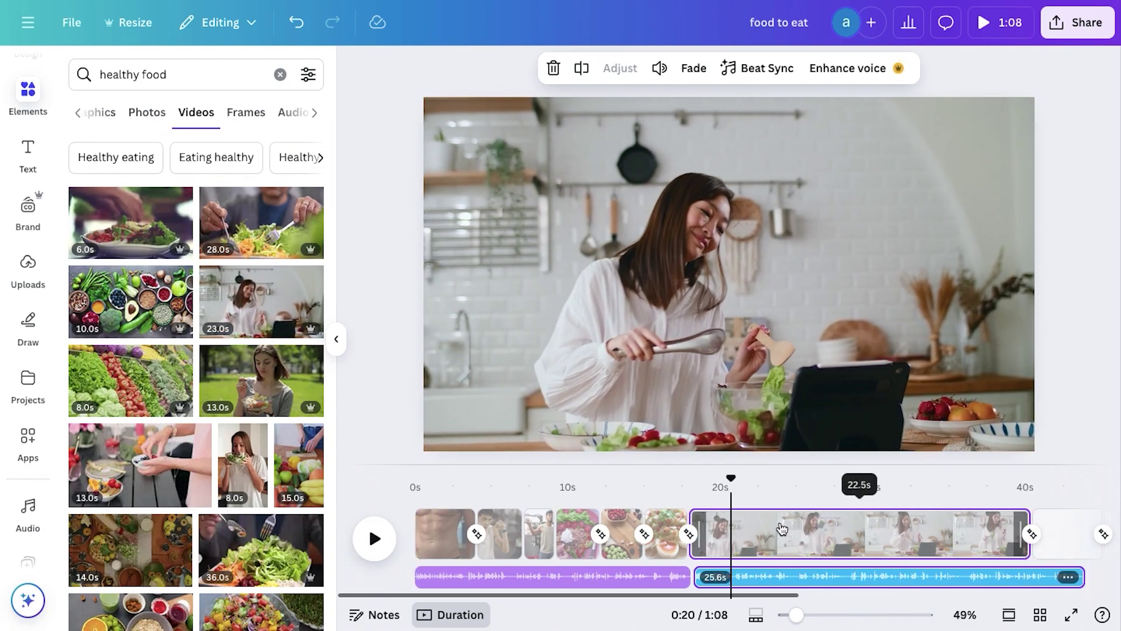
{"action": "left_click_drag", "start_coordinate": [1025, 516], "coordinate": [721, 525]}
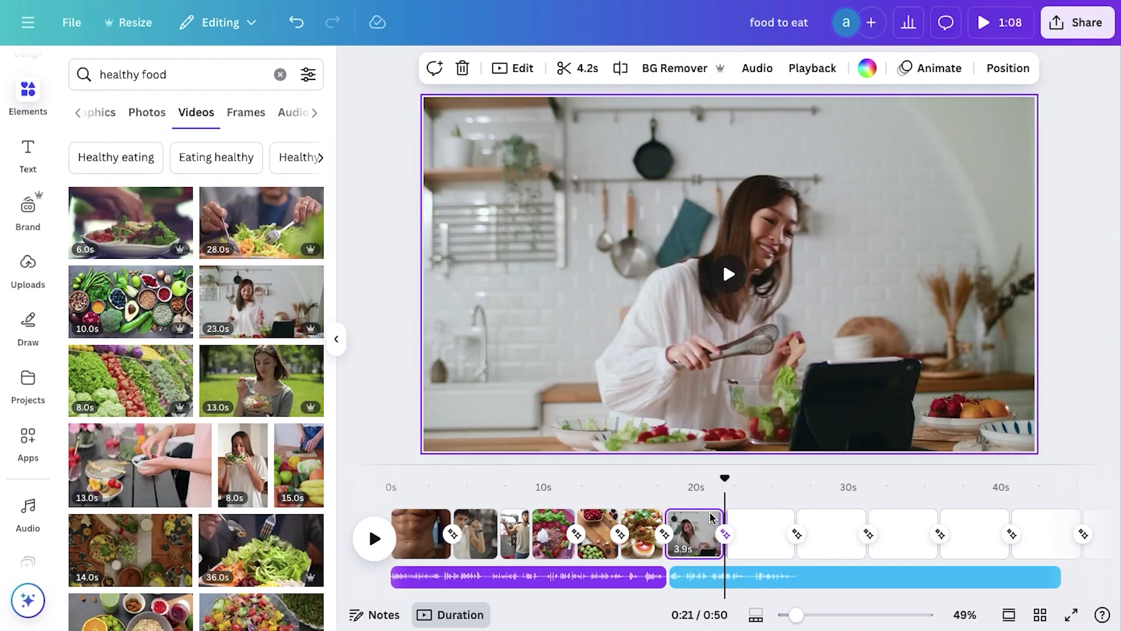
{"action": "left_click", "coordinate": [708, 498]}
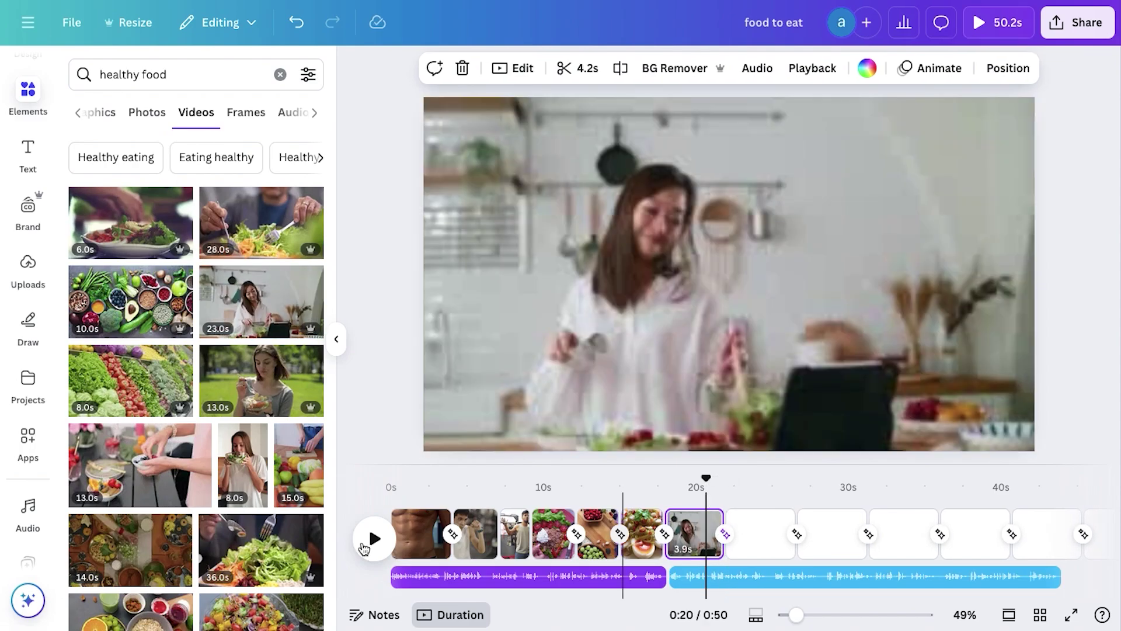
{"action": "left_click", "coordinate": [363, 548]}
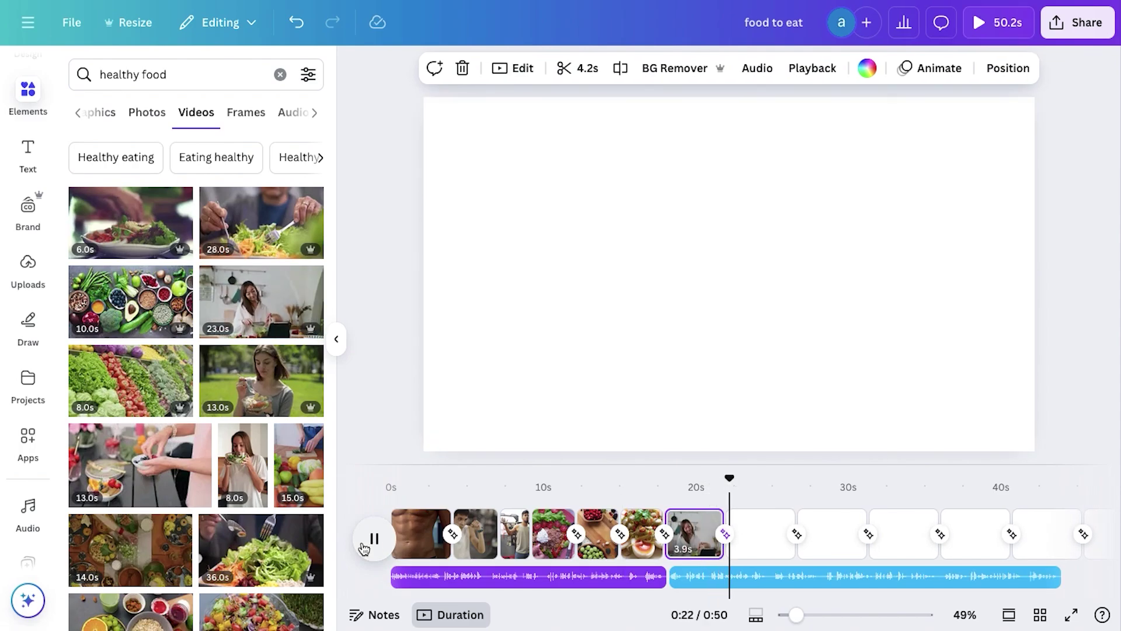
{"action": "left_click", "coordinate": [363, 548]}
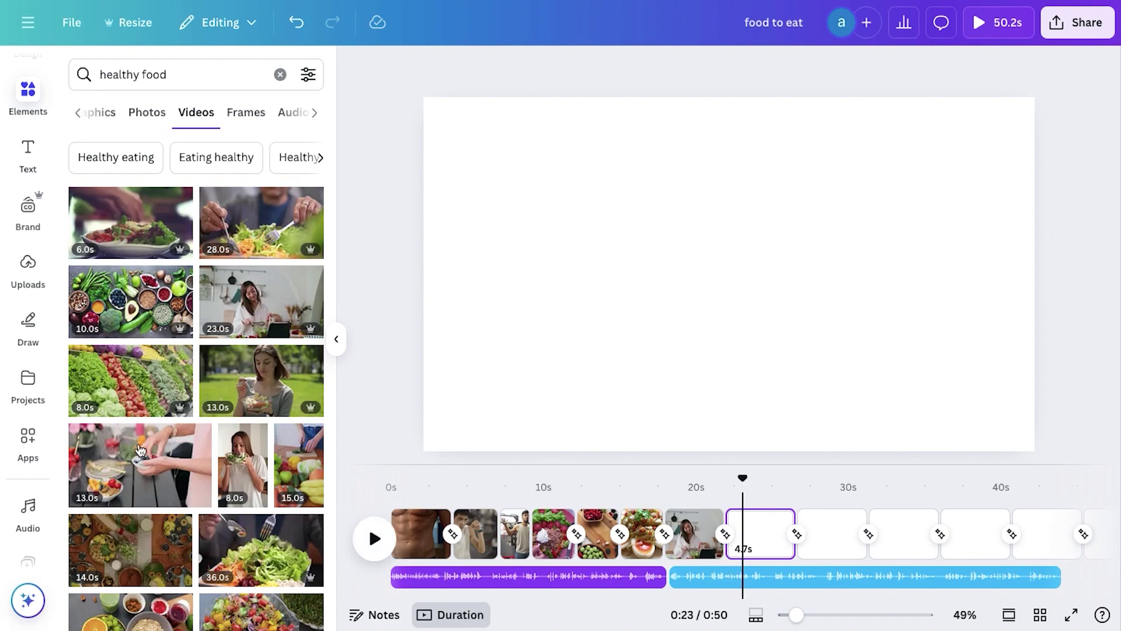
{"action": "left_click_drag", "start_coordinate": [578, 442], "coordinate": [777, 515]}
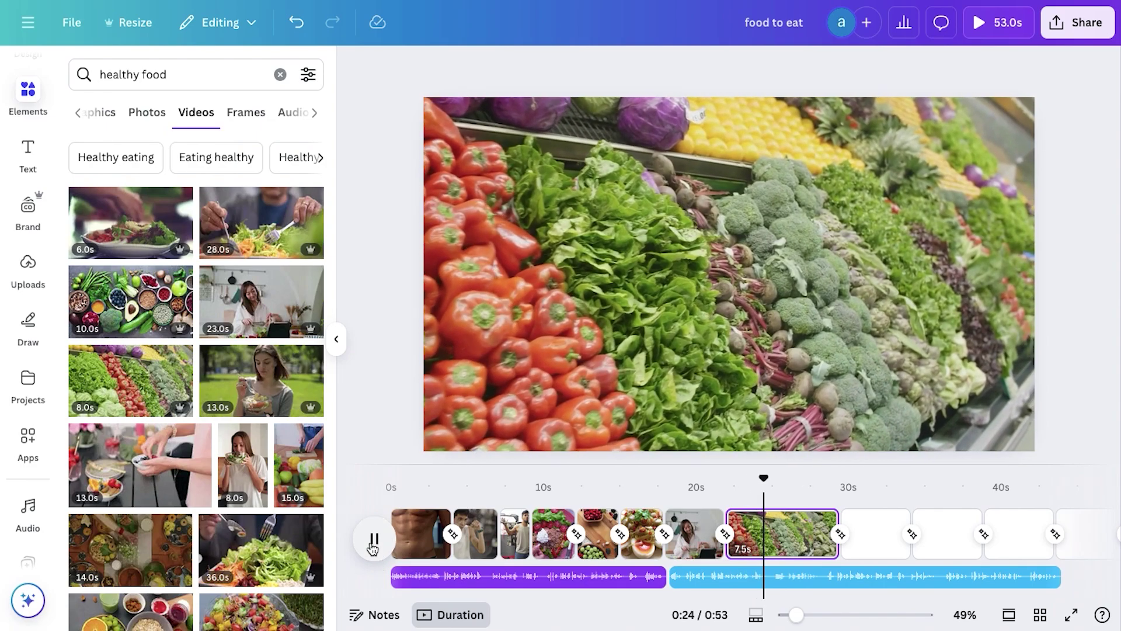
Step: Shorten the vegetable clip to about 4 seconds
{"action": "left_click", "coordinate": [373, 539]}
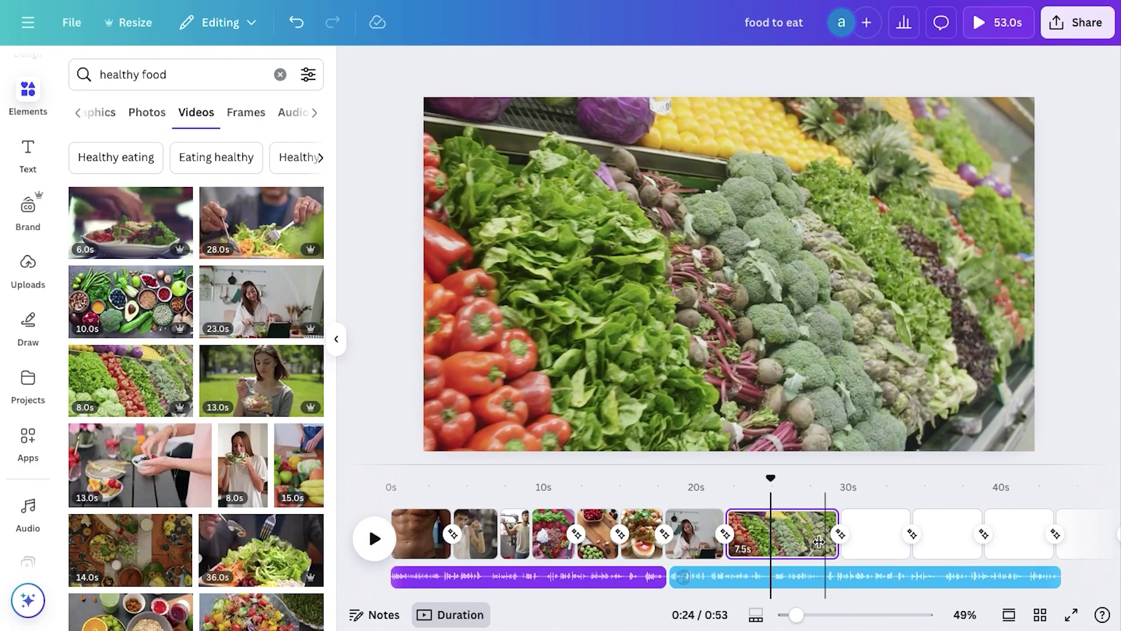
{"action": "left_click_drag", "start_coordinate": [823, 542], "coordinate": [772, 538]}
{"action": "scroll", "coordinate": [169, 485], "scroll_direction": "down", "scroll_amount": 5}
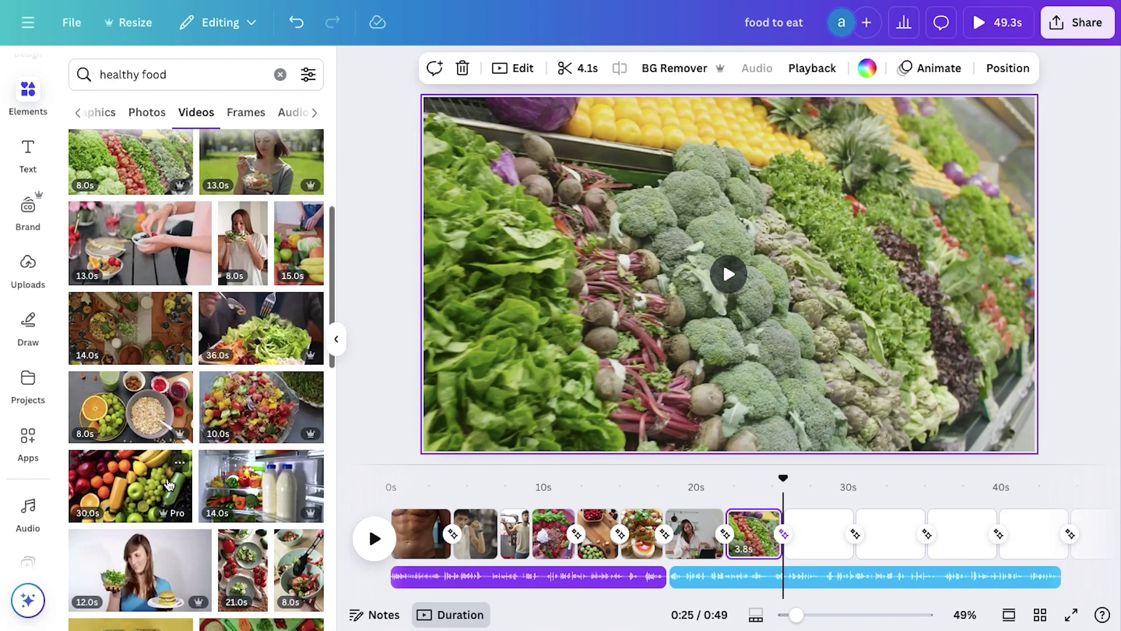
{"action": "scroll", "coordinate": [169, 485], "scroll_direction": "up", "scroll_amount": 3}
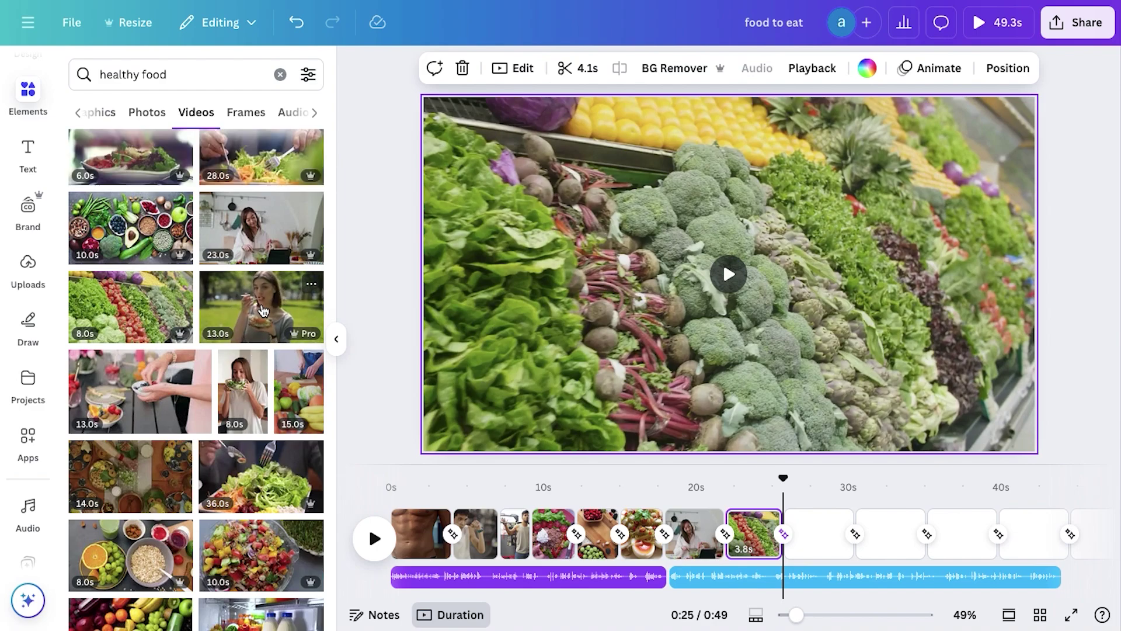
Step: Add the woman-eating-salad clip and trim it to about 5.8 seconds
{"action": "left_click_drag", "start_coordinate": [262, 311], "coordinate": [803, 532]}
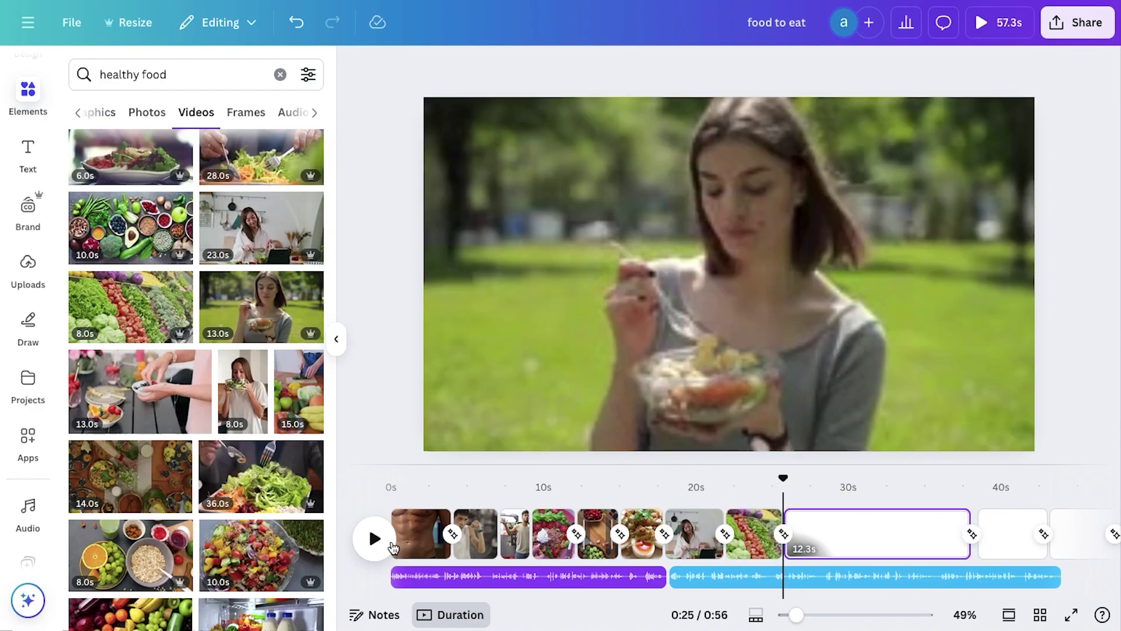
{"action": "left_click", "coordinate": [390, 546]}
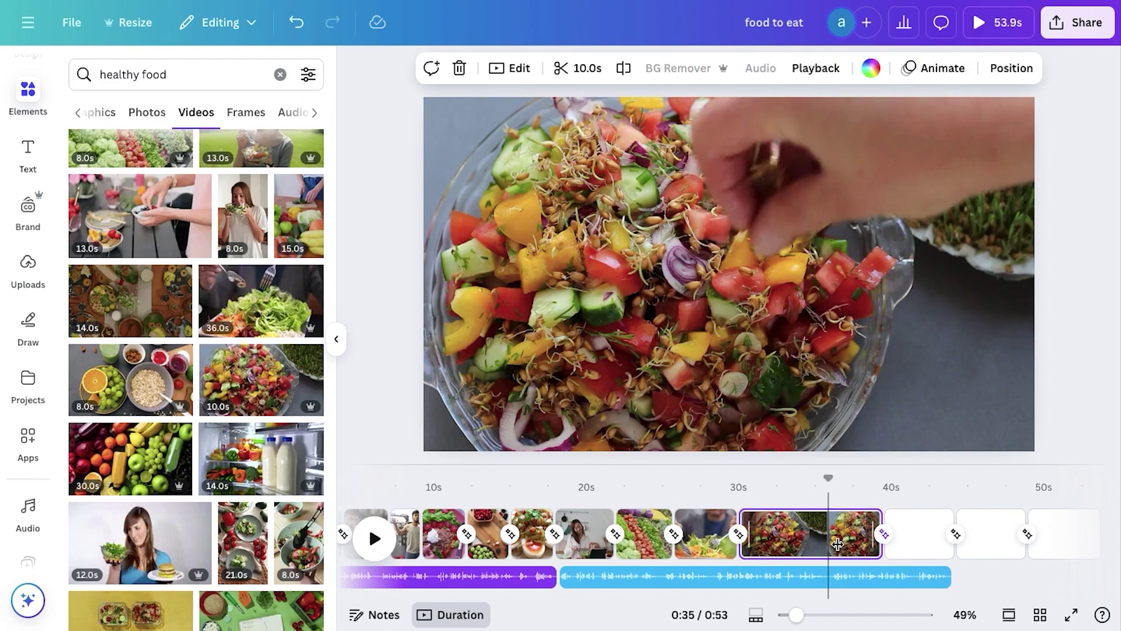
{"action": "left_click_drag", "start_coordinate": [883, 534], "coordinate": [821, 546]}
{"action": "key", "text": "space"}
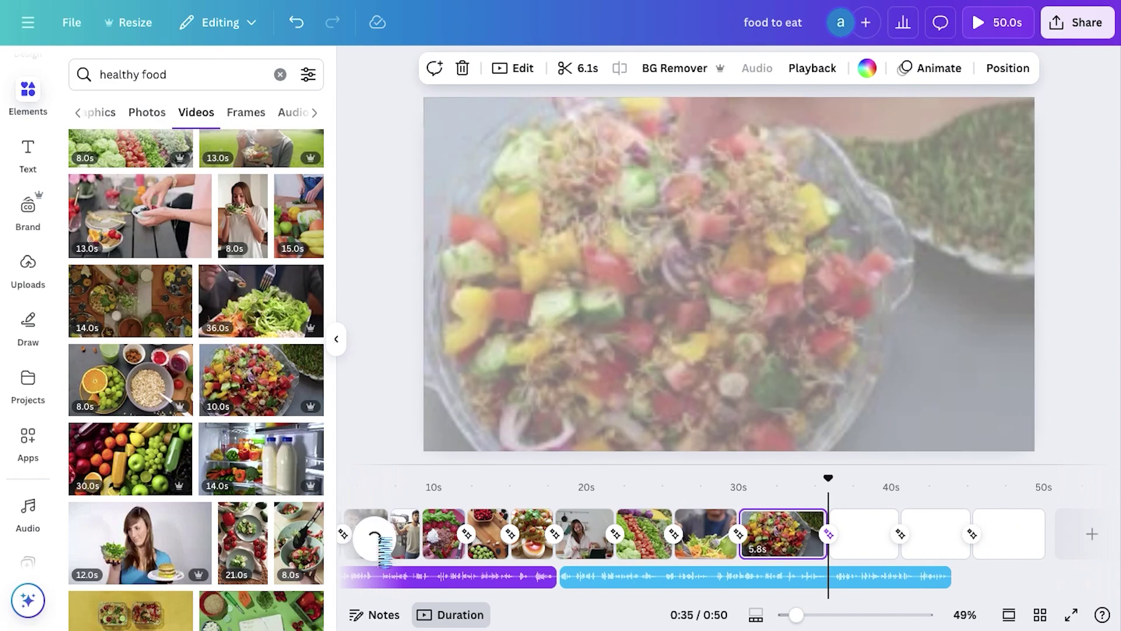
{"action": "key", "text": "space"}
Step: Fill the blank page with the 17.0s girl-beside-donuts video and preview it
{"action": "scroll", "coordinate": [250, 483], "scroll_direction": "down", "scroll_amount": 3}
{"action": "scroll", "coordinate": [249, 482], "scroll_direction": "down", "scroll_amount": 2}
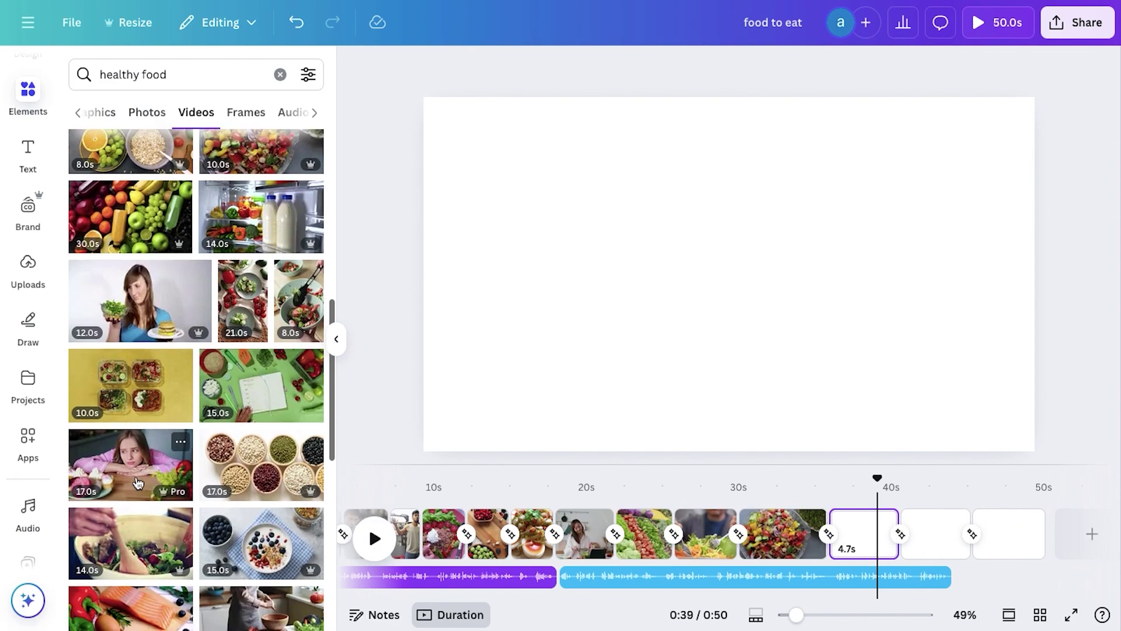
{"action": "left_click_drag", "start_coordinate": [138, 482], "coordinate": [861, 543]}
{"action": "left_click", "coordinate": [374, 537]}
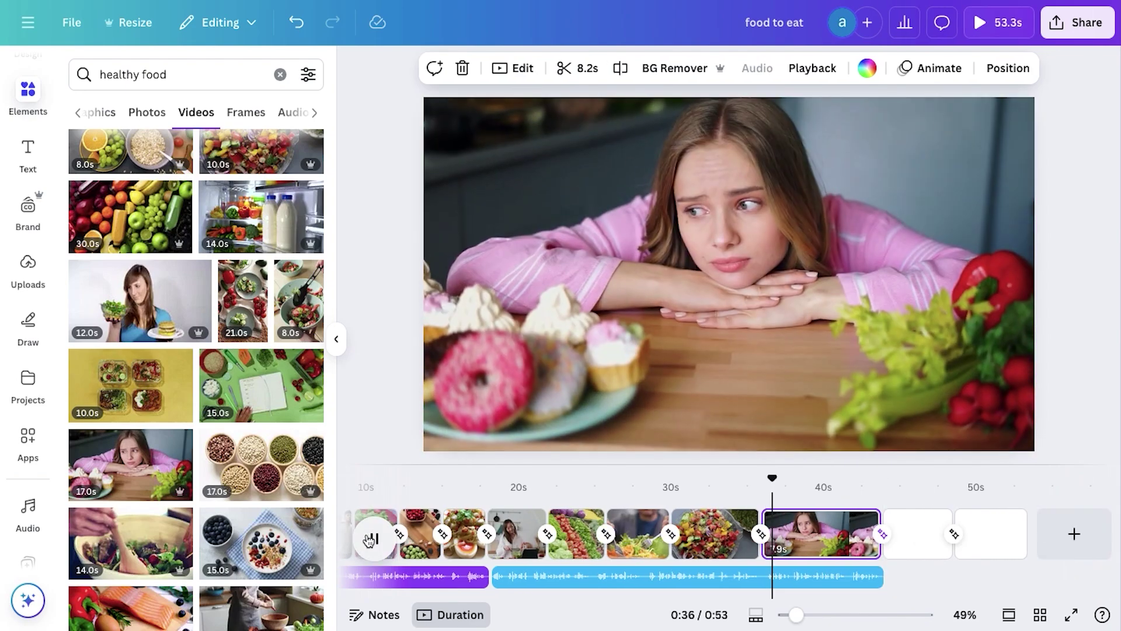
{"action": "scroll", "coordinate": [176, 536], "scroll_direction": "down", "scroll_amount": 5}
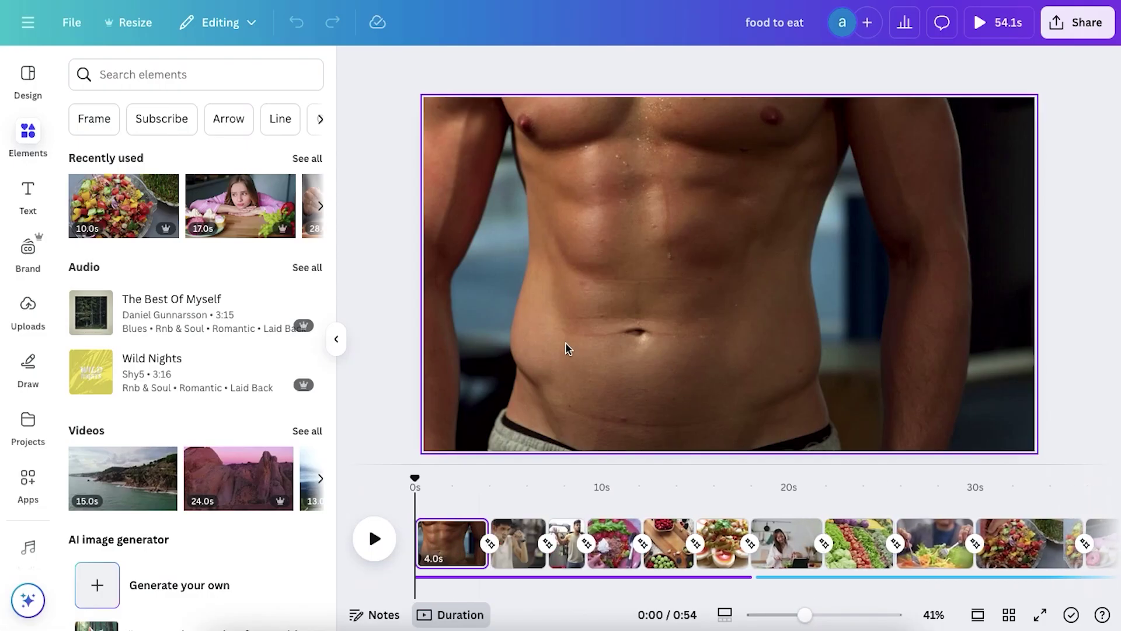
Step: Start an MP4 download via Share, cancel it, and bring up Create a design
{"action": "left_click", "coordinate": [1078, 22]}
{"action": "left_click", "coordinate": [838, 332]}
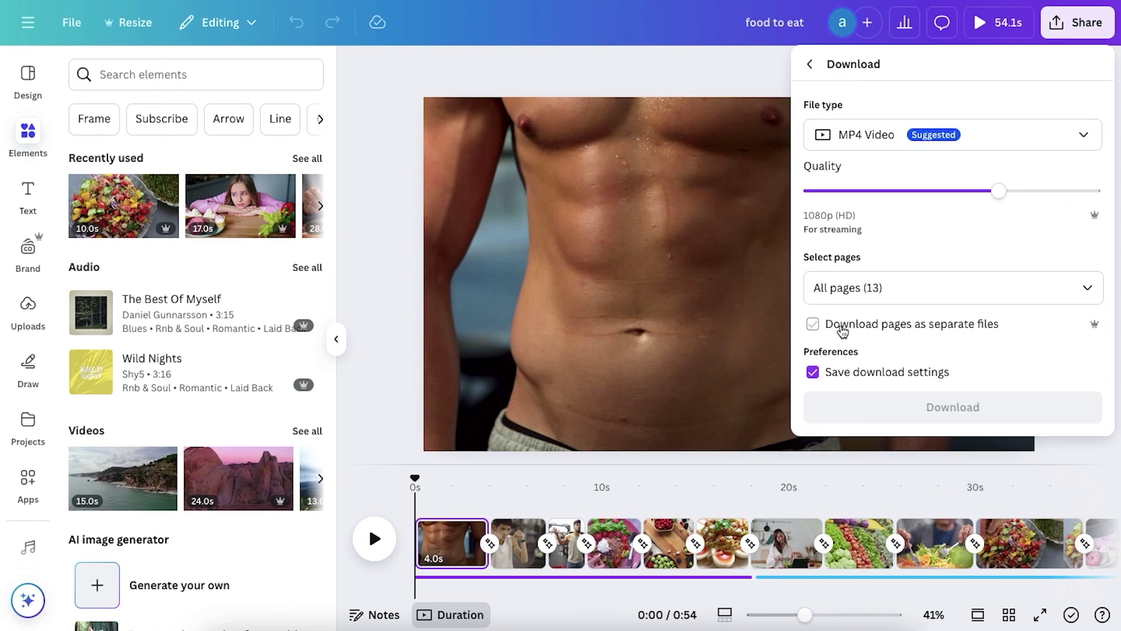
{"action": "left_click", "coordinate": [906, 416]}
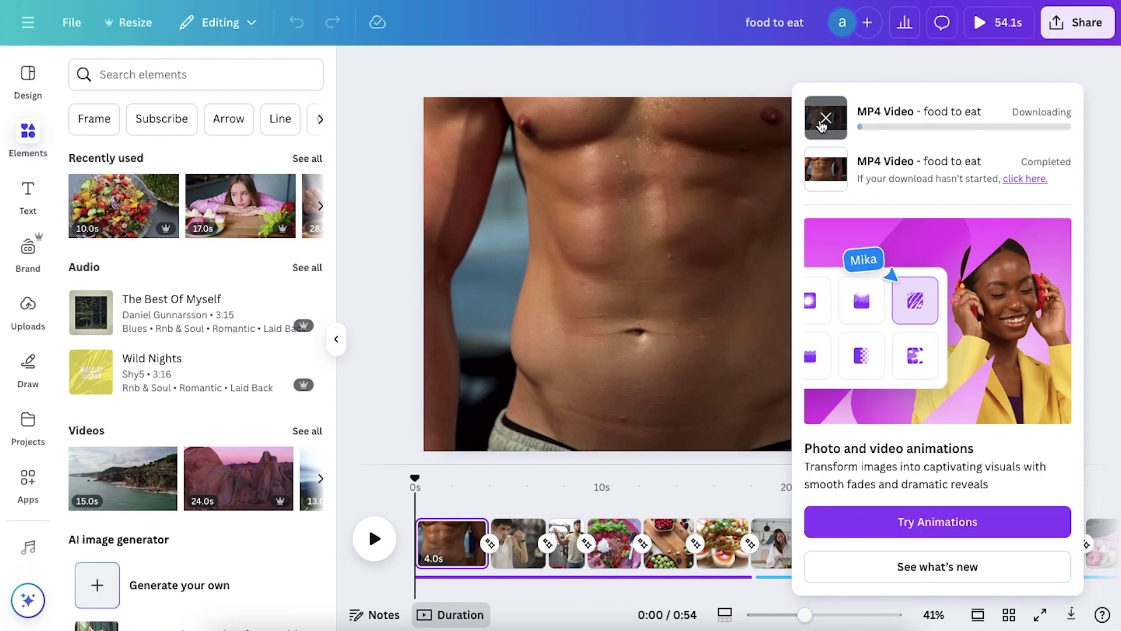
{"action": "left_click", "coordinate": [824, 118]}
{"action": "left_click", "coordinate": [362, 362]}
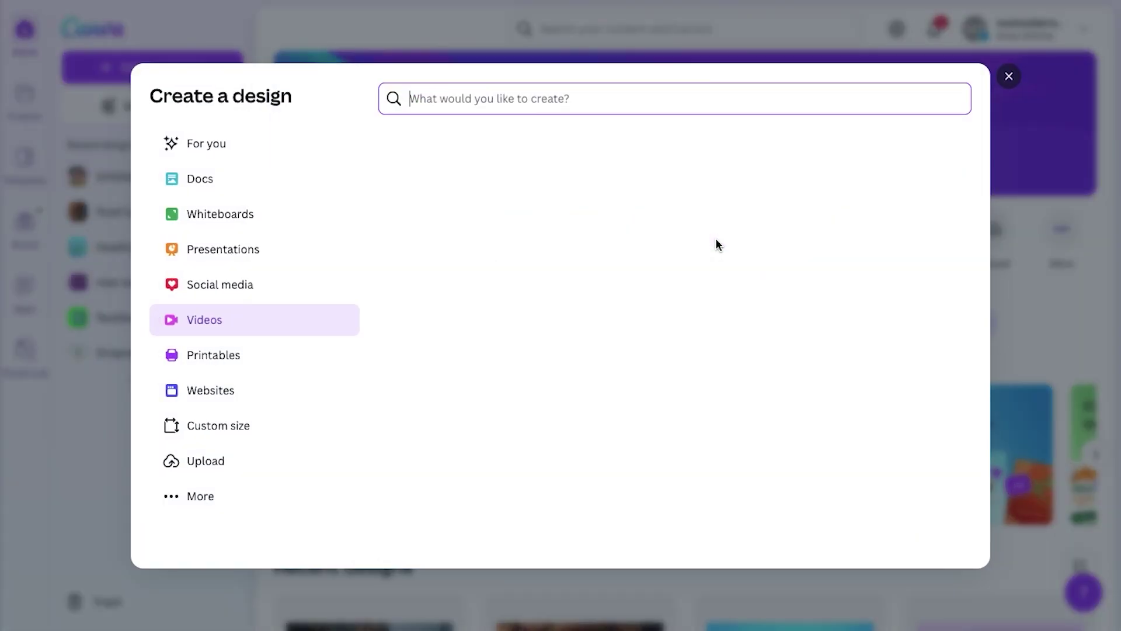
Step: Create a YouTube Video design and upload 'food to eat' .mp4 from Downloads
{"action": "left_click", "coordinate": [695, 182]}
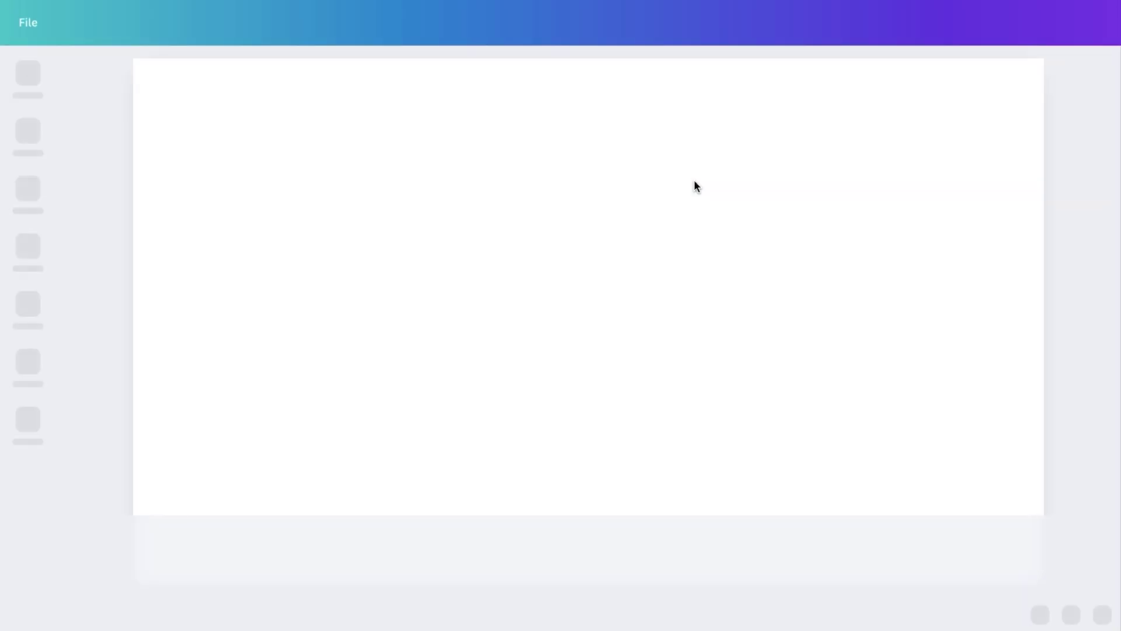
{"action": "left_click", "coordinate": [24, 314]}
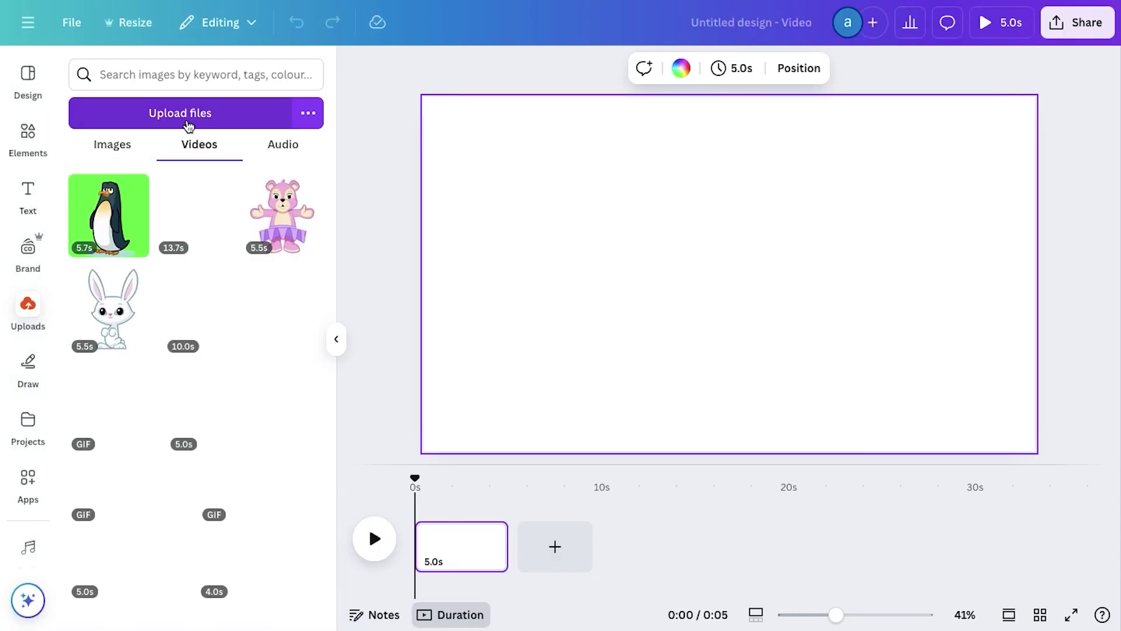
{"action": "left_click", "coordinate": [188, 114]}
{"action": "left_click", "coordinate": [142, 60]}
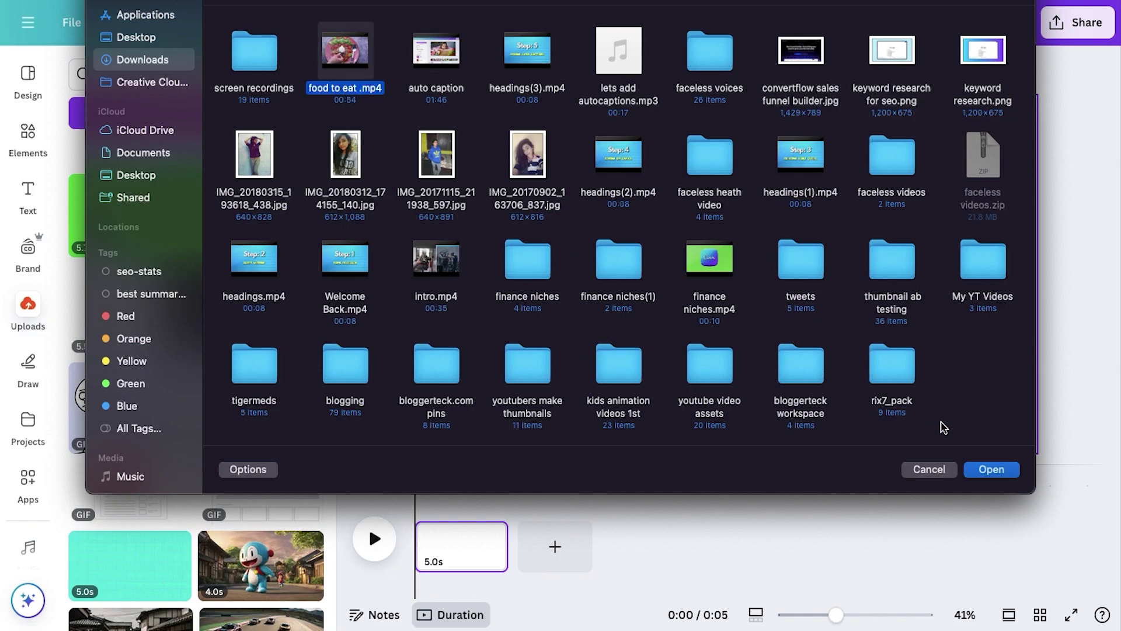
{"action": "left_click", "coordinate": [1000, 471]}
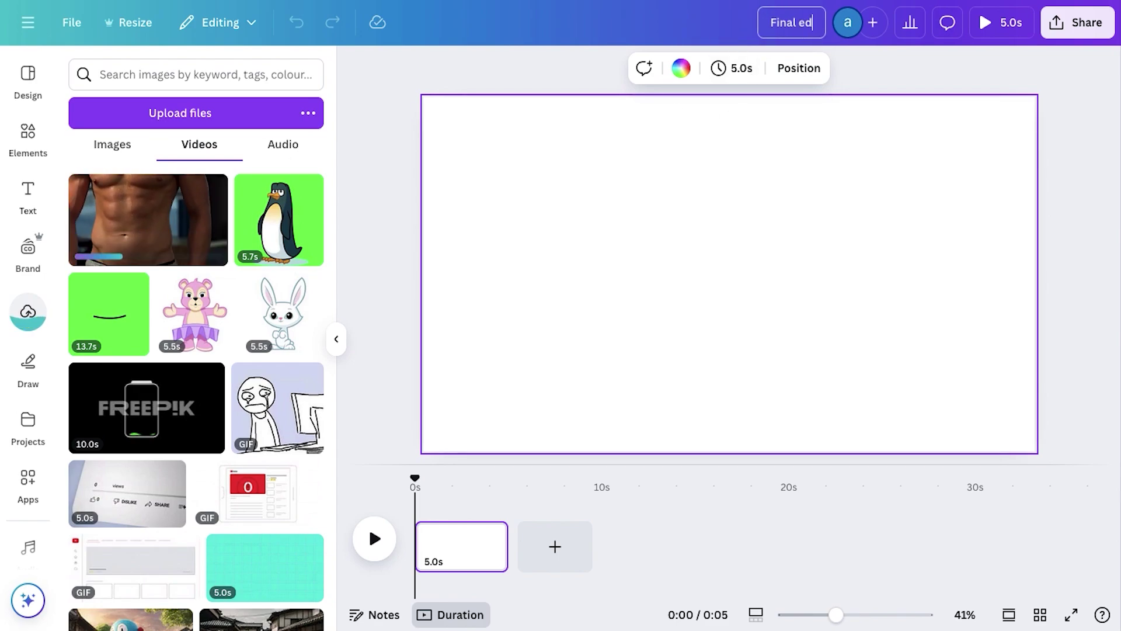
{"action": "left_click", "coordinate": [396, 265]}
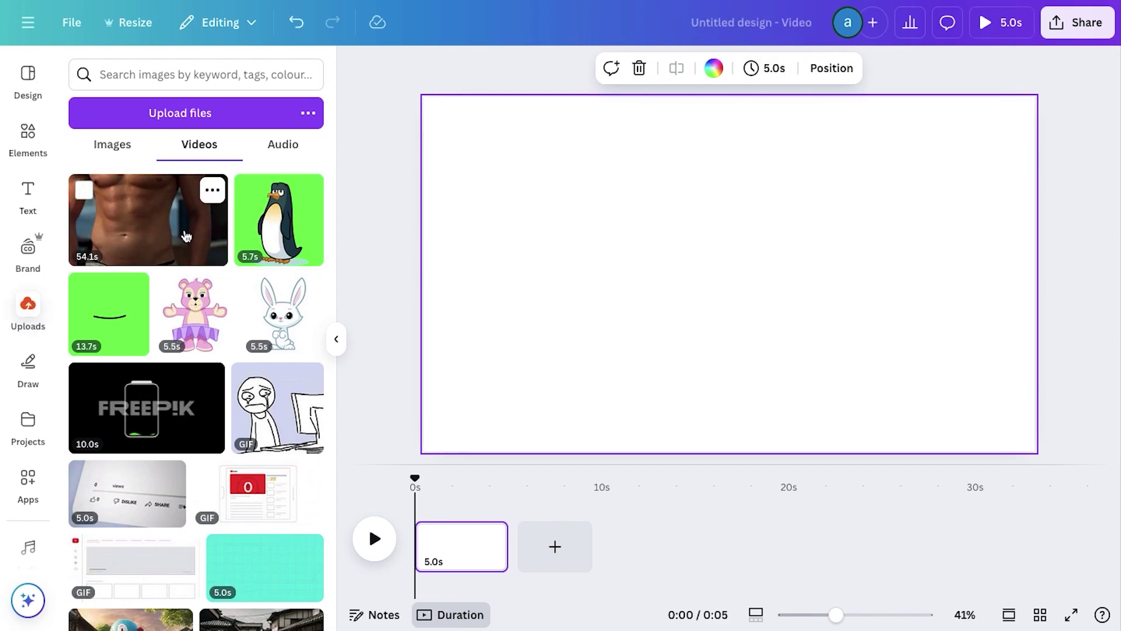
Step: Add the 54.1s uploaded video and set it as the page background
{"action": "left_click", "coordinate": [142, 230]}
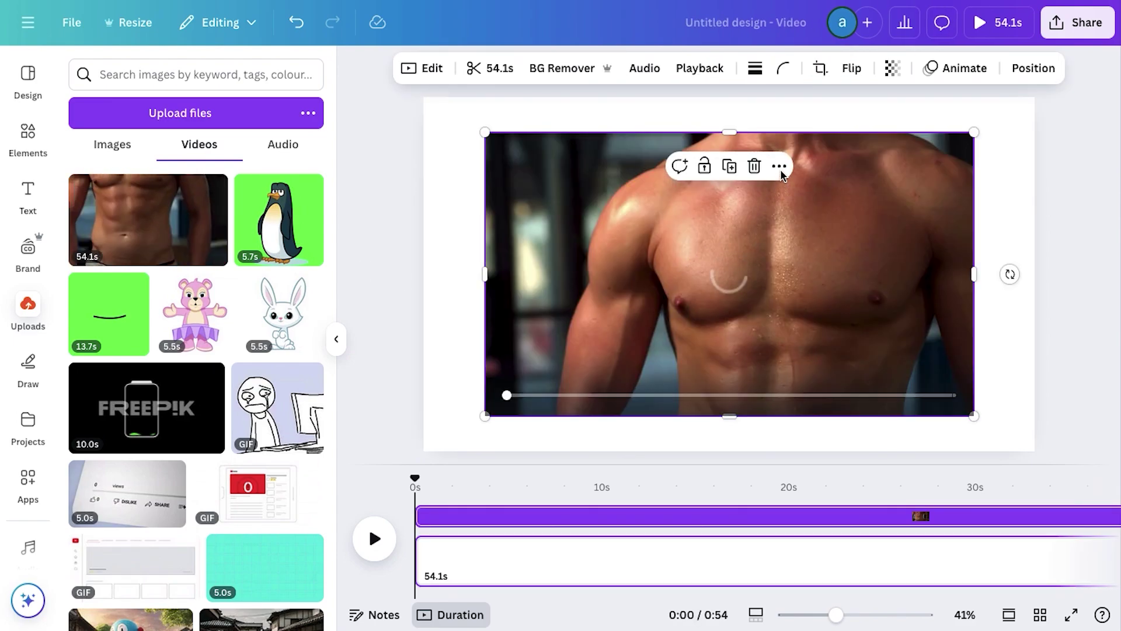
{"action": "right_click", "coordinate": [768, 234]}
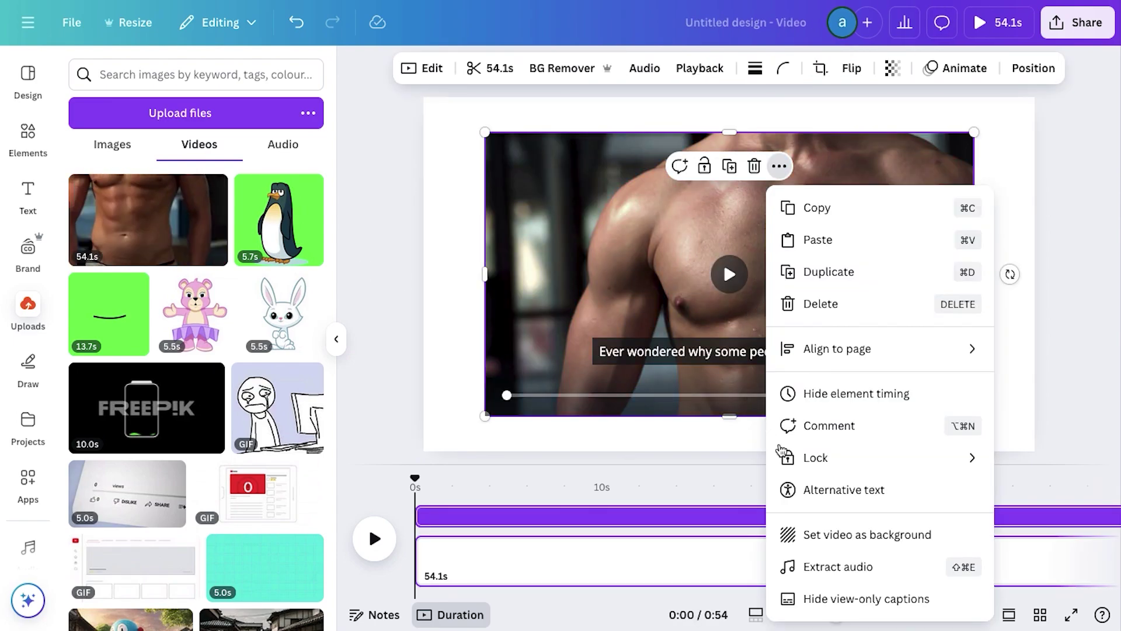
{"action": "left_click", "coordinate": [796, 533]}
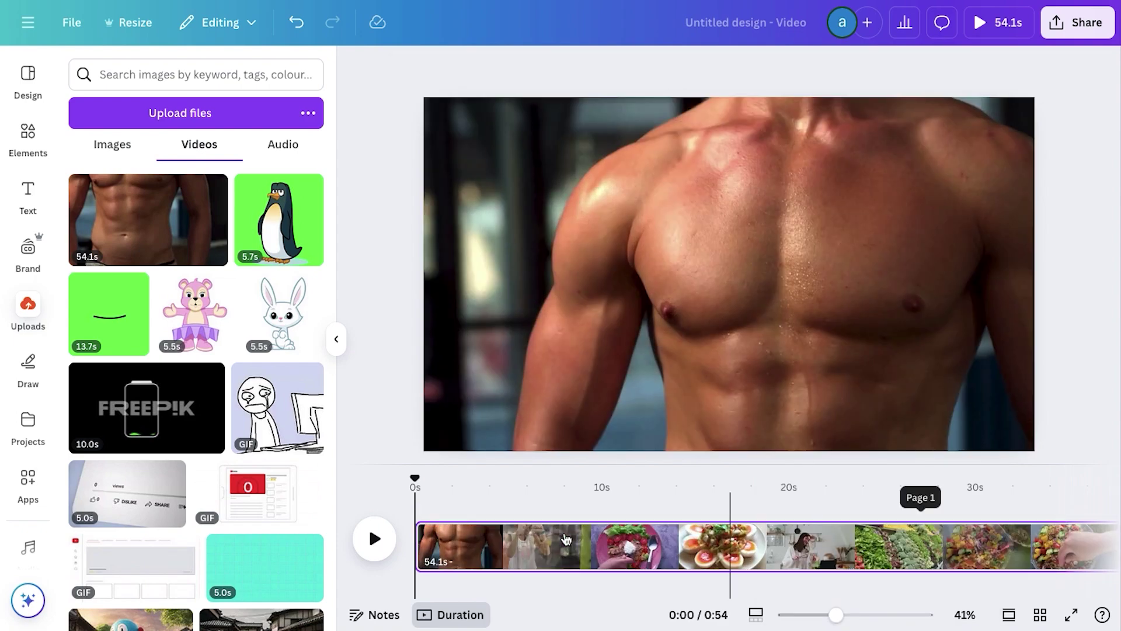
{"action": "left_click", "coordinate": [34, 212]}
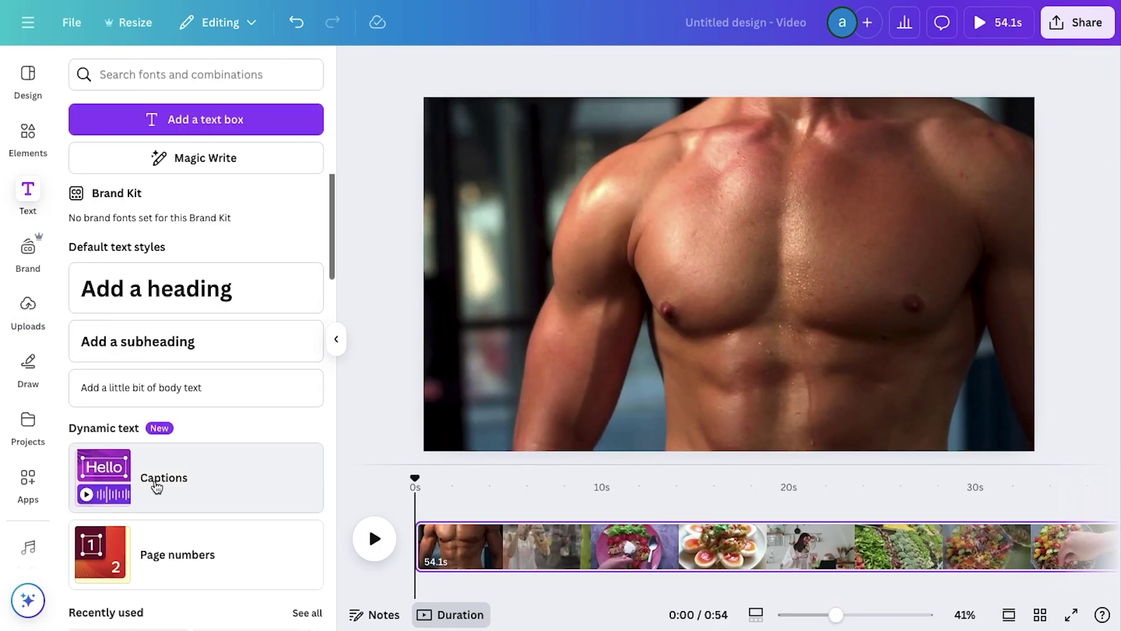
Step: Generate automatic captions from the voiceover via Text > Captions
{"action": "left_click", "coordinate": [165, 485]}
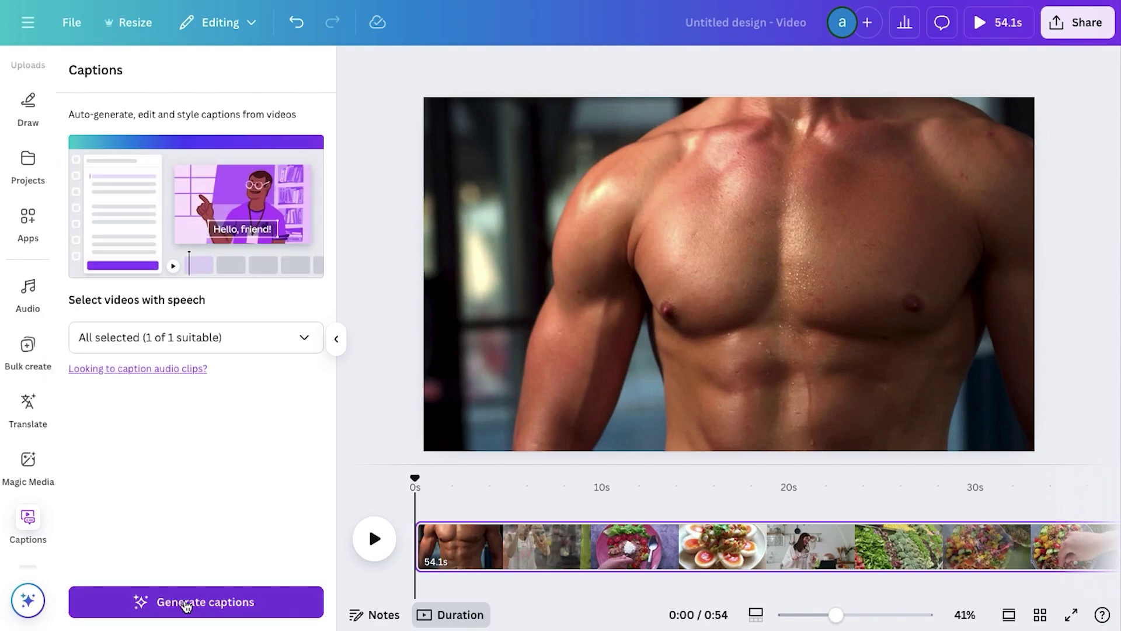
{"action": "left_click", "coordinate": [186, 604]}
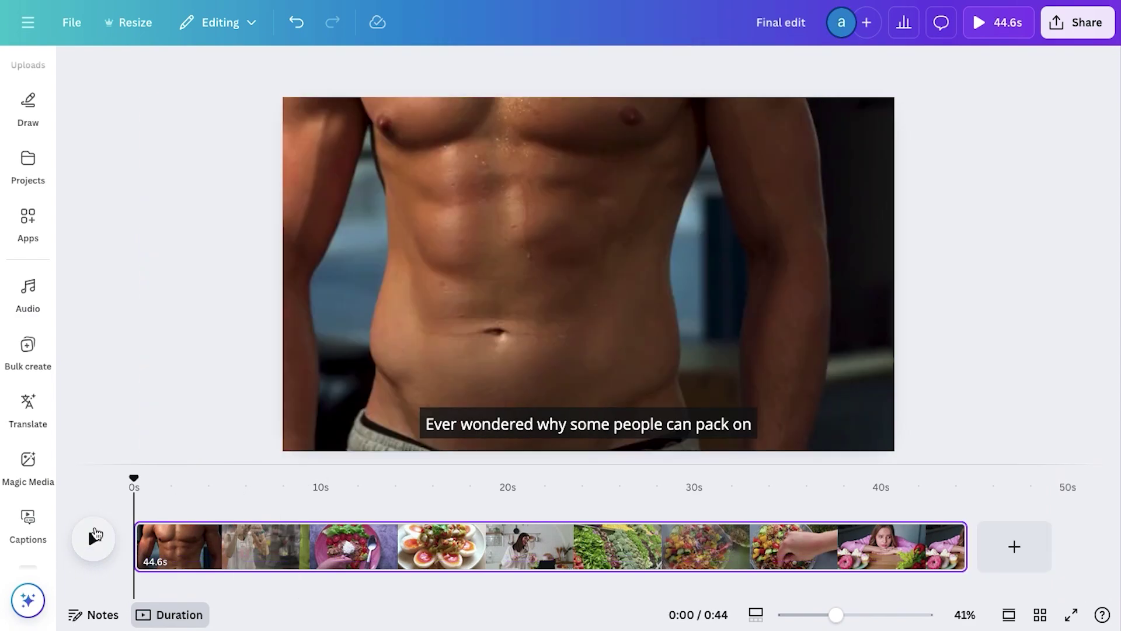
Step: Play back the captioned video, then scrub ahead to around 0:26 to check it
{"action": "left_click", "coordinate": [94, 535]}
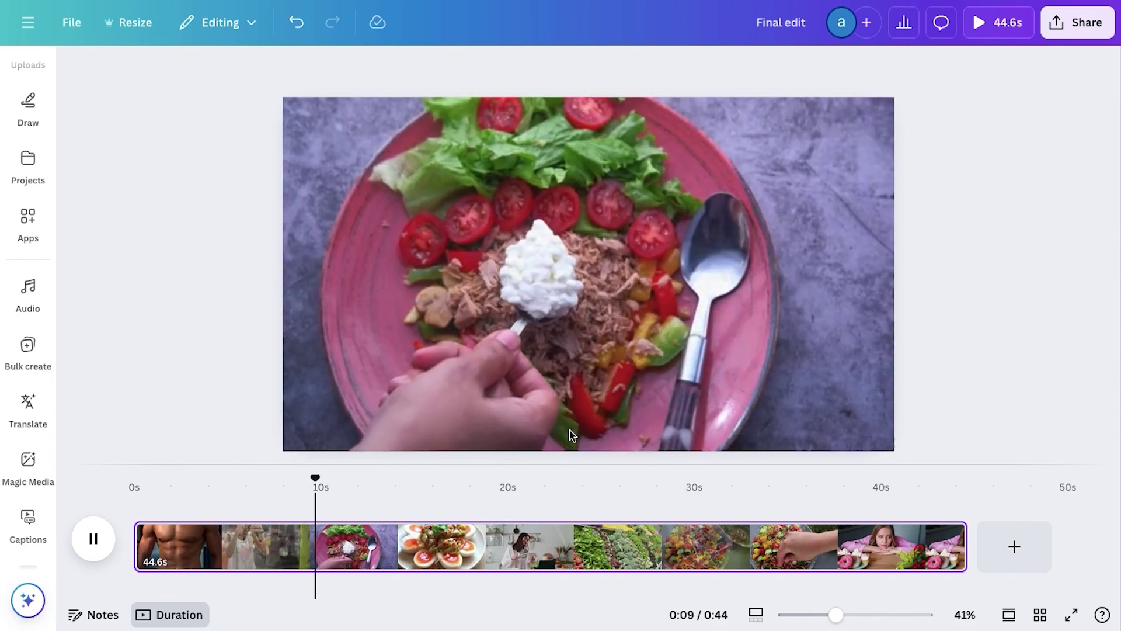
{"action": "left_click", "coordinate": [93, 537]}
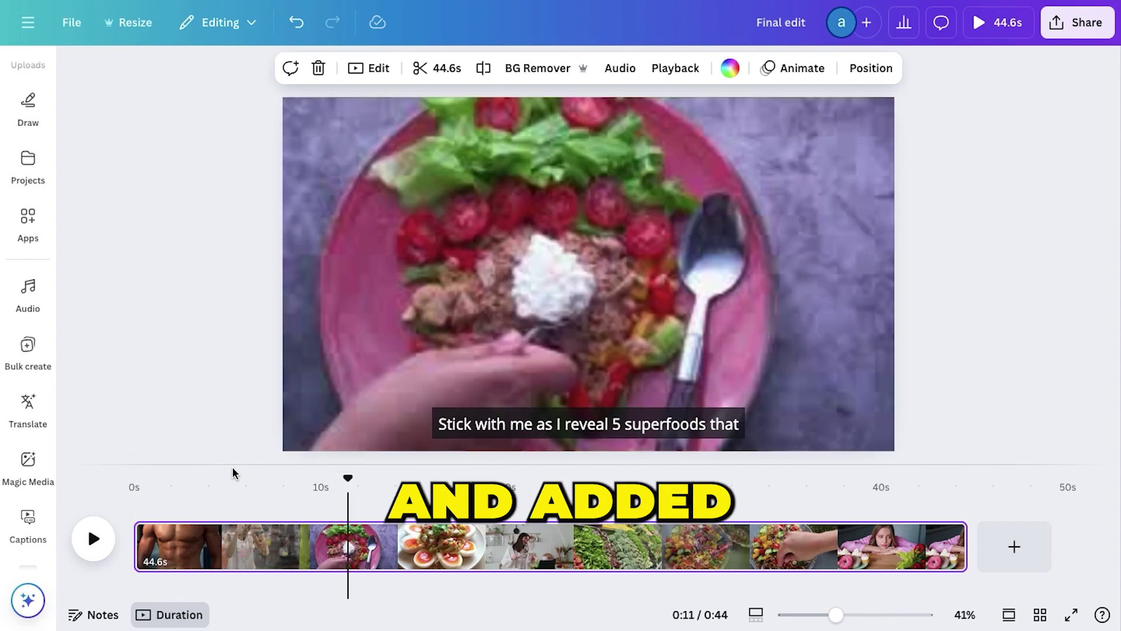
{"action": "left_click_drag", "start_coordinate": [351, 481], "coordinate": [383, 482]}
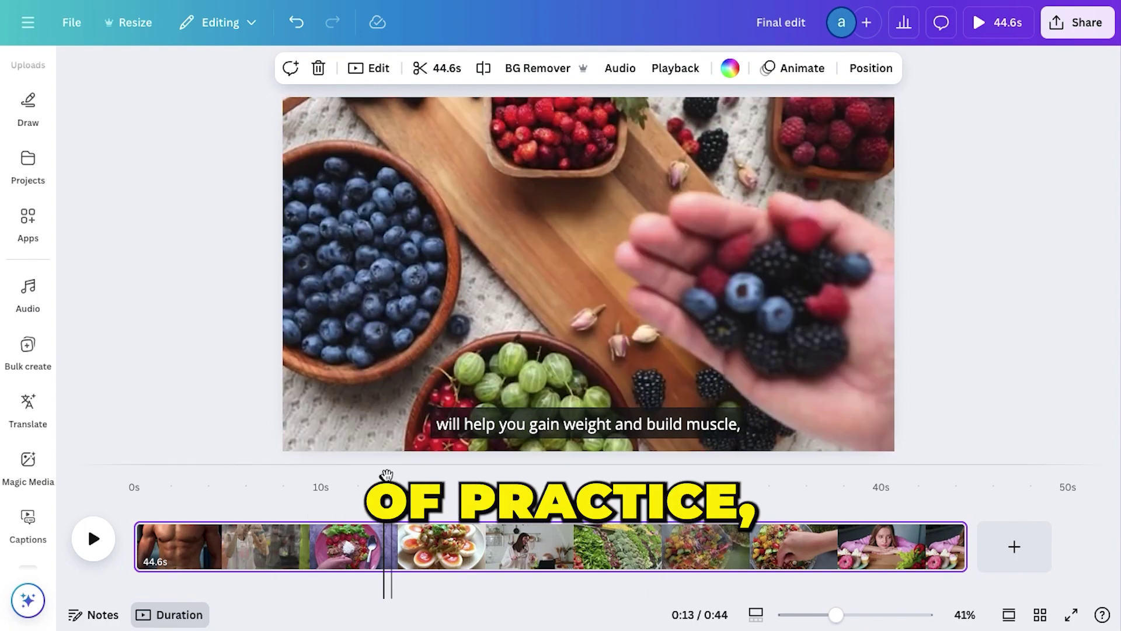
Step: Download the finished design as an MP4 video
{"action": "left_click", "coordinate": [1063, 36]}
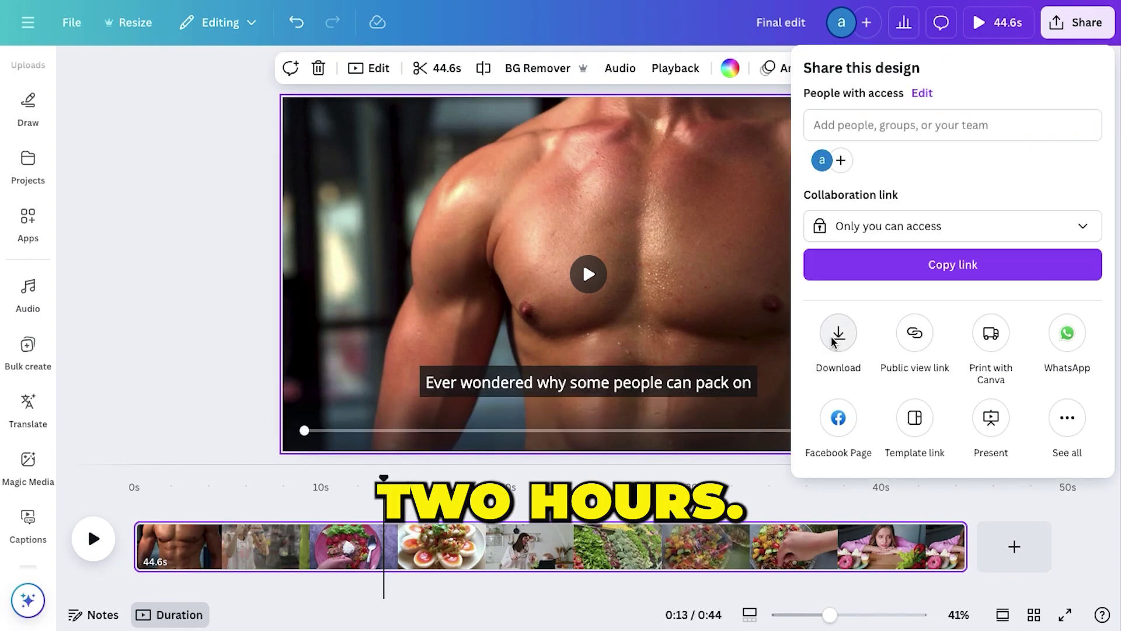
{"action": "left_click", "coordinate": [835, 335]}
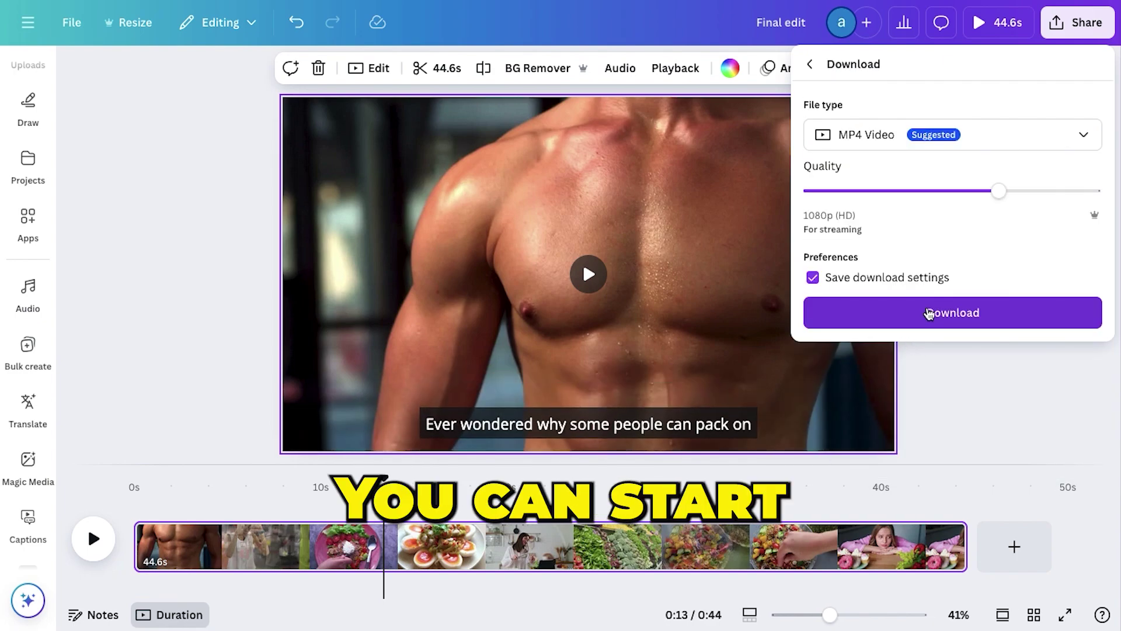
{"action": "left_click", "coordinate": [929, 314]}
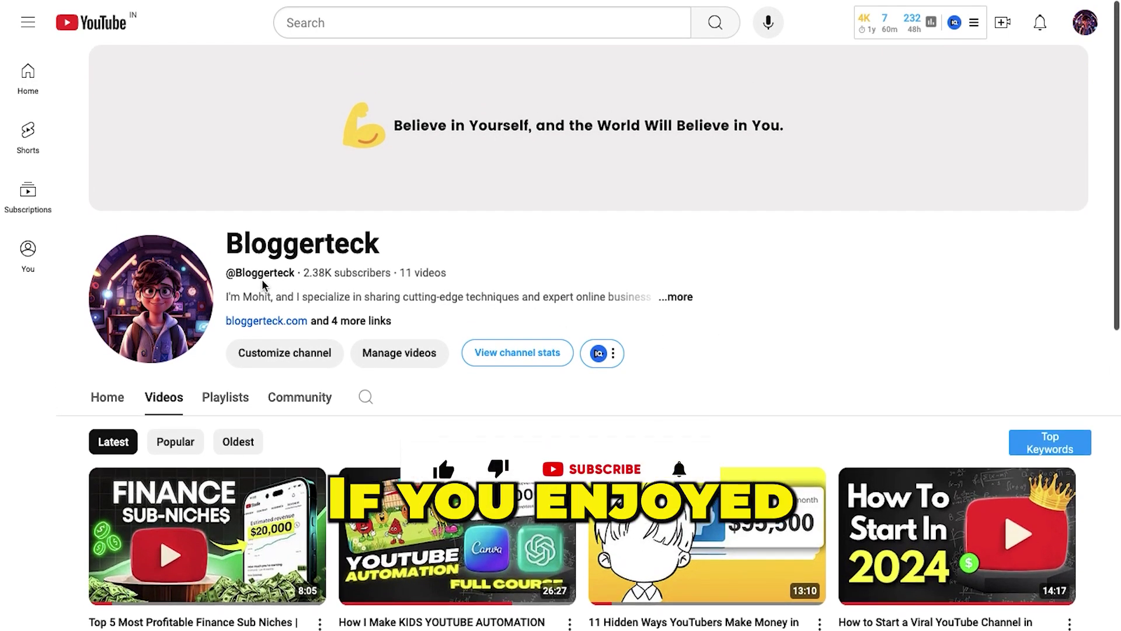
{"action": "scroll", "coordinate": [675, 283], "scroll_direction": "down", "scroll_amount": 3}
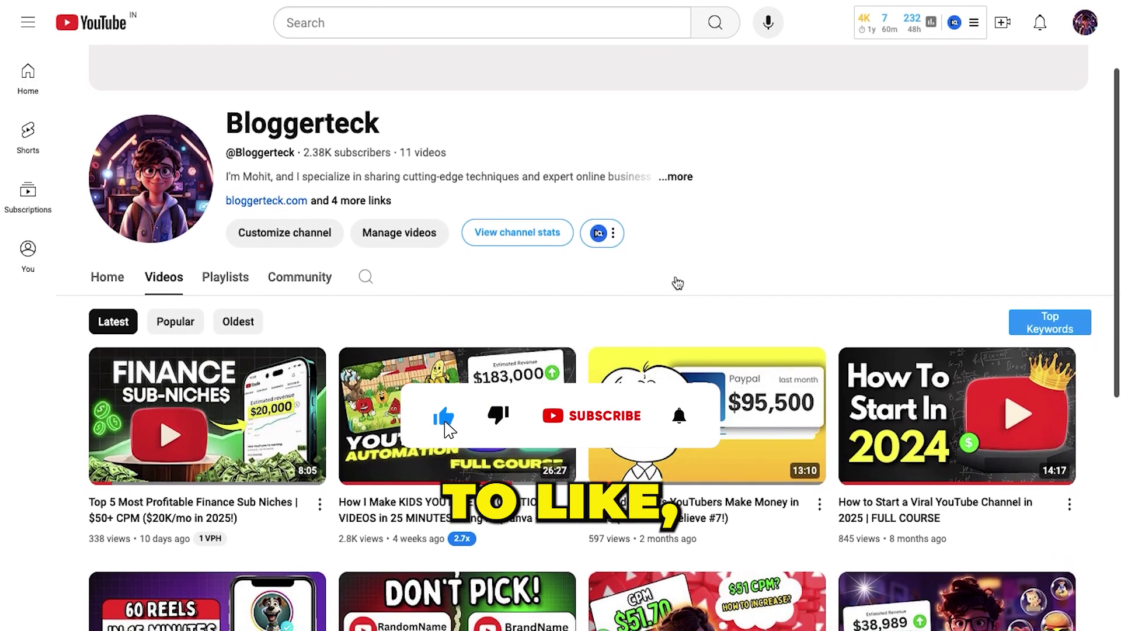
{"action": "scroll", "coordinate": [676, 282], "scroll_direction": "down", "scroll_amount": 5}
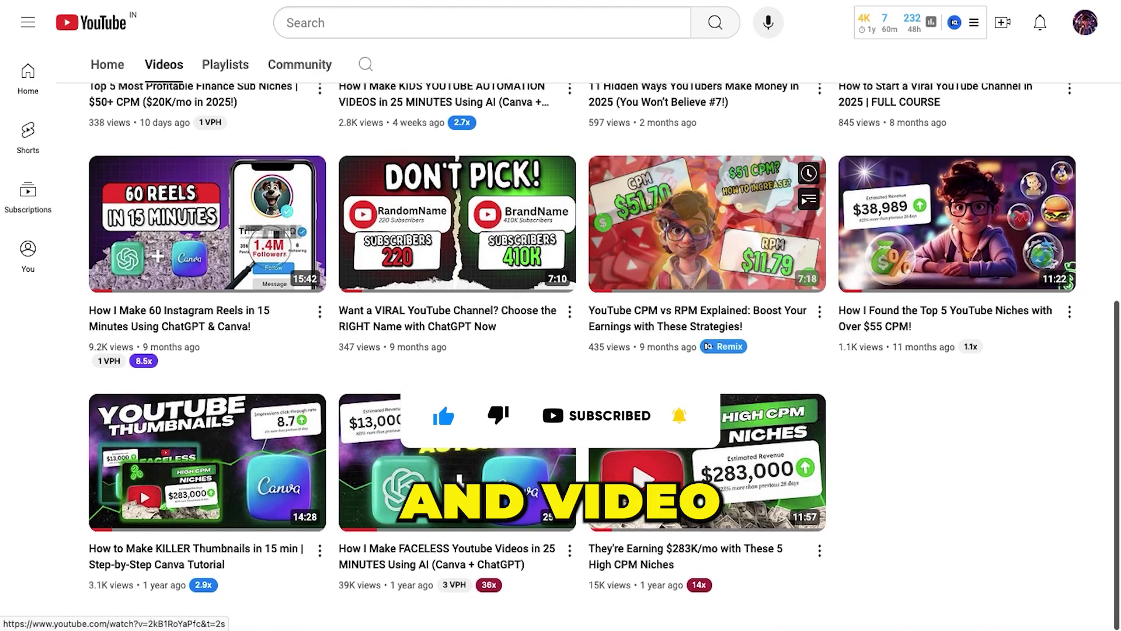
{"action": "scroll", "coordinate": [824, 387], "scroll_direction": "up", "scroll_amount": 9}
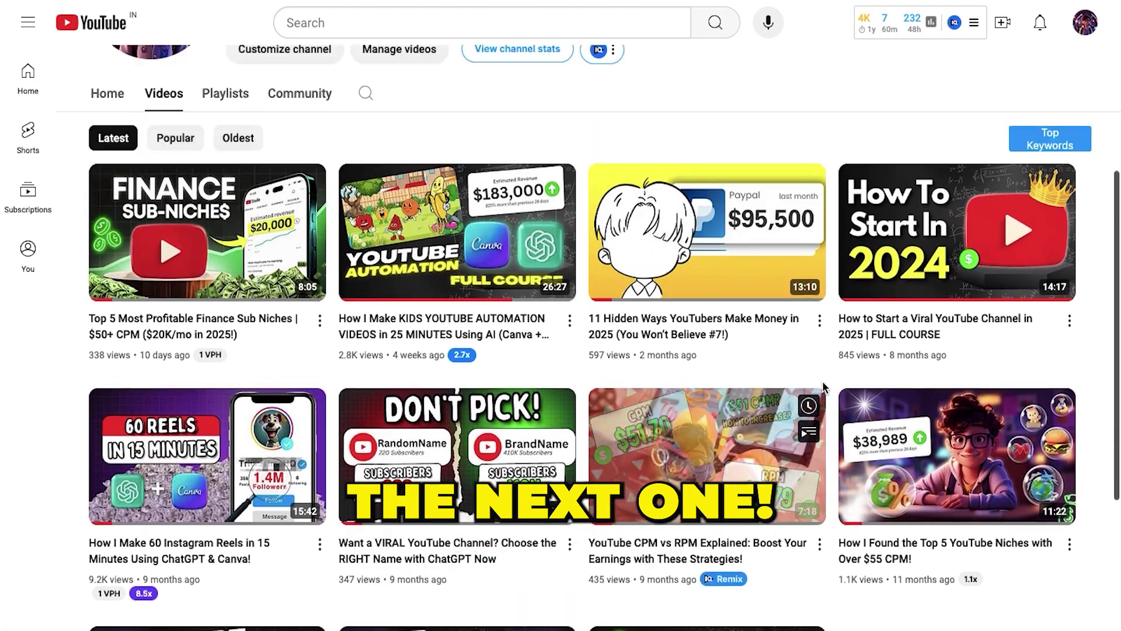